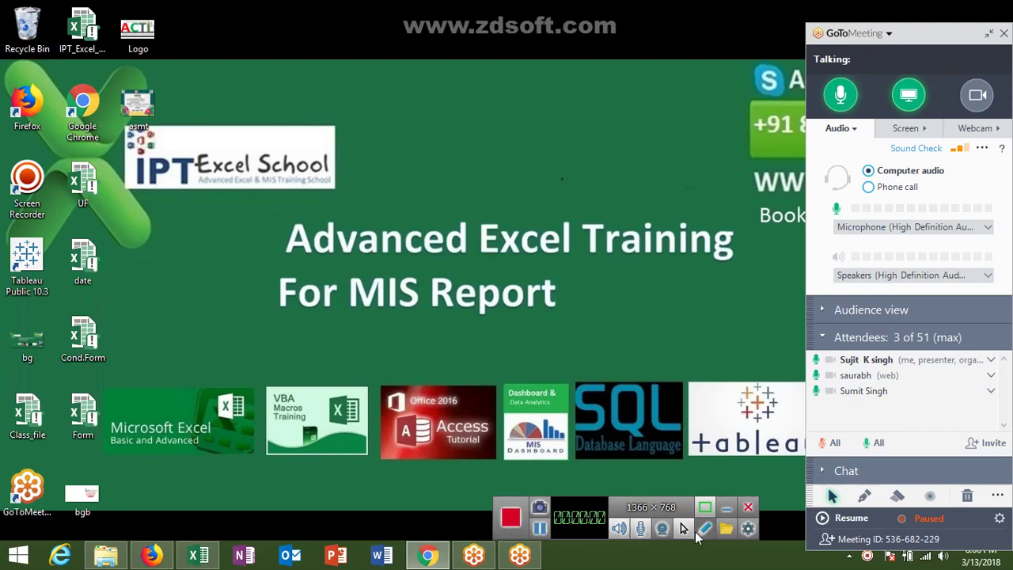
Mute the GoToMeeting microphone, then collapse and re-expand the control panel.
{"action": "left_click", "coordinate": [847, 96]}
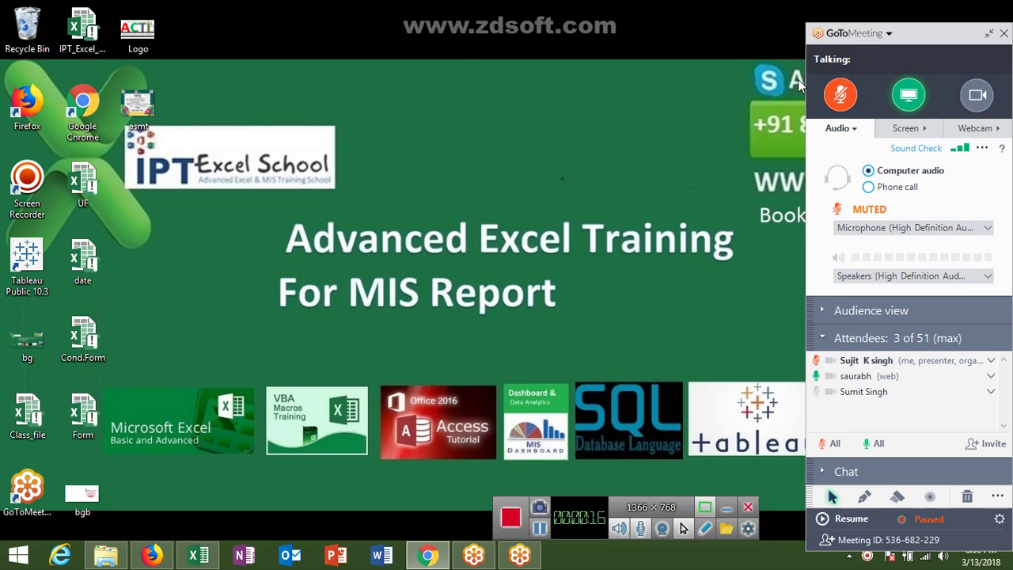
{"action": "left_click", "coordinate": [991, 34]}
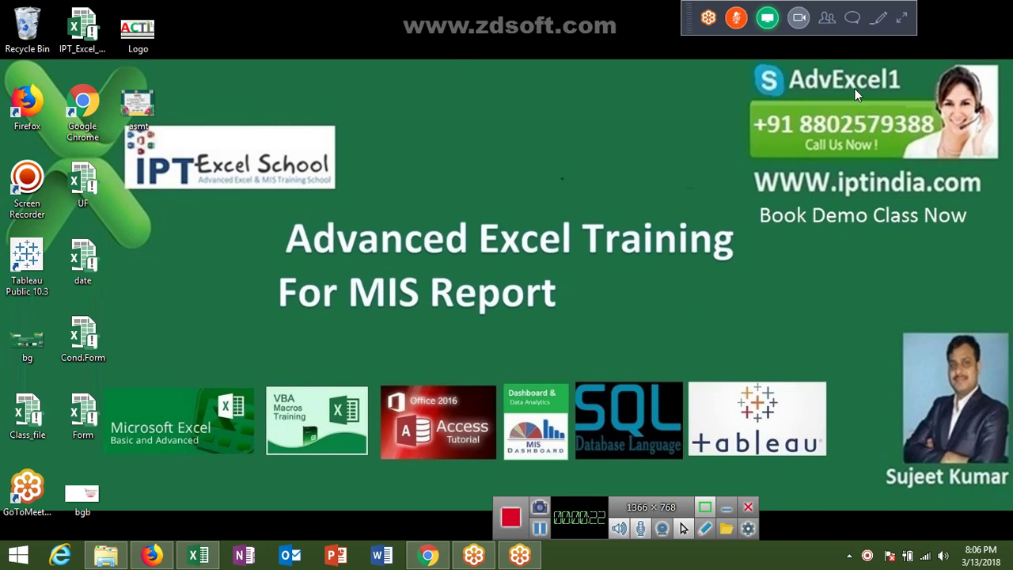
{"action": "left_click", "coordinate": [901, 17]}
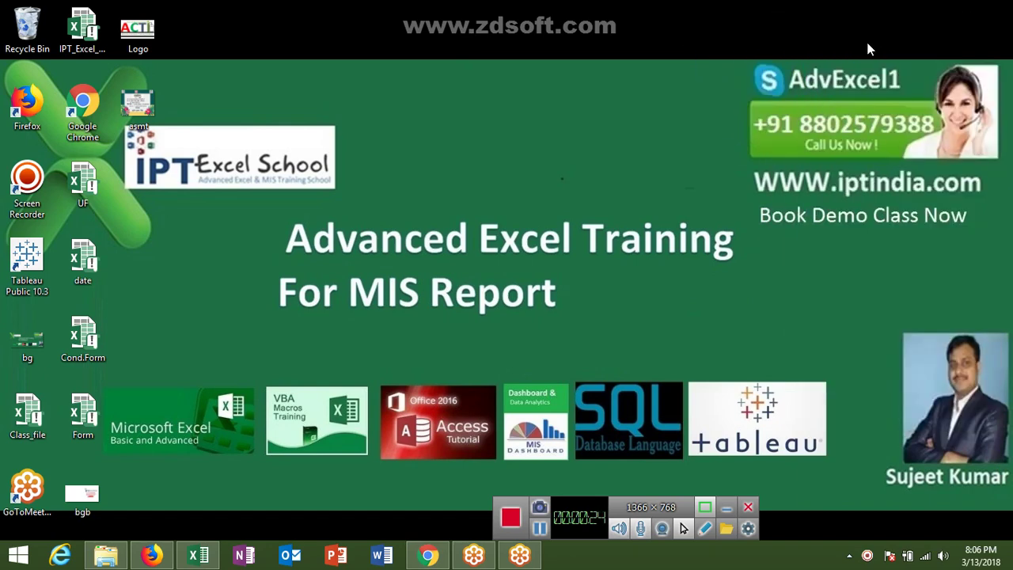
Refresh the desktop twice from its right-click menu.
{"action": "mouse_move", "coordinate": [869, 48]}
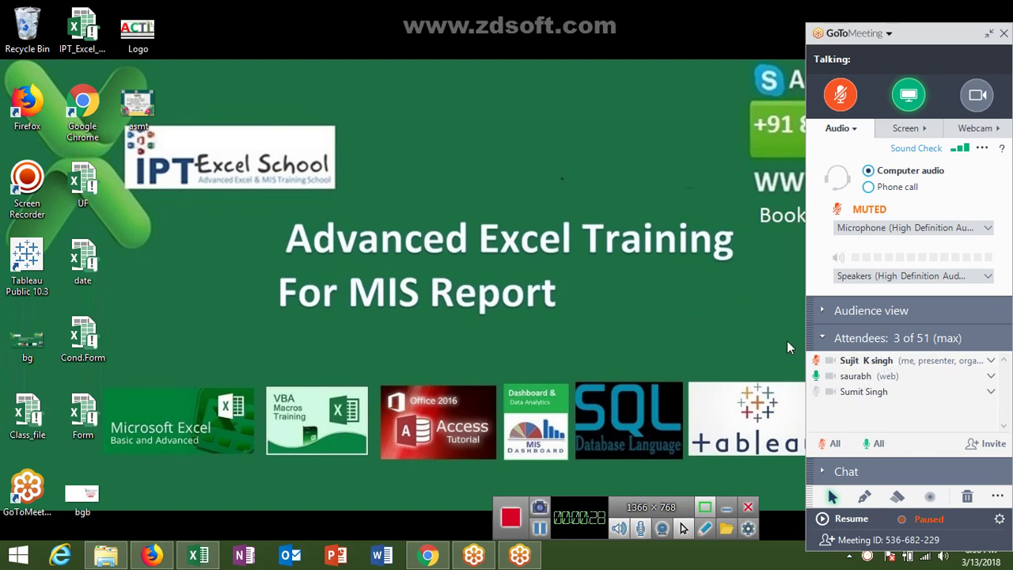
{"action": "right_click", "coordinate": [724, 311]}
{"action": "left_click", "coordinate": [748, 344]}
{"action": "right_click", "coordinate": [734, 305]}
{"action": "left_click", "coordinate": [771, 344]}
Unmute the microphone, resume recording, refresh the desktop, and collapse the panel to a toolbar.
{"action": "left_click", "coordinate": [840, 94]}
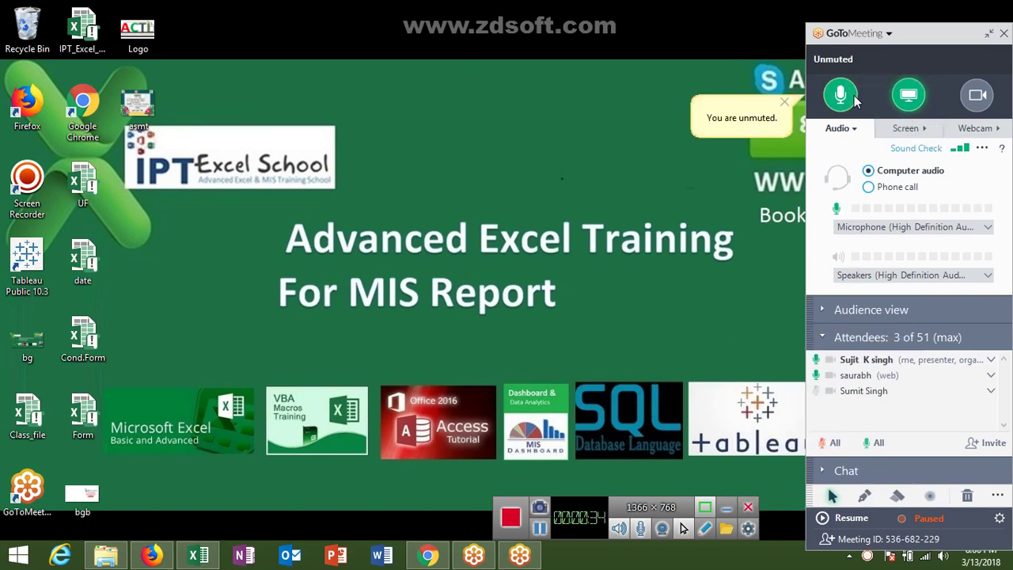
{"action": "left_click", "coordinate": [826, 518]}
{"action": "right_click", "coordinate": [637, 323]}
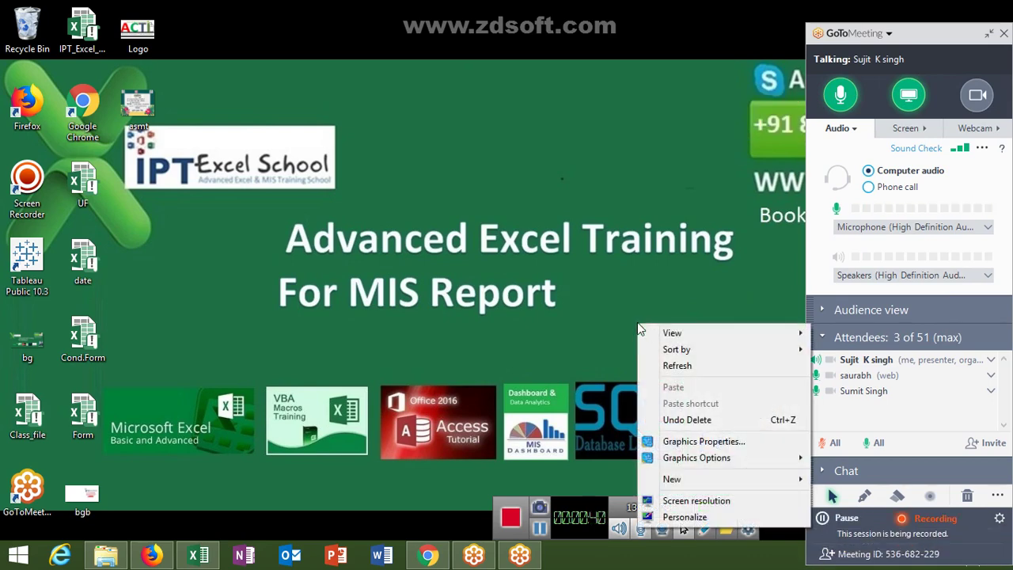
{"action": "left_click", "coordinate": [669, 364]}
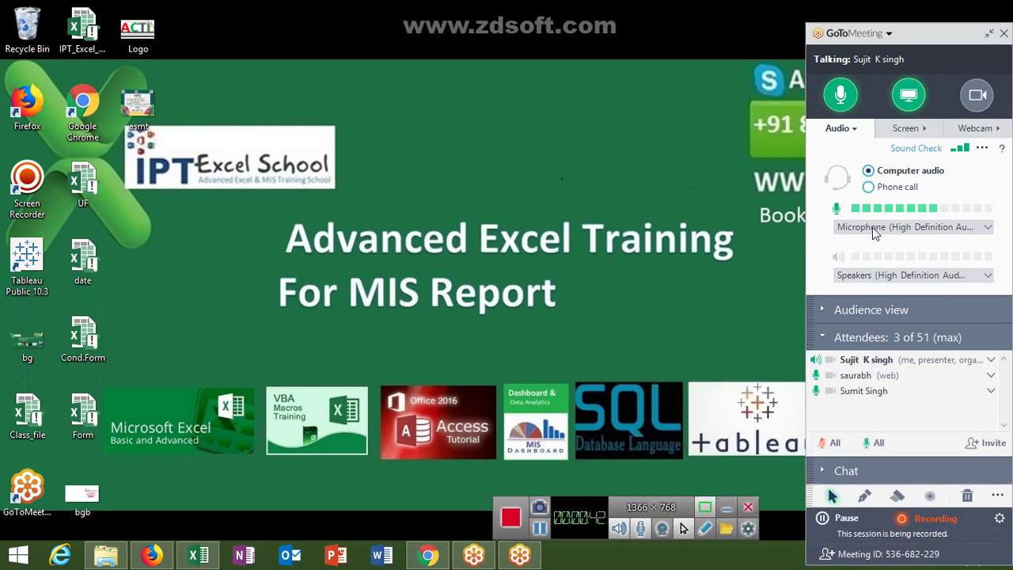
{"action": "left_click", "coordinate": [990, 33]}
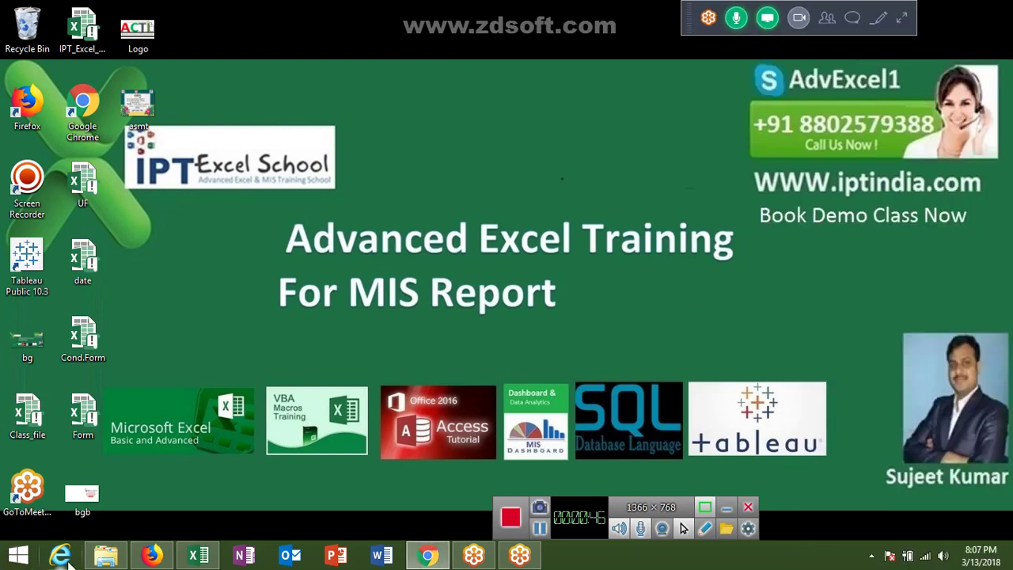
Restore Class_file, browse Sheet1 and Sheet2, then go to Sheet4 and select cell E5.
{"action": "left_click", "coordinate": [198, 554]}
{"action": "left_click", "coordinate": [97, 513]}
{"action": "left_click", "coordinate": [146, 513]}
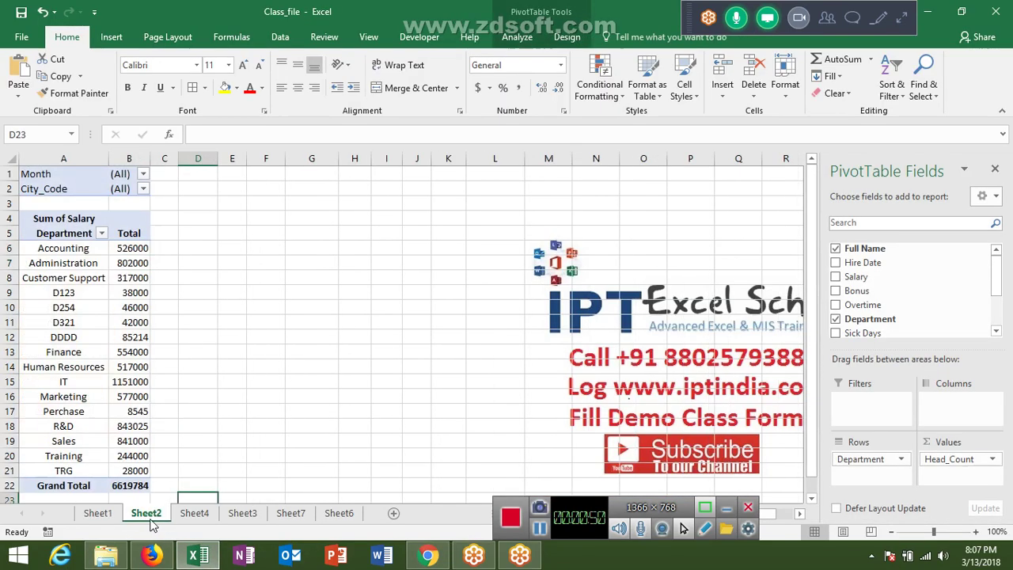
{"action": "left_click", "coordinate": [198, 513]}
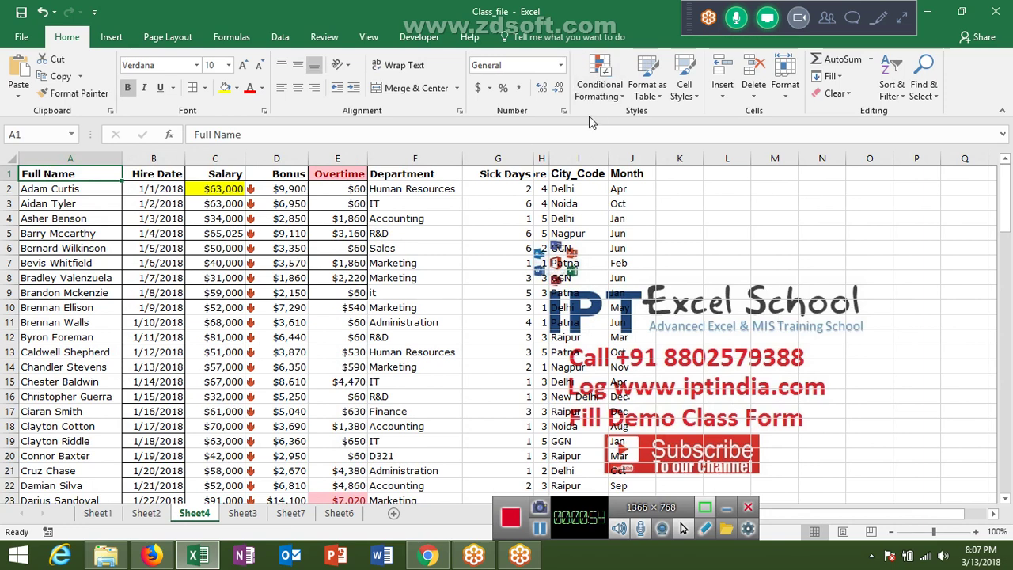
{"action": "left_click", "coordinate": [311, 234]}
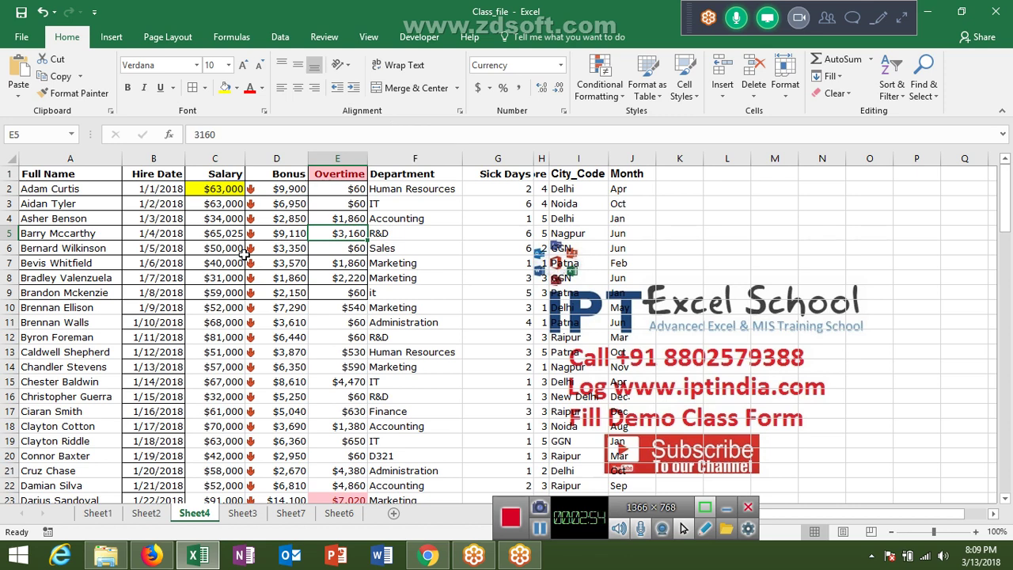
{"action": "left_click_drag", "start_coordinate": [238, 248], "coordinate": [258, 252]}
{"action": "left_click", "coordinate": [274, 292]}
{"action": "scroll", "coordinate": [315, 293], "scroll_direction": "down", "scroll_amount": 4}
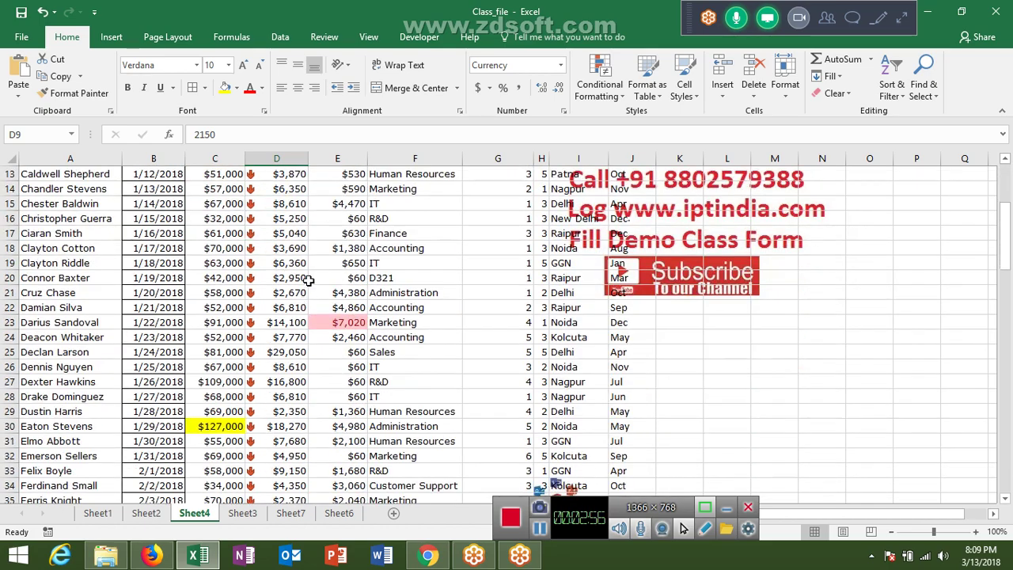
{"action": "scroll", "coordinate": [317, 307], "scroll_direction": "down", "scroll_amount": 3}
{"action": "scroll", "coordinate": [317, 307], "scroll_direction": "up", "scroll_amount": 3}
{"action": "scroll", "coordinate": [317, 299], "scroll_direction": "up", "scroll_amount": 4}
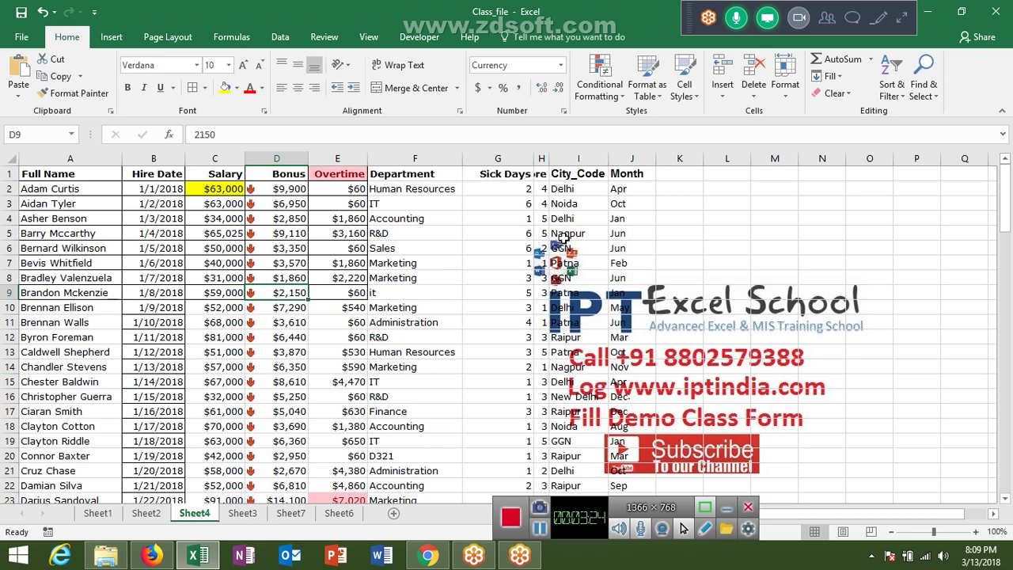
{"action": "key", "text": "Down"}
{"action": "key", "text": "Down"}
{"action": "key", "text": "Down"}
{"action": "key", "text": "Down"}
{"action": "key", "text": "Down"}
{"action": "key", "text": "shift+space"}
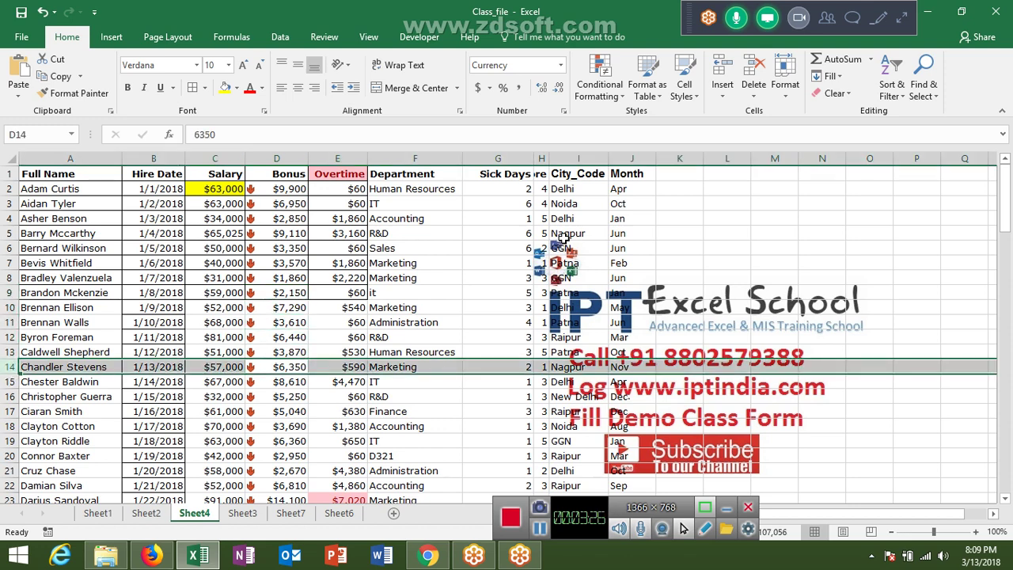
{"action": "key", "text": "ctrl+shift+plus"}
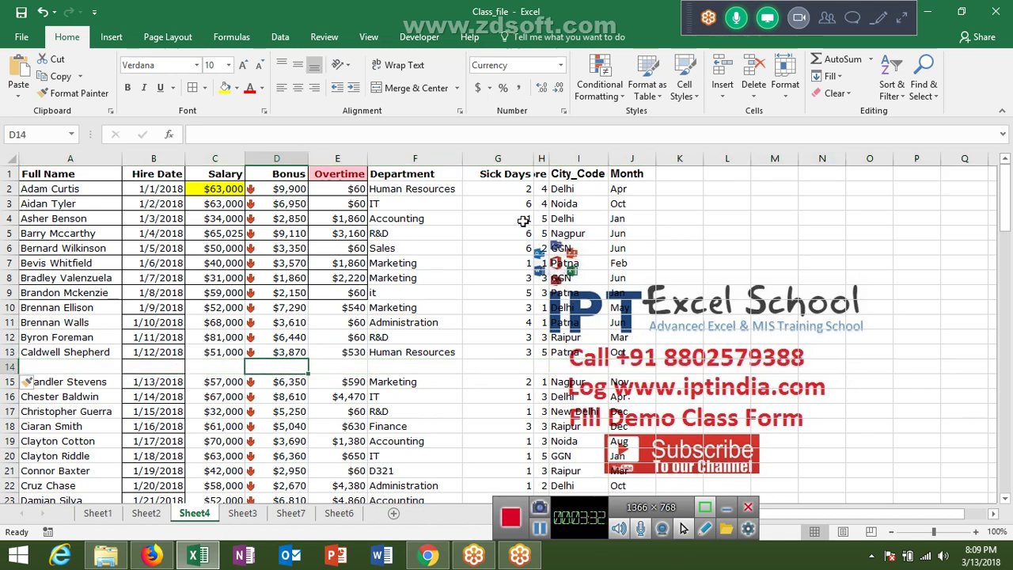
{"action": "left_click", "coordinate": [83, 230]}
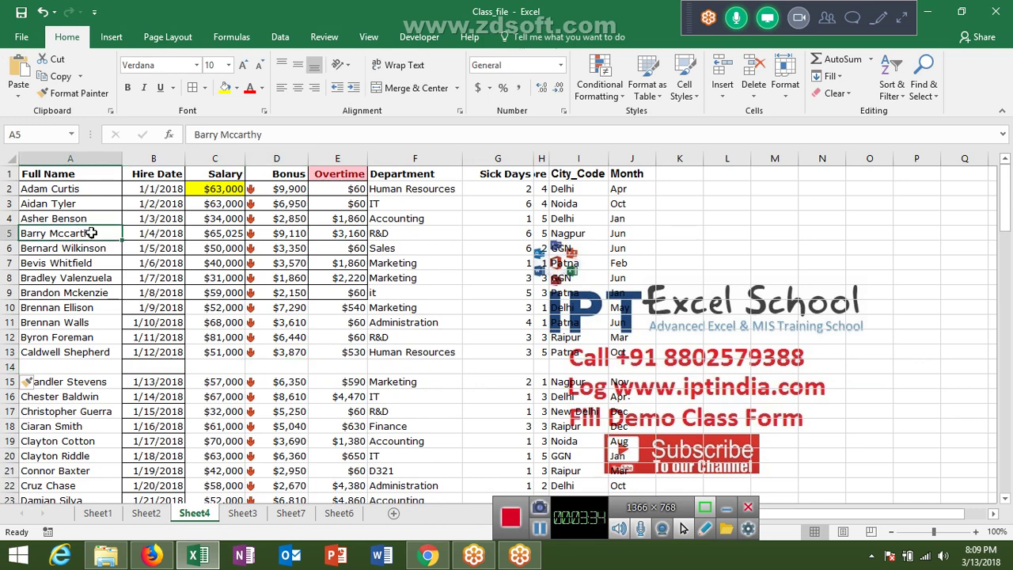
{"action": "key", "text": "ctrl+a"}
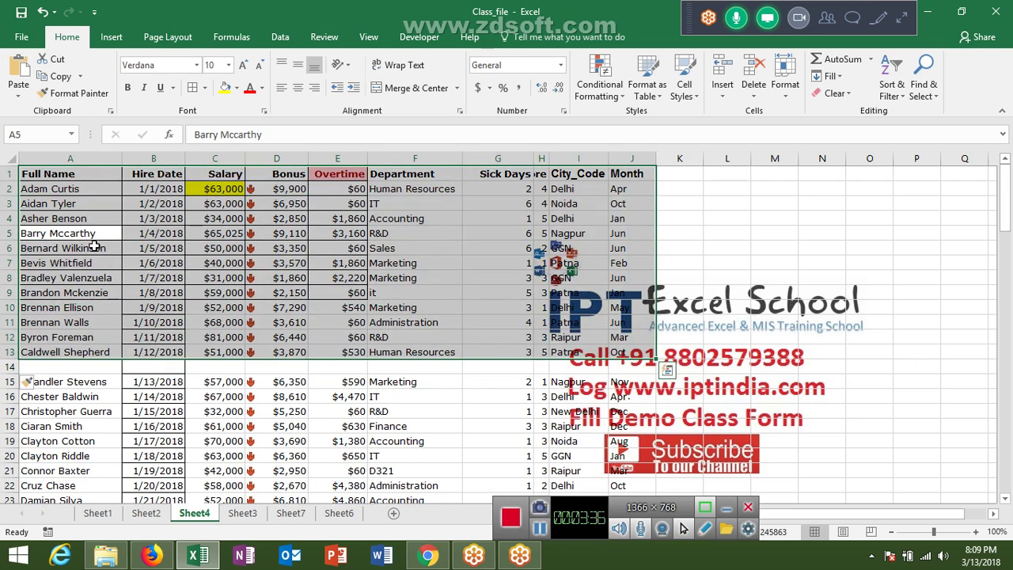
{"action": "left_click", "coordinate": [94, 247]}
{"action": "key", "text": "Up"}
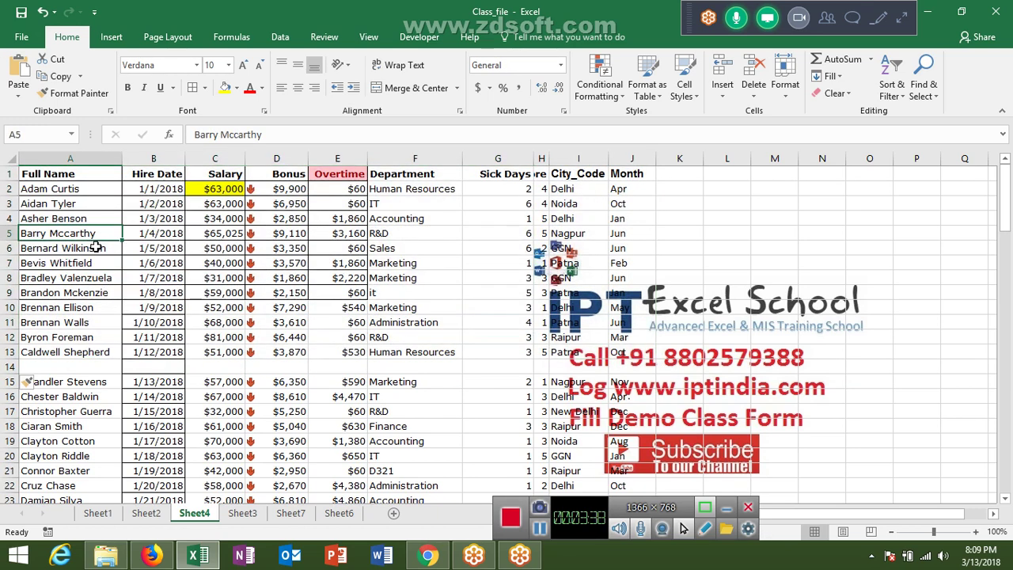
{"action": "key", "text": "ctrl+a"}
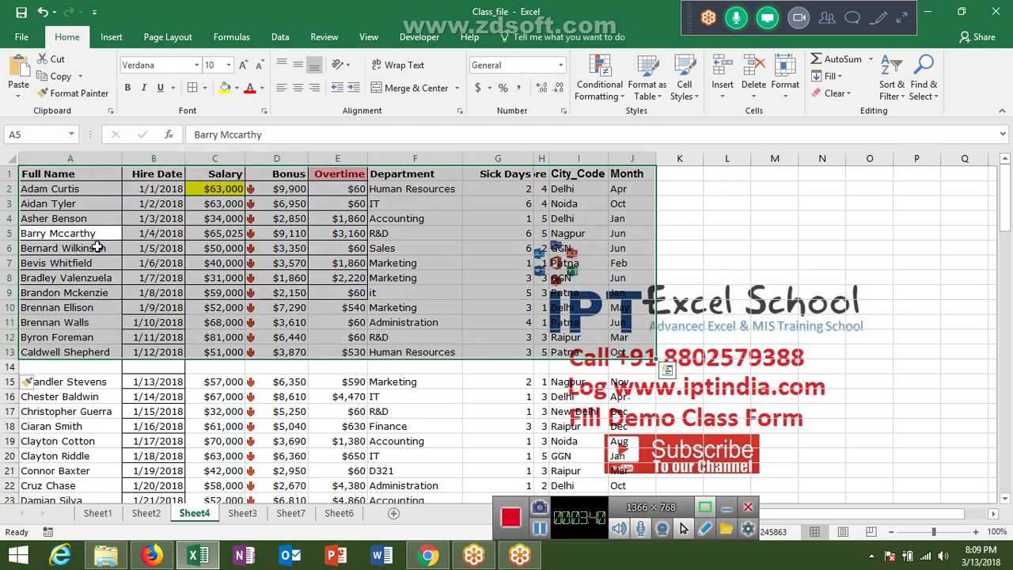
{"action": "key", "text": "Down"}
{"action": "key", "text": "Down"}
{"action": "key", "text": "Down"}
{"action": "key", "text": "Down"}
{"action": "key", "text": "Down"}
{"action": "key", "text": "Down"}
{"action": "key", "text": "Down"}
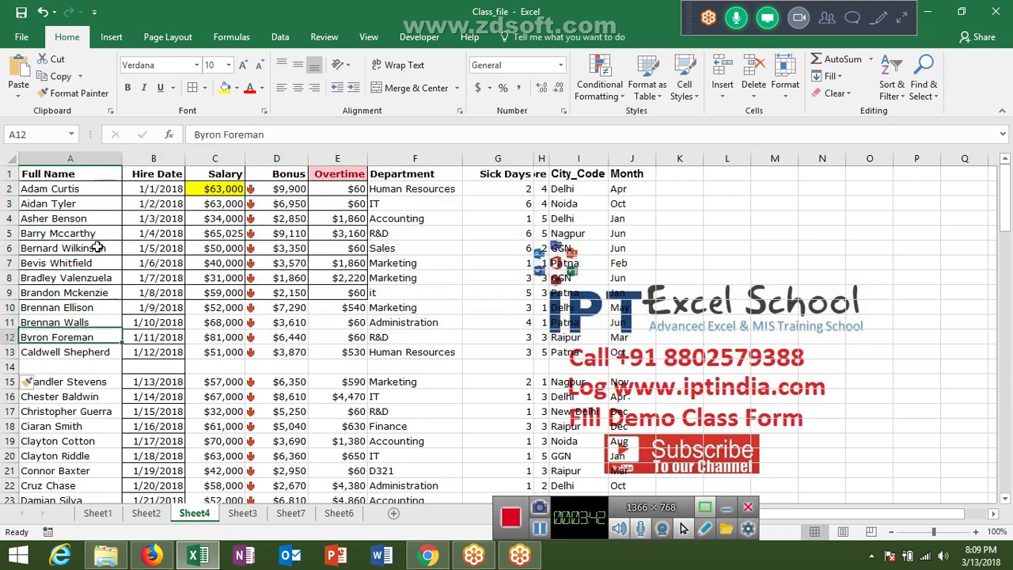
{"action": "key", "text": "Down"}
{"action": "key", "text": "Down"}
{"action": "key", "text": "Right"}
{"action": "key", "text": "Right"}
{"action": "key", "text": "Right"}
{"action": "key", "text": "Right"}
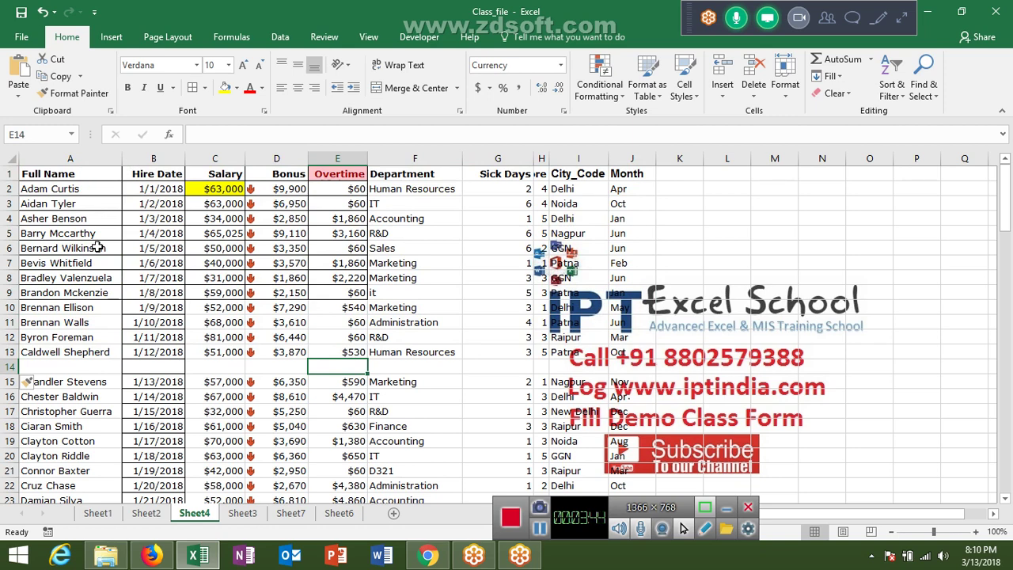
{"action": "type", "text": "s"}
{"action": "key", "text": "Return"}
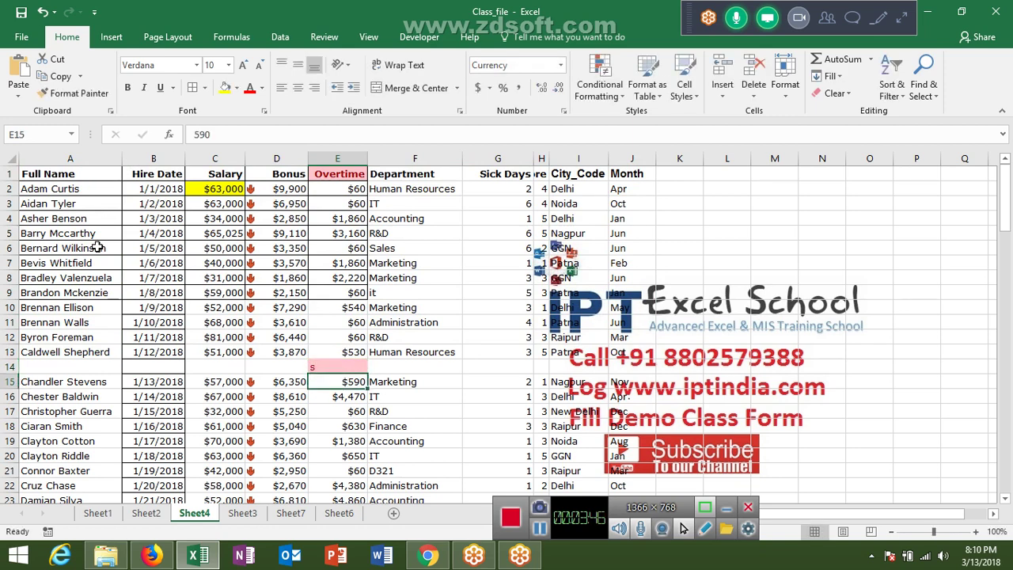
{"action": "key", "text": "ctrl+z"}
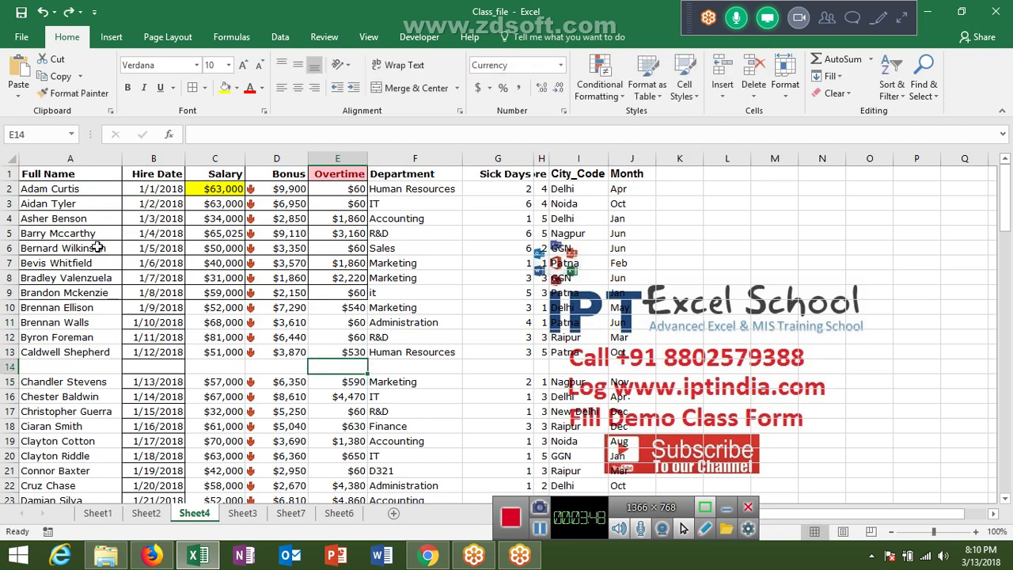
{"action": "key", "text": "shift+space"}
{"action": "key", "text": "ctrl+minus"}
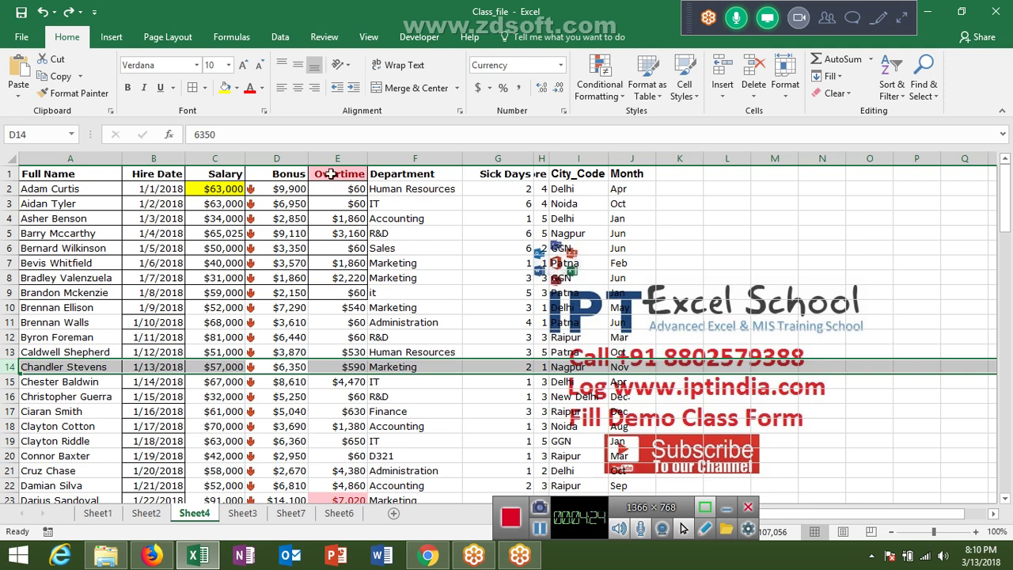
From Department header F1, sort the employee table Z to A so TRG and Training lead.
{"action": "left_click", "coordinate": [415, 158]}
{"action": "left_click", "coordinate": [425, 173]}
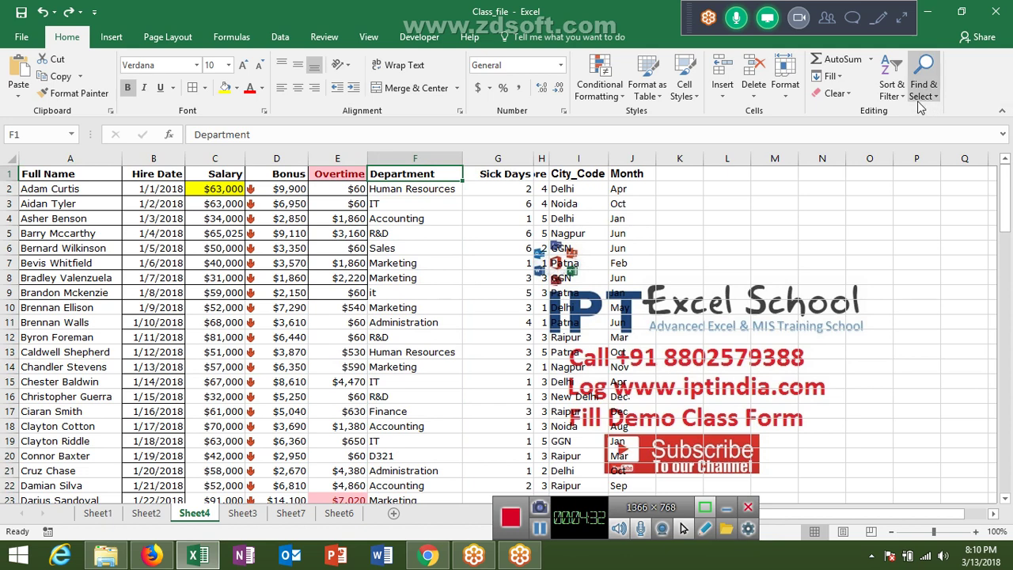
{"action": "left_click", "coordinate": [893, 89]}
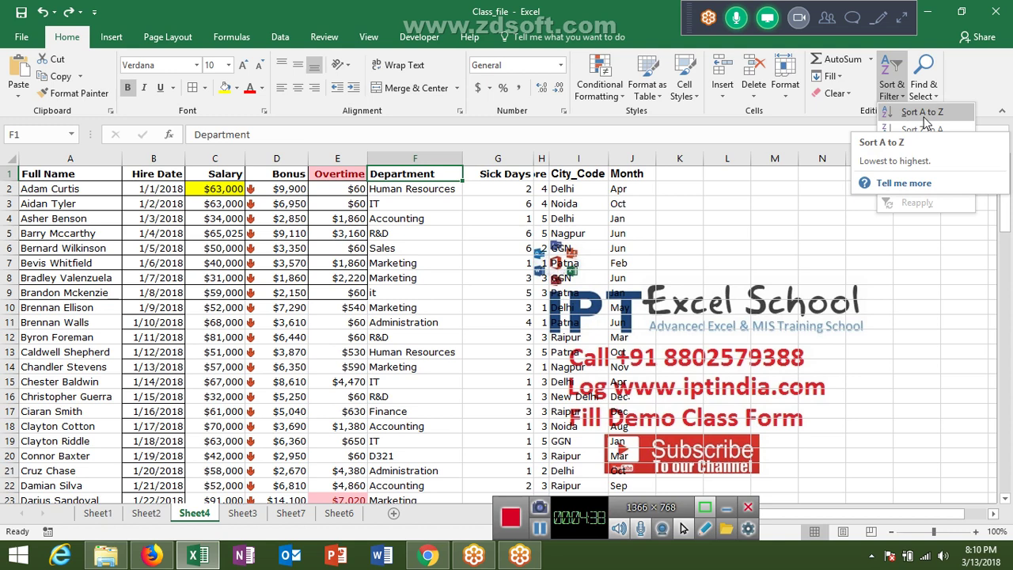
{"action": "left_click", "coordinate": [926, 128]}
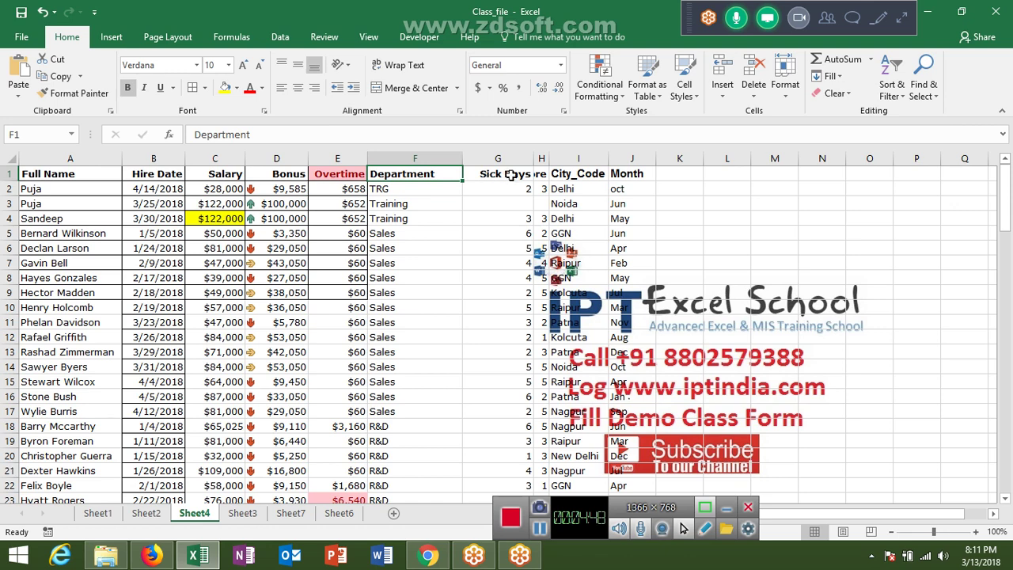
{"action": "left_click", "coordinate": [554, 154]}
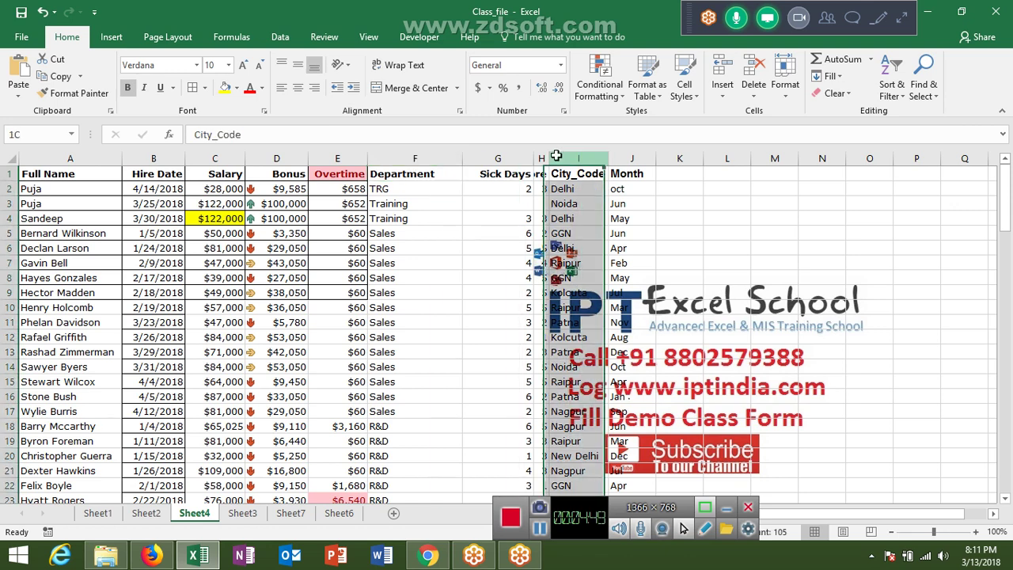
{"action": "left_click", "coordinate": [444, 171]}
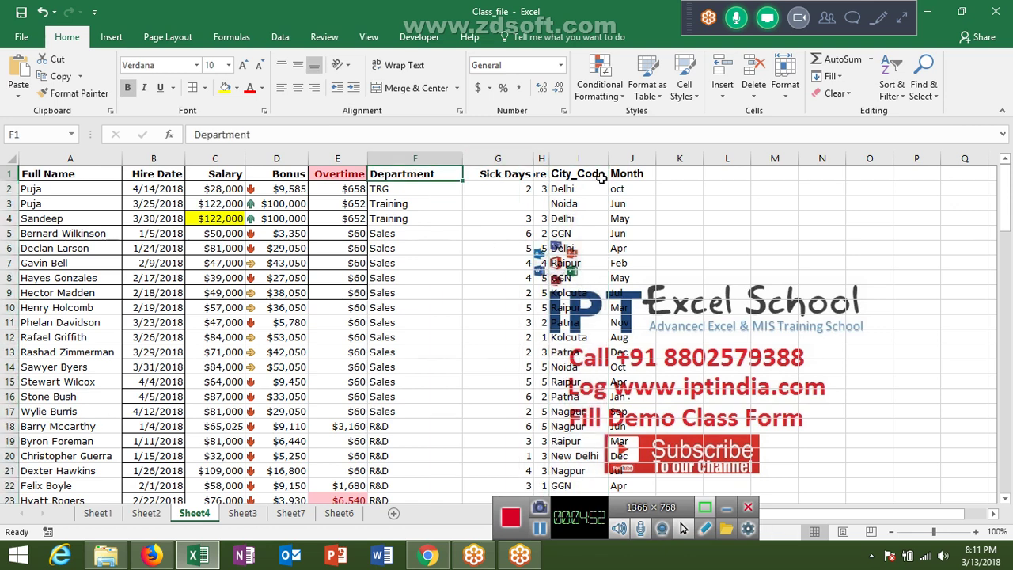
{"action": "left_click", "coordinate": [908, 105]}
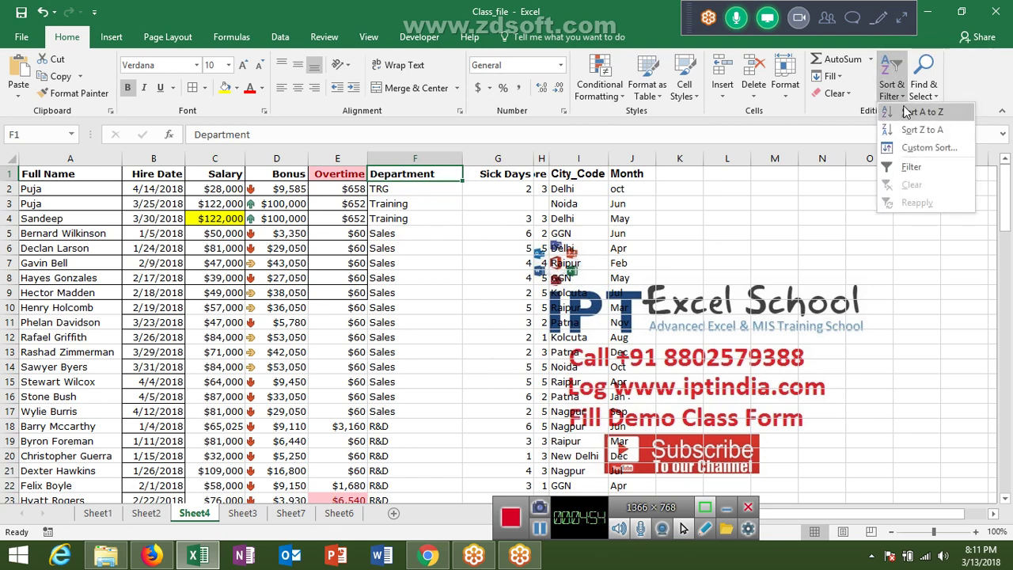
In Custom Sort, replace the existing level with a fresh Department A to Z level.
{"action": "left_click", "coordinate": [911, 148]}
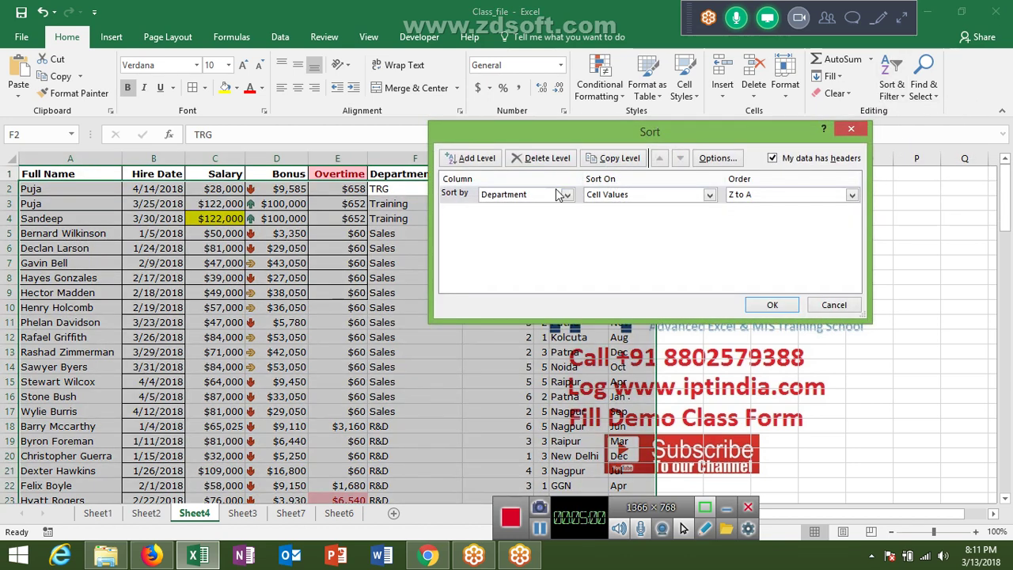
{"action": "left_click", "coordinate": [566, 194]}
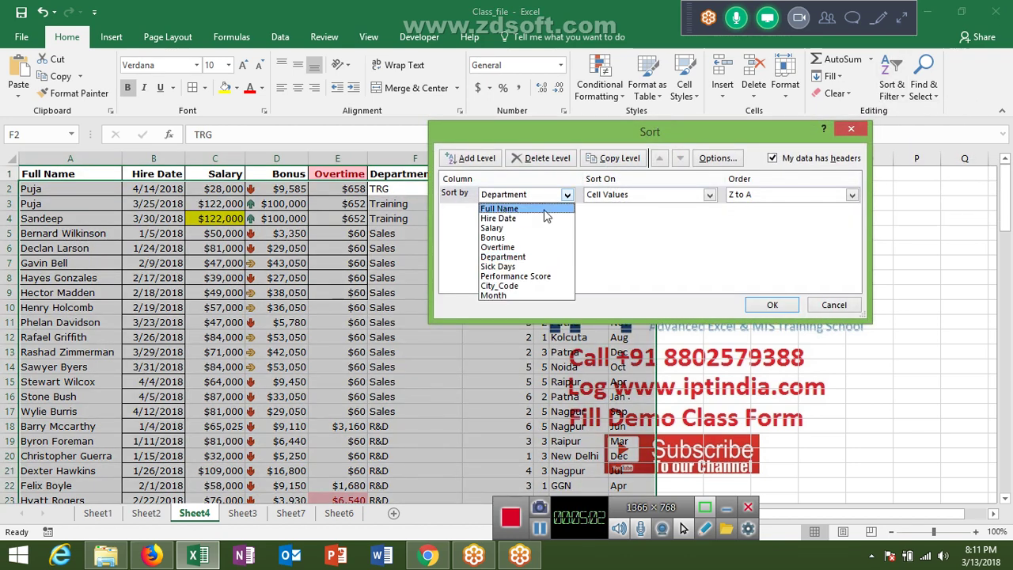
{"action": "left_click", "coordinate": [506, 257]}
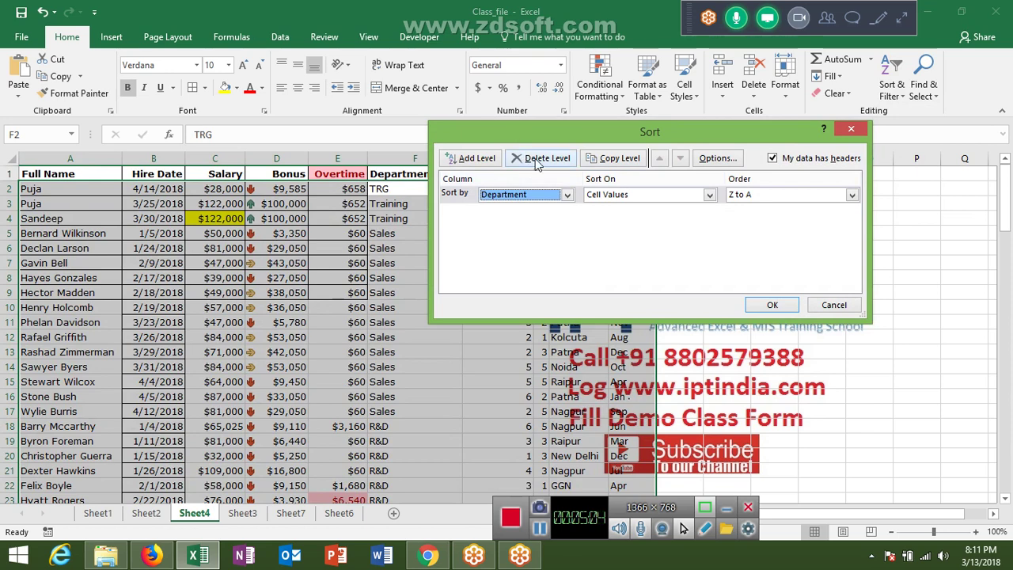
{"action": "left_click", "coordinate": [536, 160]}
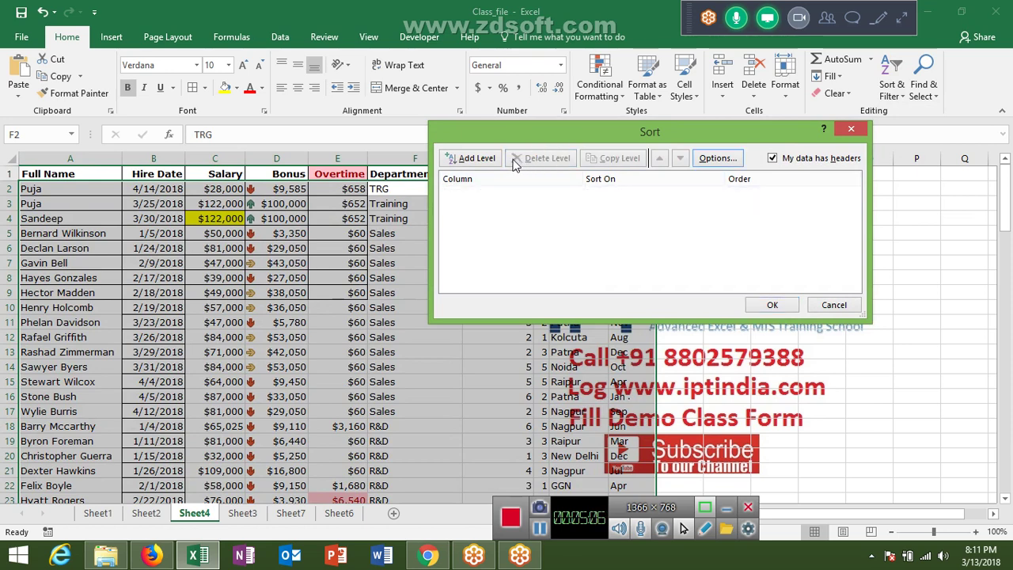
{"action": "left_click", "coordinate": [479, 160]}
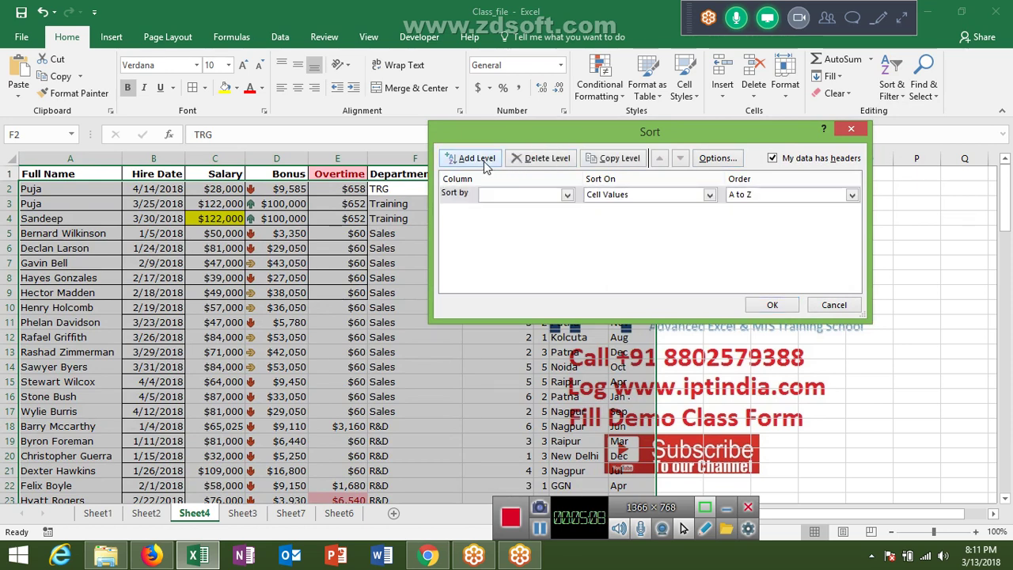
{"action": "left_click", "coordinate": [506, 196]}
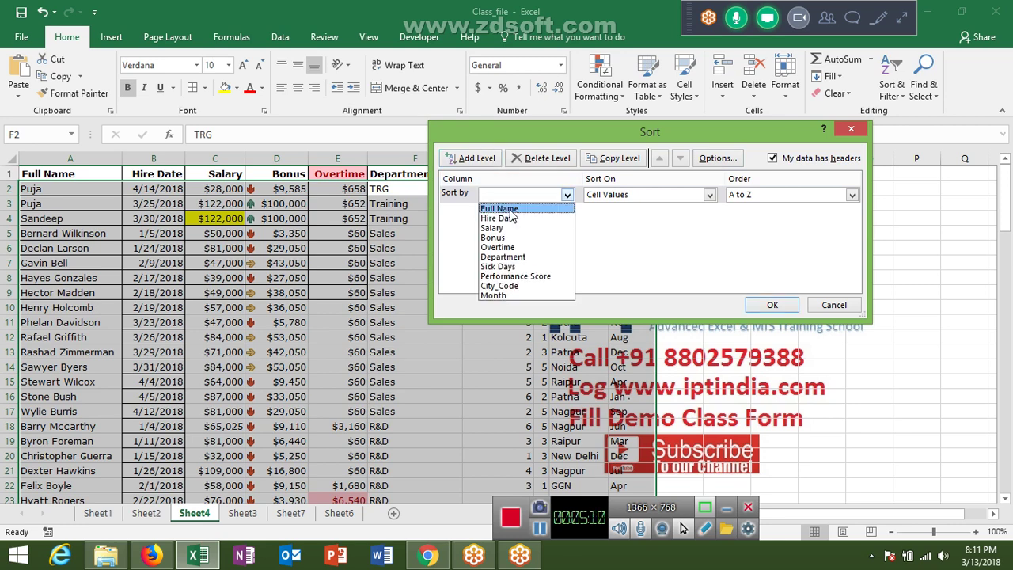
{"action": "left_click", "coordinate": [507, 258]}
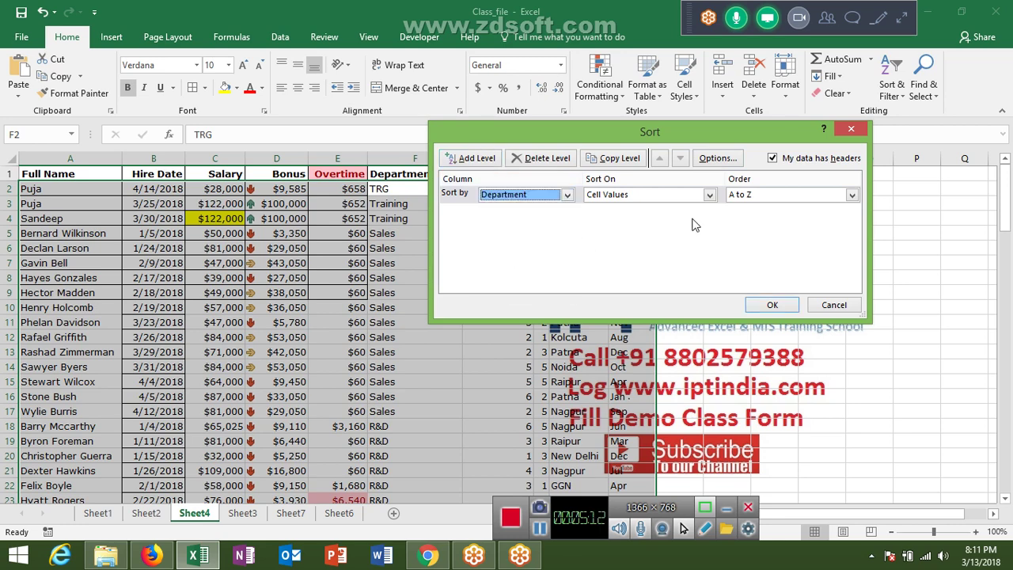
Add City_Code as the second sort level and apply the sort.
{"action": "left_click", "coordinate": [492, 160]}
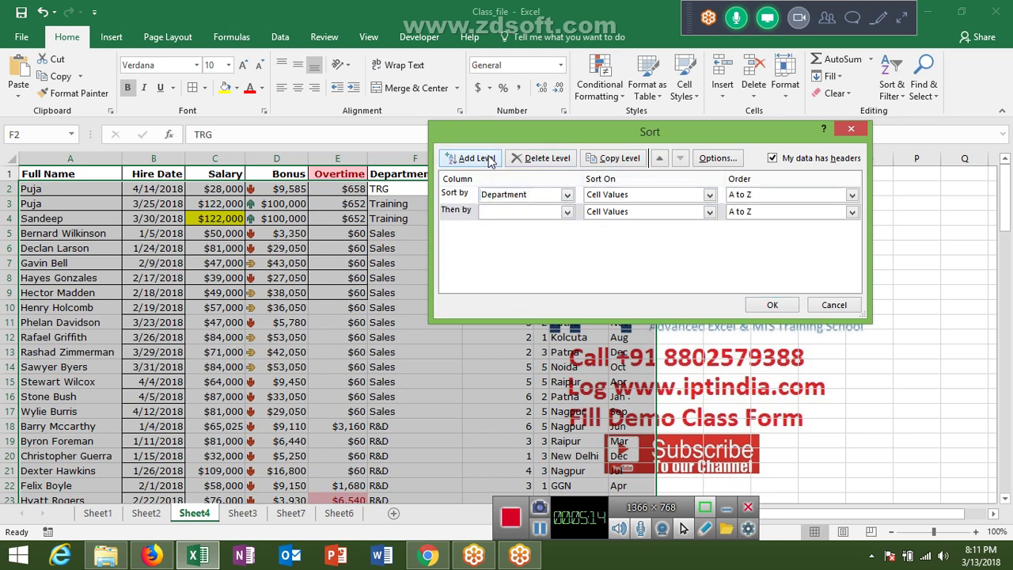
{"action": "left_click", "coordinate": [520, 212]}
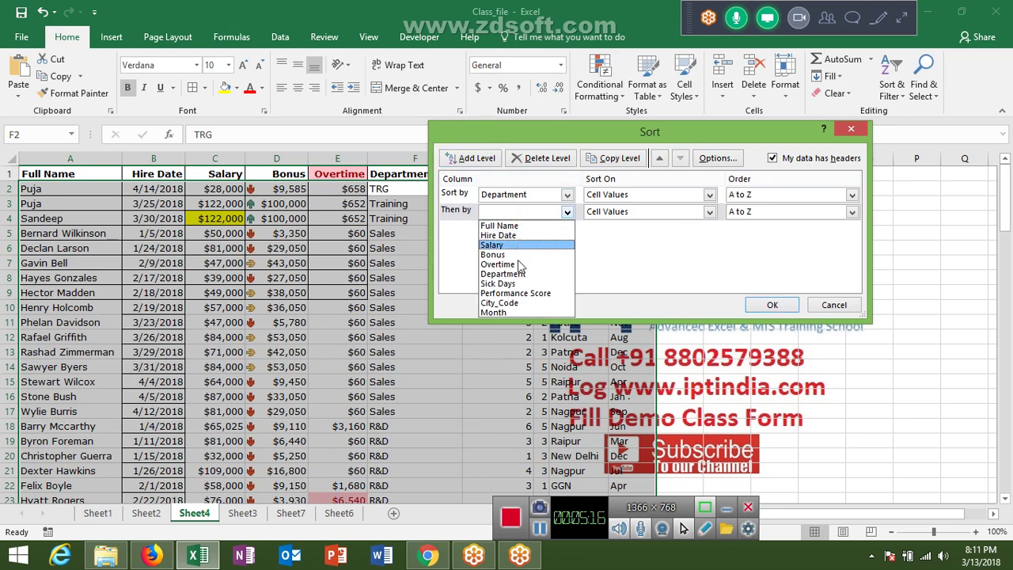
{"action": "left_click", "coordinate": [529, 304]}
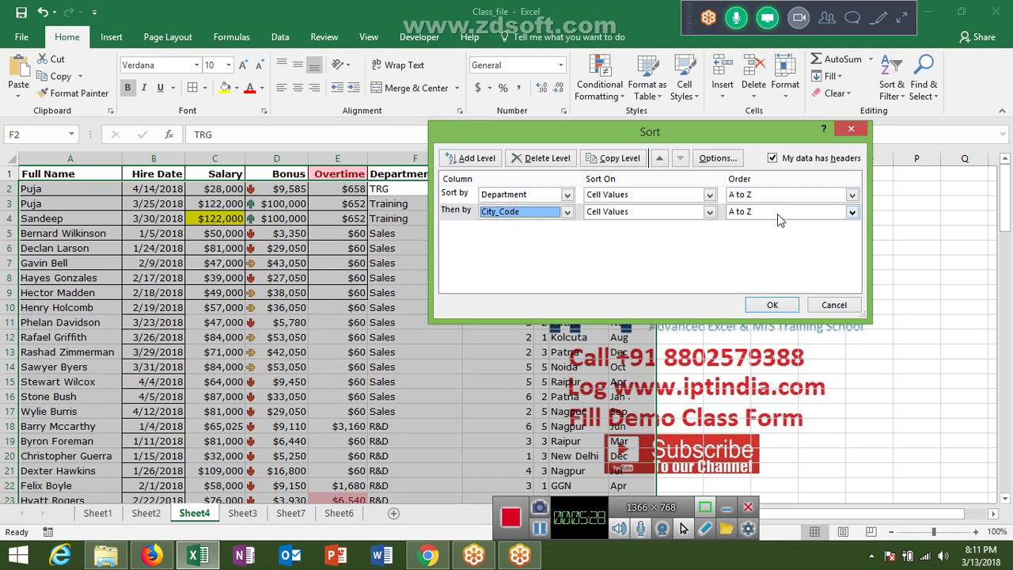
{"action": "left_click", "coordinate": [786, 307]}
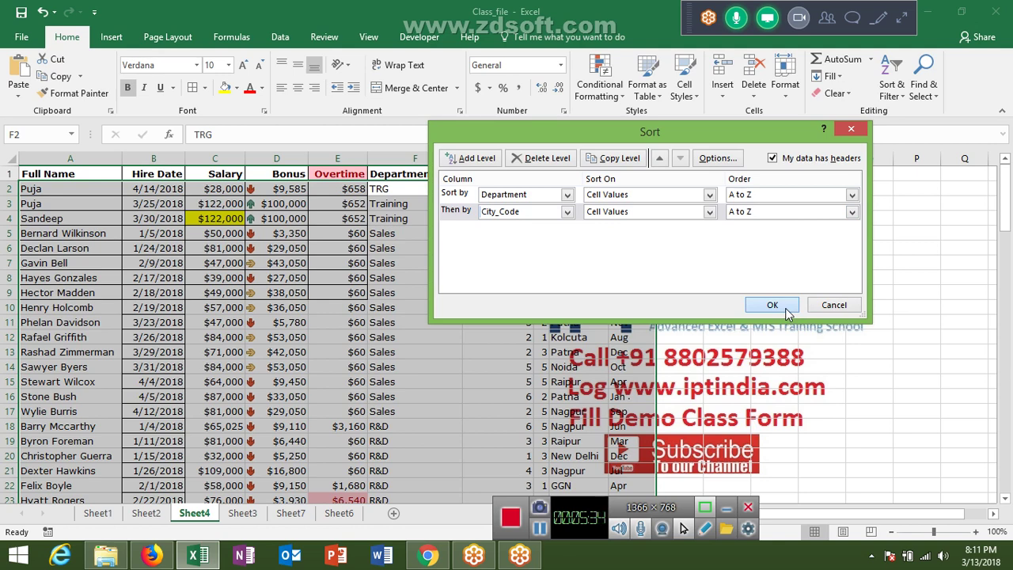
{"action": "left_click", "coordinate": [772, 306]}
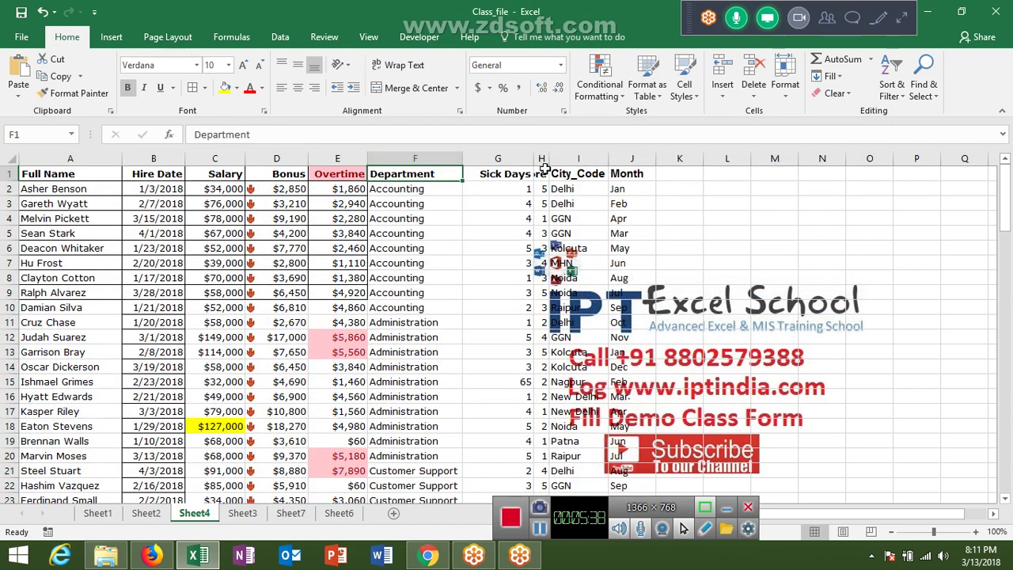
Try sorting only some City_Code cells, cancel the Sort Warning, and reselect header F1.
{"action": "left_click", "coordinate": [401, 188]}
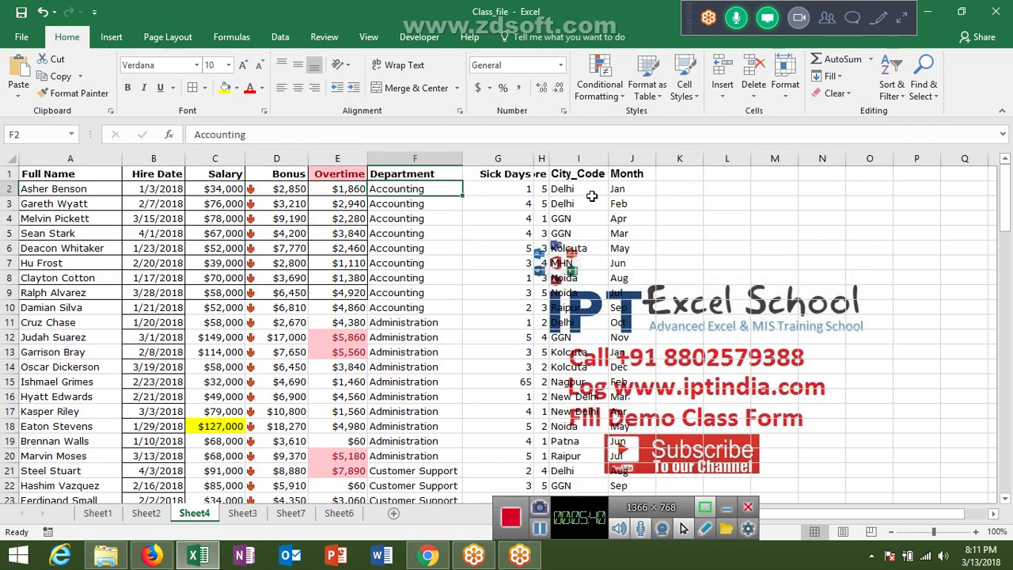
{"action": "left_click_drag", "start_coordinate": [582, 190], "coordinate": [578, 262]}
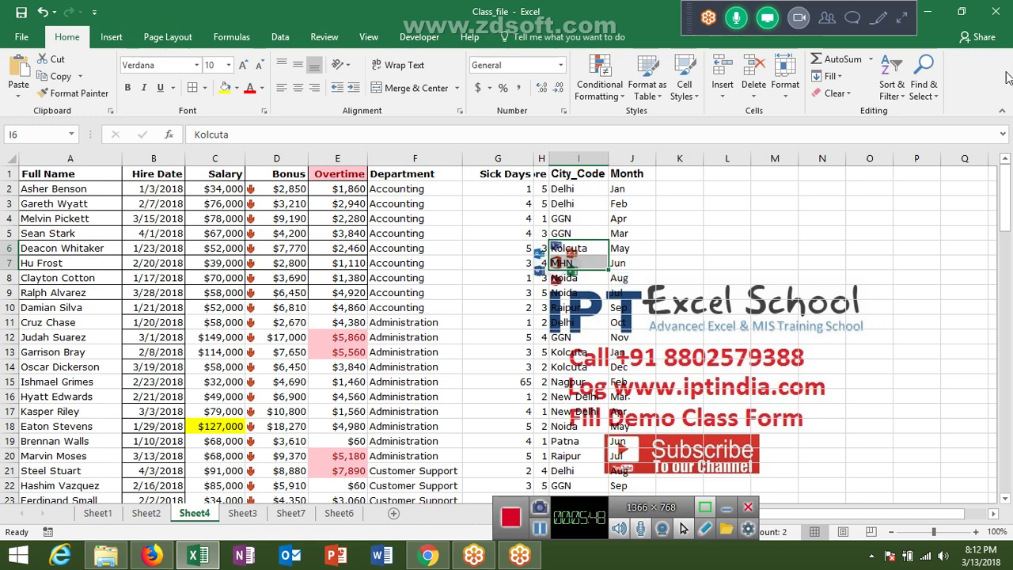
{"action": "left_click", "coordinate": [892, 87]}
{"action": "left_click", "coordinate": [894, 147]}
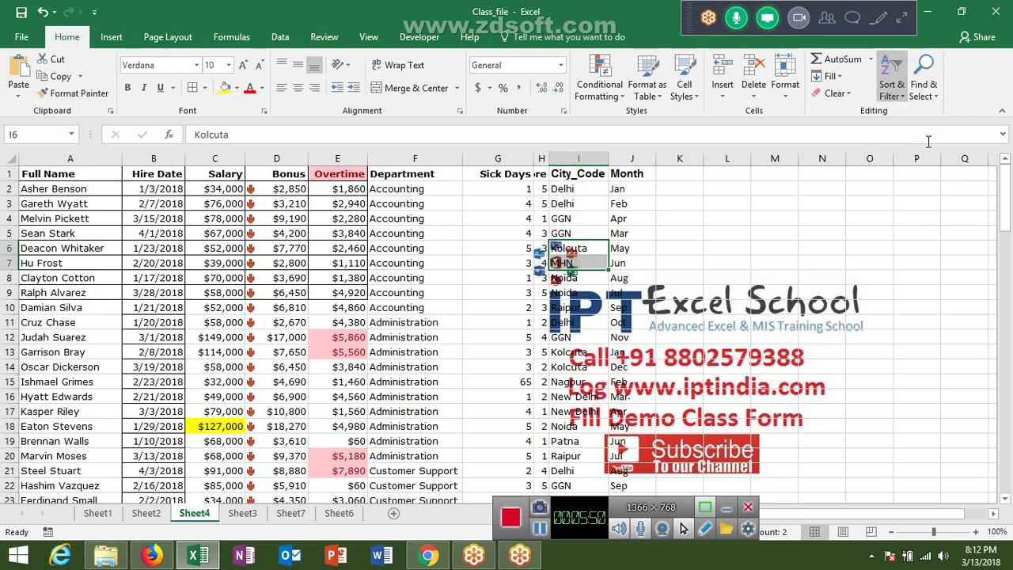
{"action": "key", "text": "Escape"}
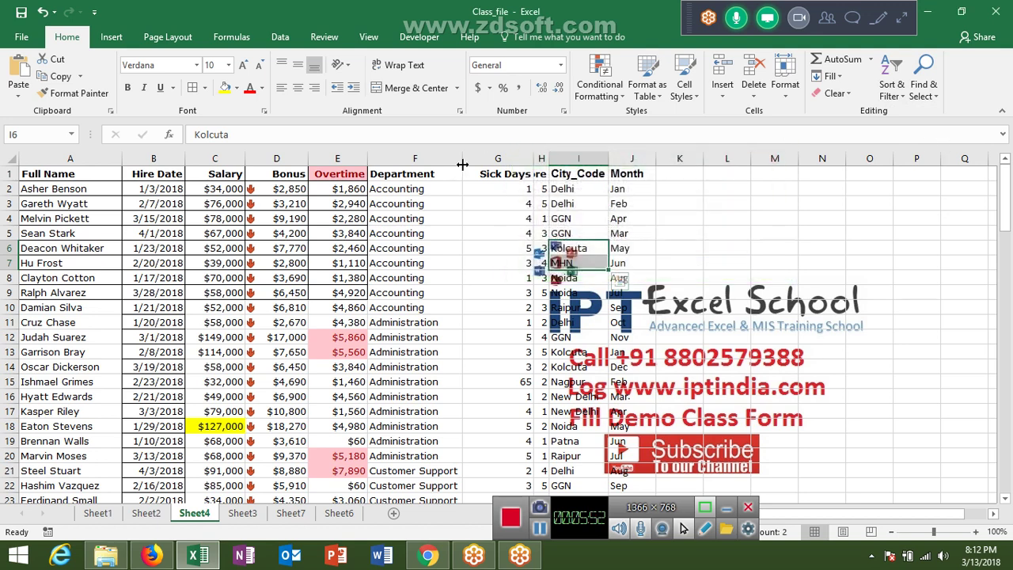
{"action": "left_click", "coordinate": [386, 174]}
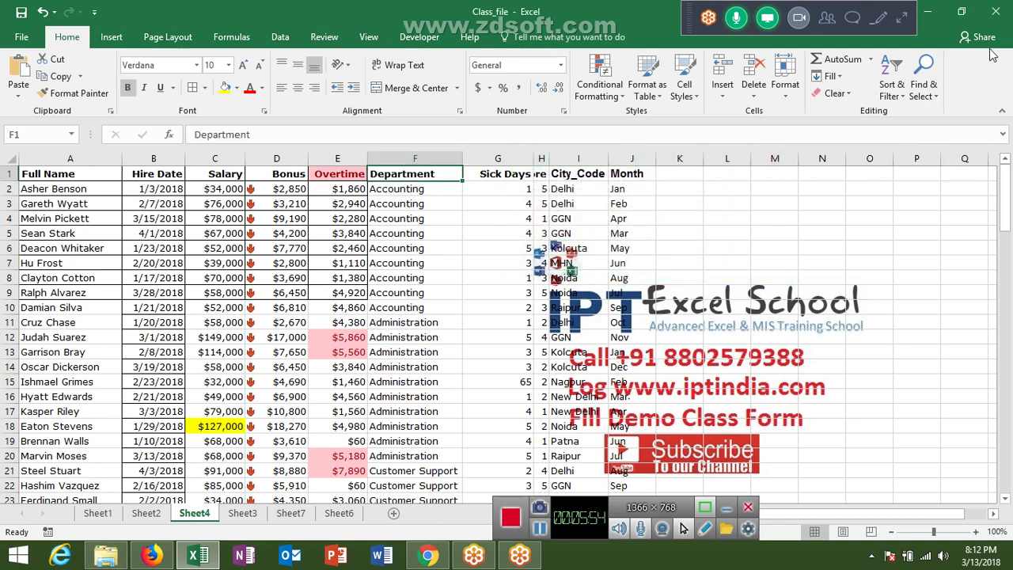
{"action": "left_click", "coordinate": [891, 83]}
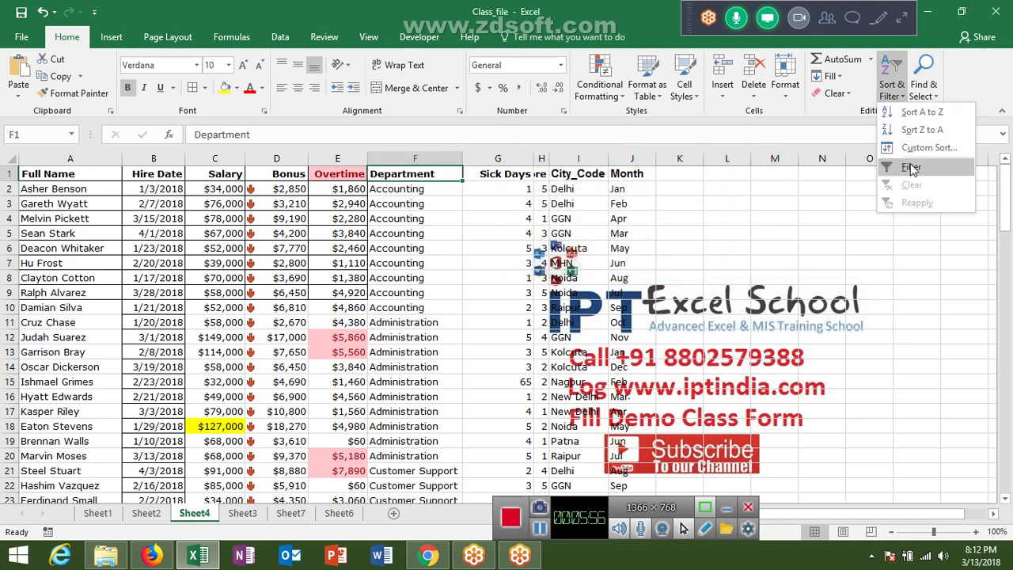
Drop the City_Code level and sort by Month using the Jan–Dec custom list order.
{"action": "left_click", "coordinate": [919, 152]}
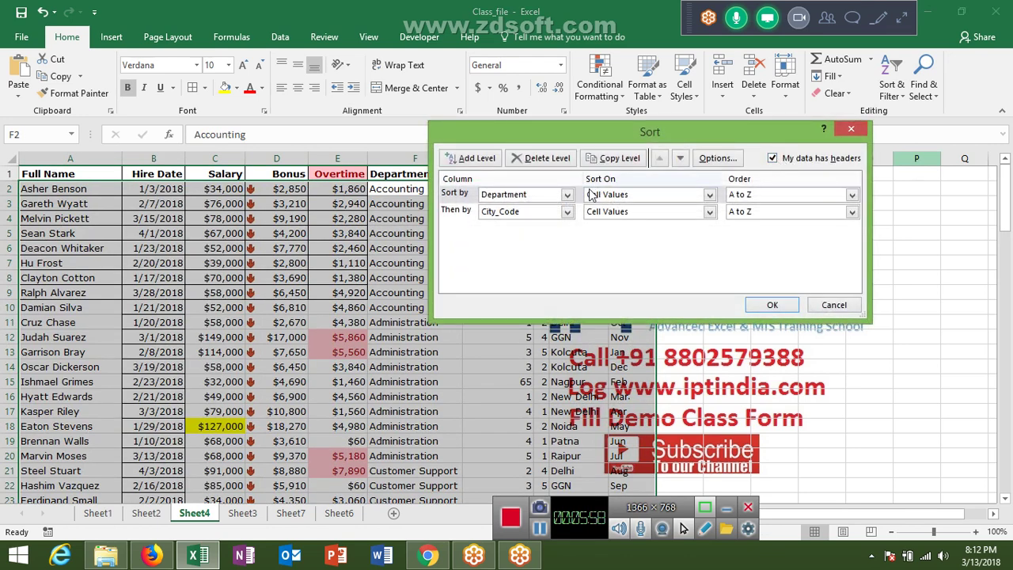
{"action": "left_click", "coordinate": [456, 211]}
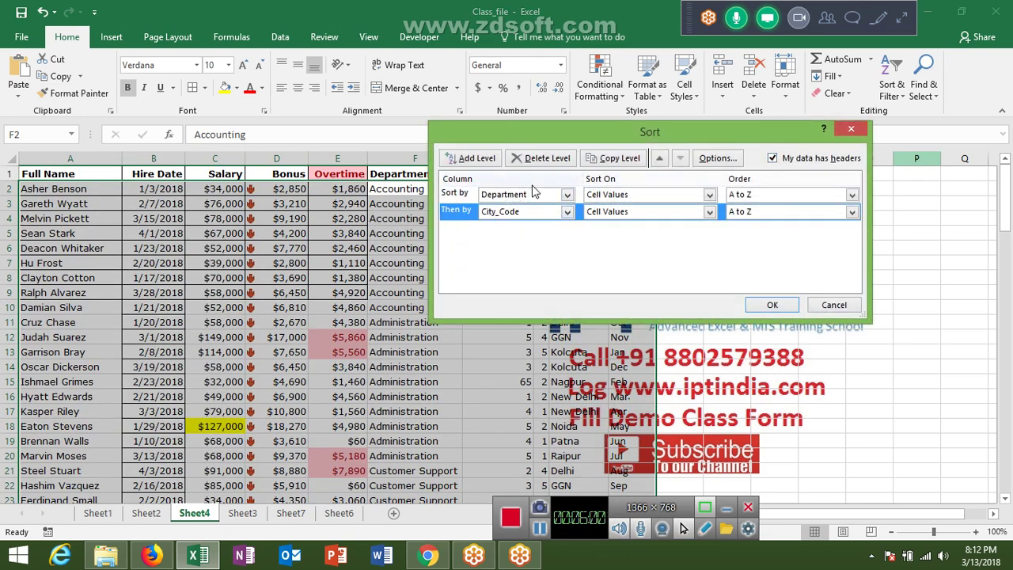
{"action": "left_click", "coordinate": [535, 159]}
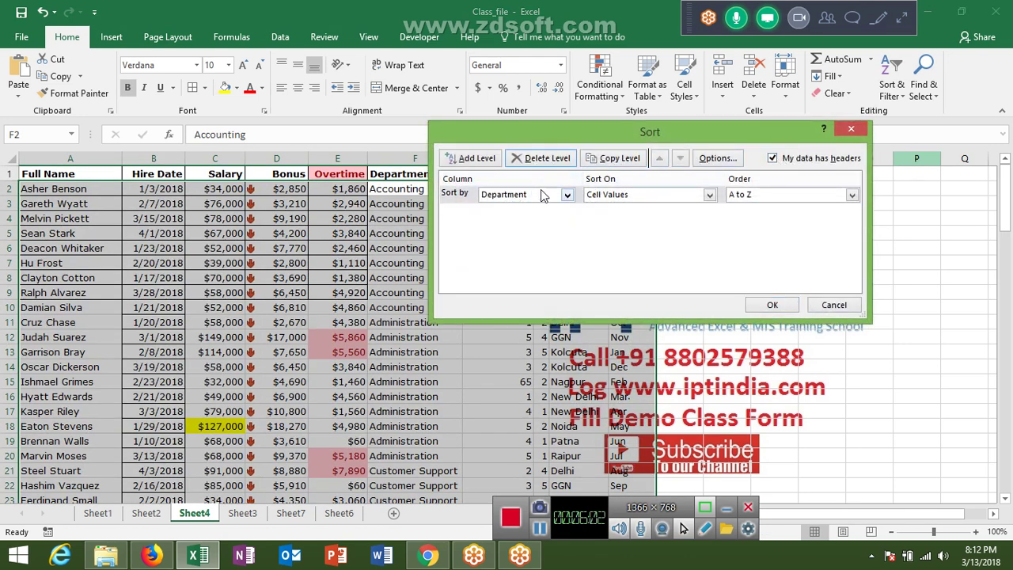
{"action": "left_click", "coordinate": [543, 196]}
{"action": "left_click", "coordinate": [537, 296]}
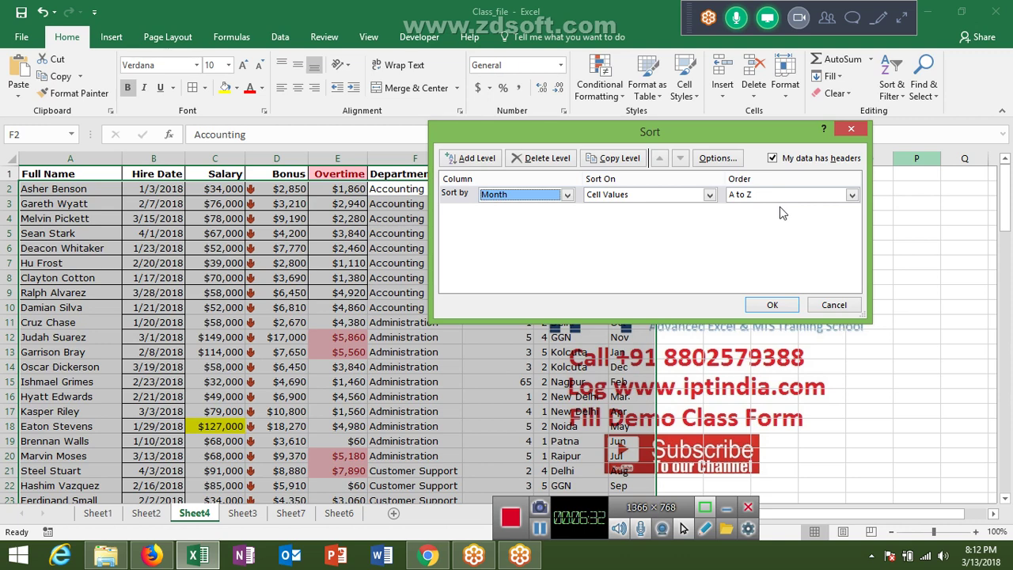
{"action": "left_click", "coordinate": [772, 196]}
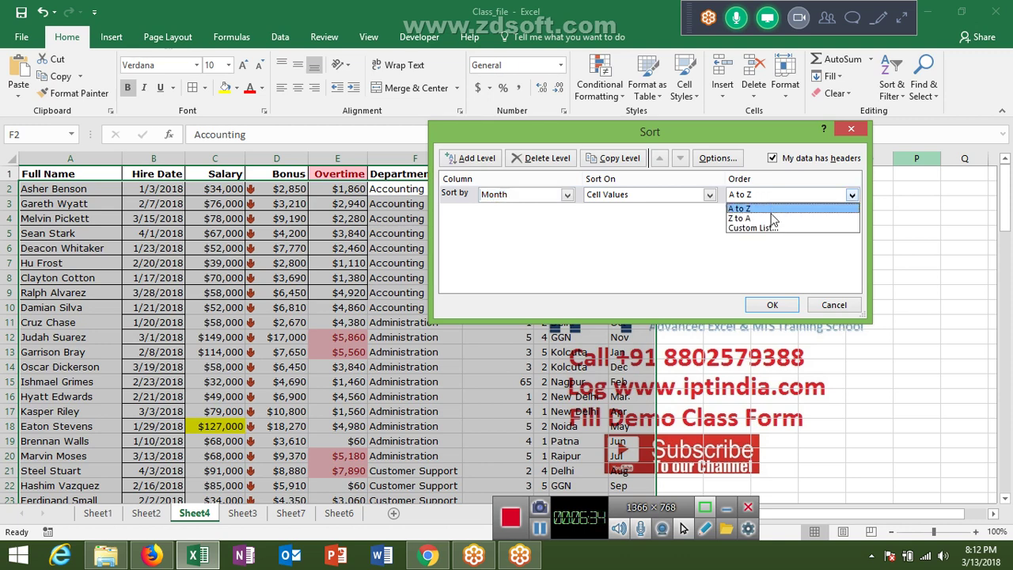
{"action": "left_click", "coordinate": [773, 228]}
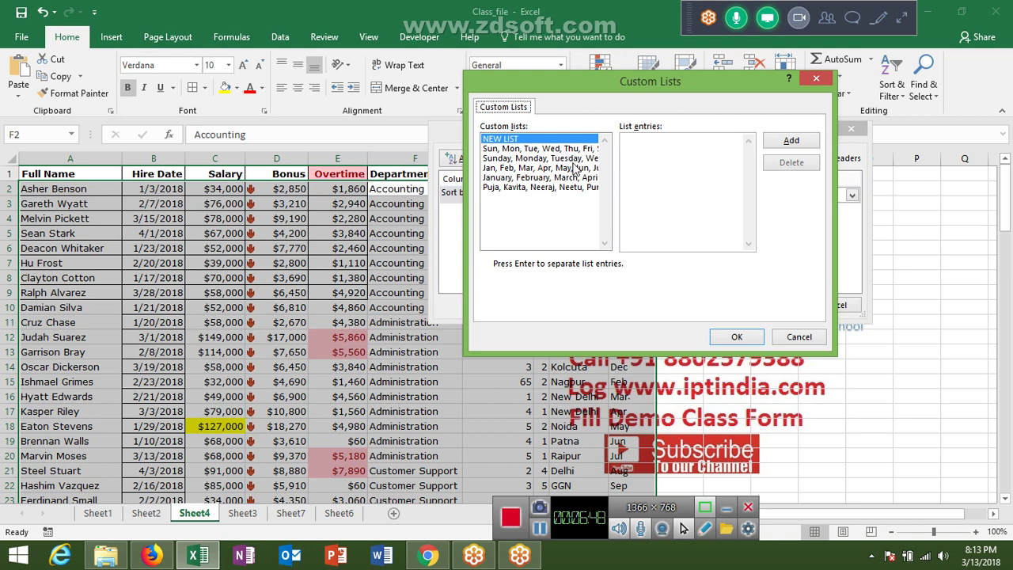
{"action": "left_click", "coordinate": [570, 168]}
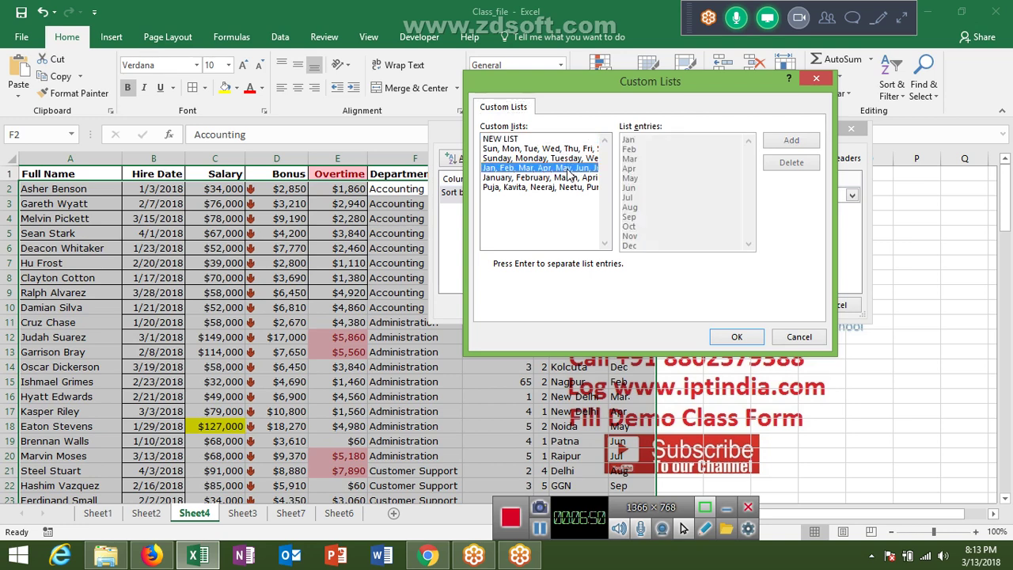
{"action": "left_click", "coordinate": [721, 335]}
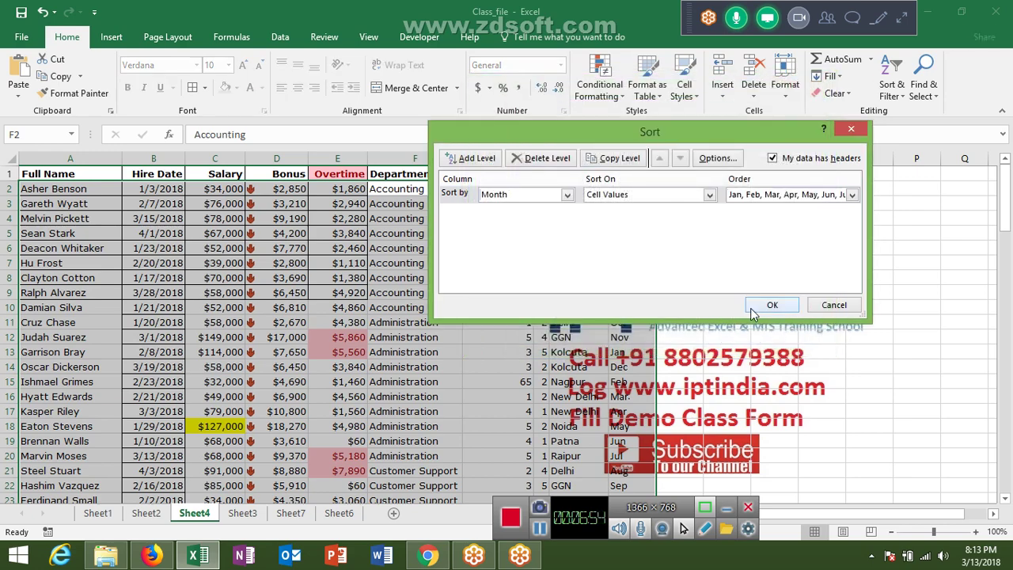
{"action": "left_click", "coordinate": [769, 305]}
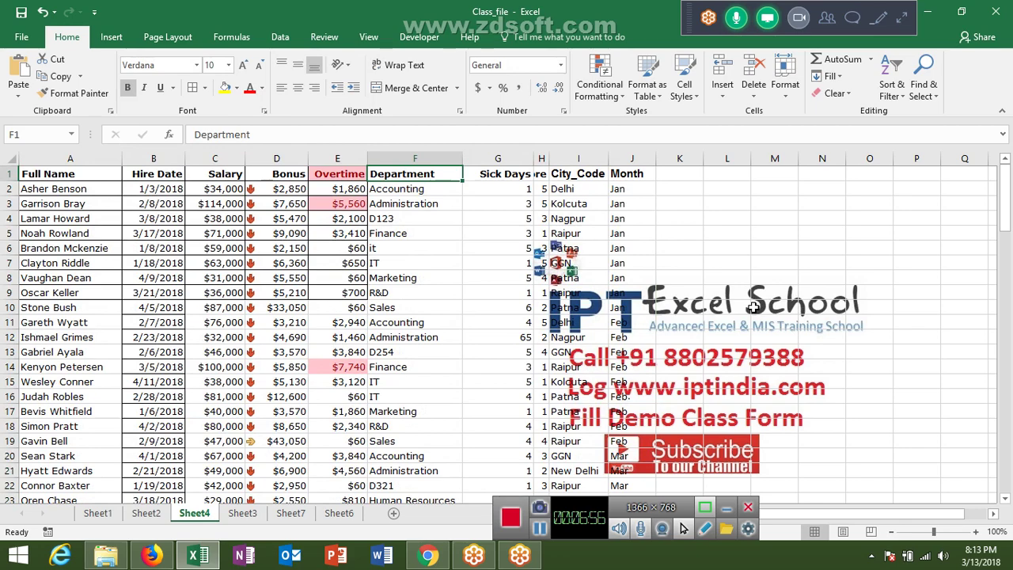
{"action": "left_click", "coordinate": [611, 233]}
{"action": "left_click", "coordinate": [614, 381]}
{"action": "scroll", "coordinate": [613, 381], "scroll_direction": "down", "scroll_amount": 2}
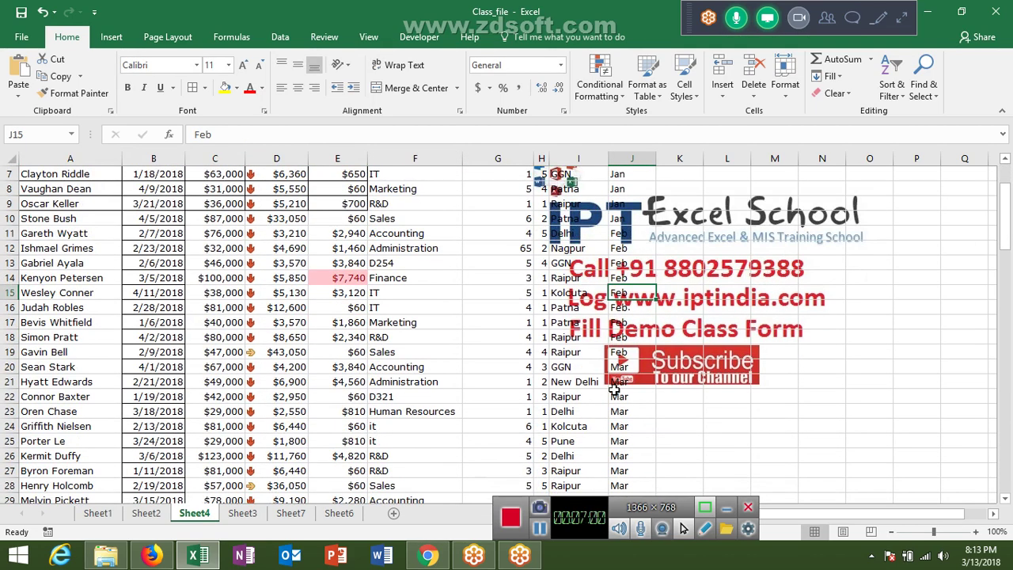
{"action": "left_click", "coordinate": [614, 394]}
{"action": "scroll", "coordinate": [615, 389], "scroll_direction": "up", "scroll_amount": 2}
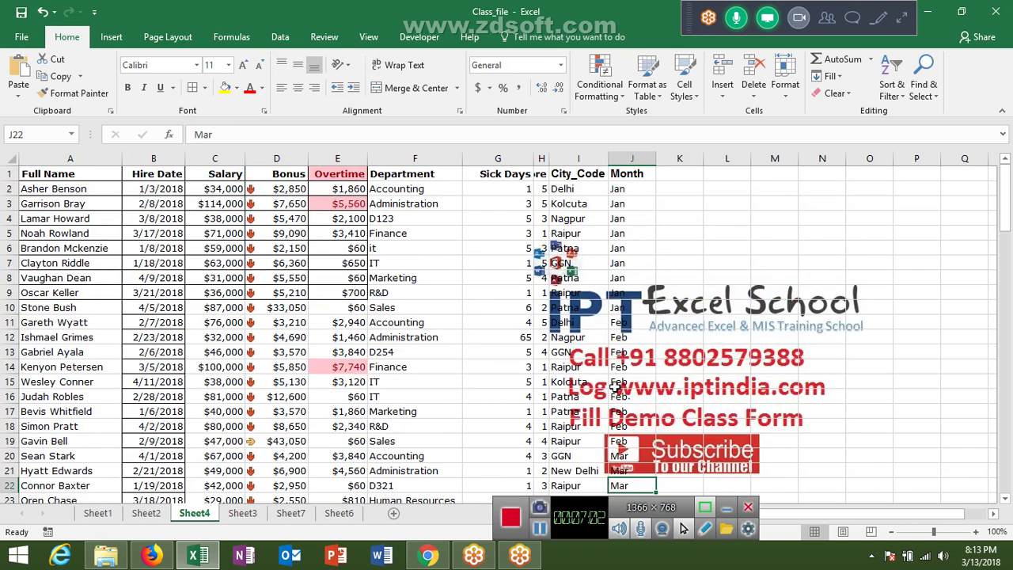
{"action": "left_click", "coordinate": [448, 176]}
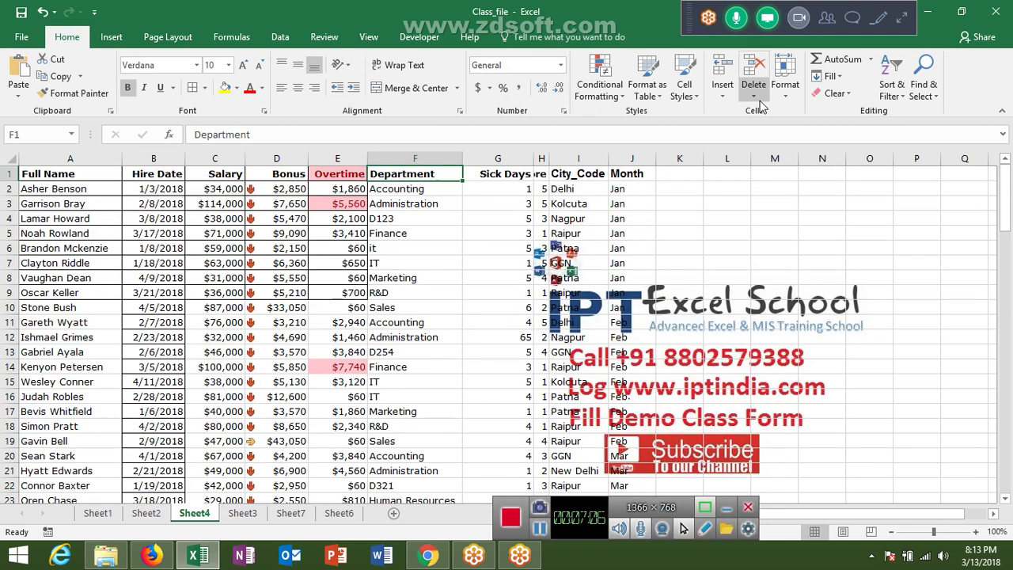
{"action": "left_click", "coordinate": [827, 76]}
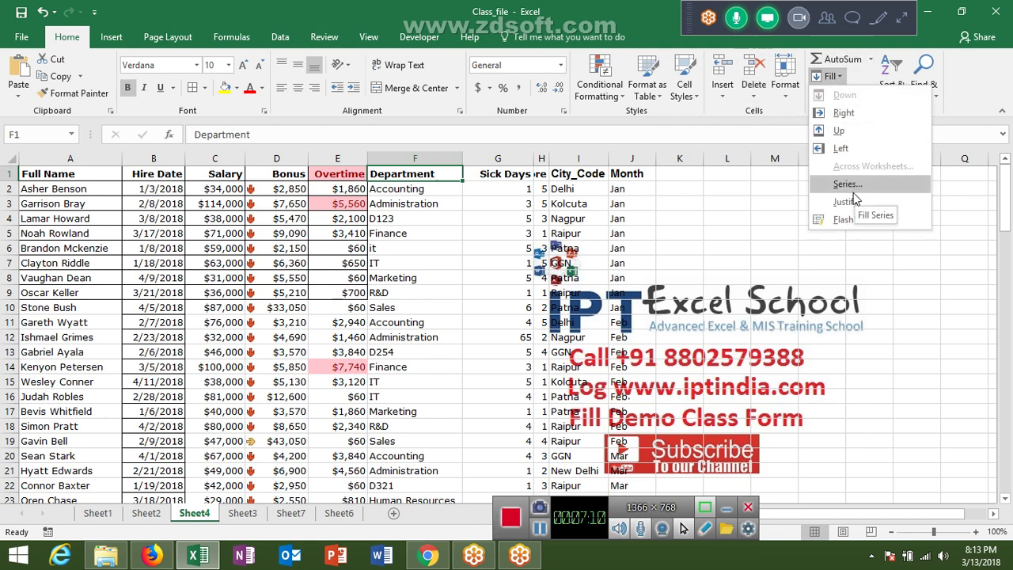
Start a custom sort on Department with Custom List chosen as the order.
{"action": "left_click", "coordinate": [892, 73]}
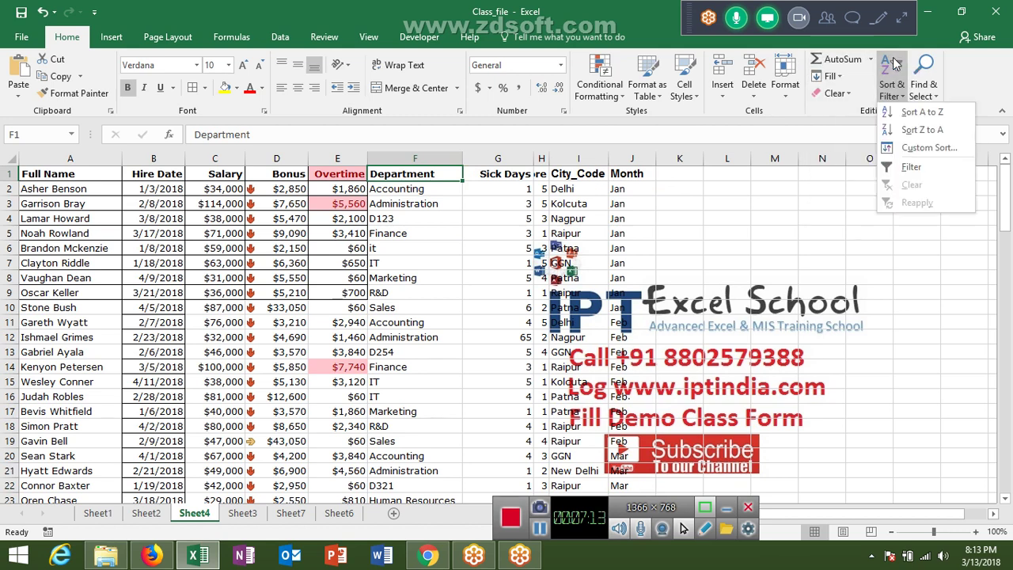
{"action": "left_click", "coordinate": [921, 149]}
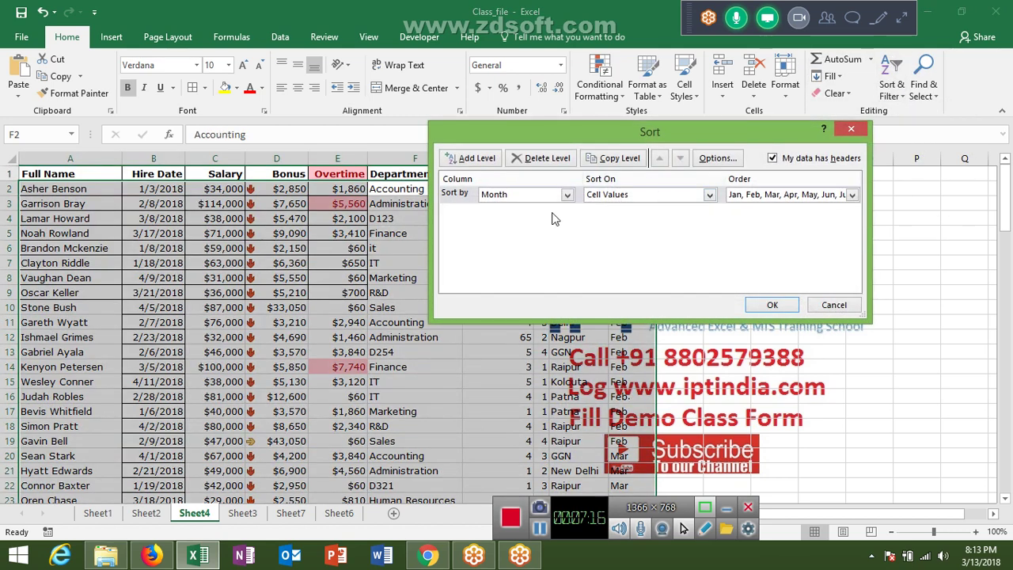
{"action": "left_click", "coordinate": [565, 195]}
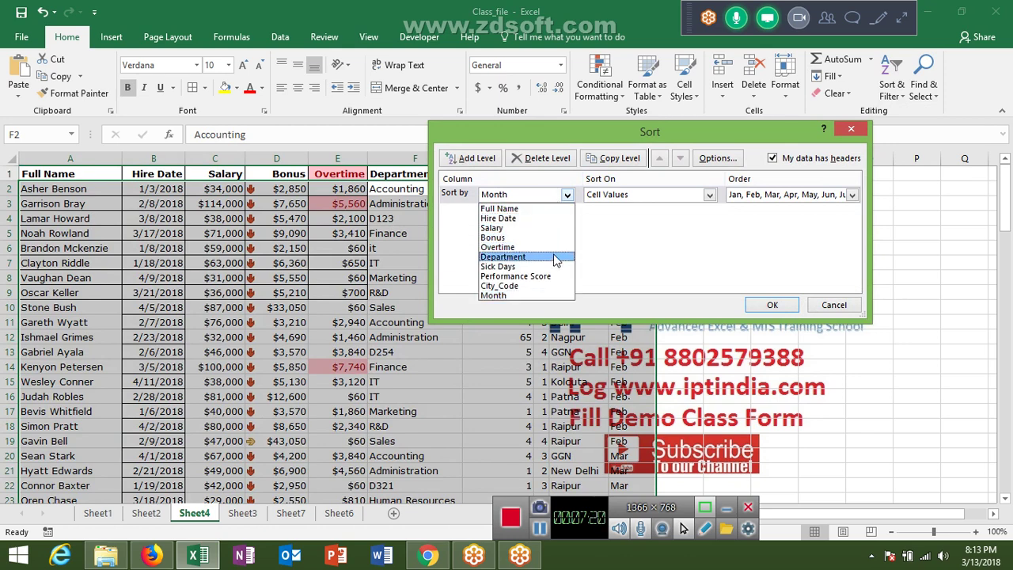
{"action": "left_click", "coordinate": [557, 257]}
{"action": "left_click", "coordinate": [766, 203]}
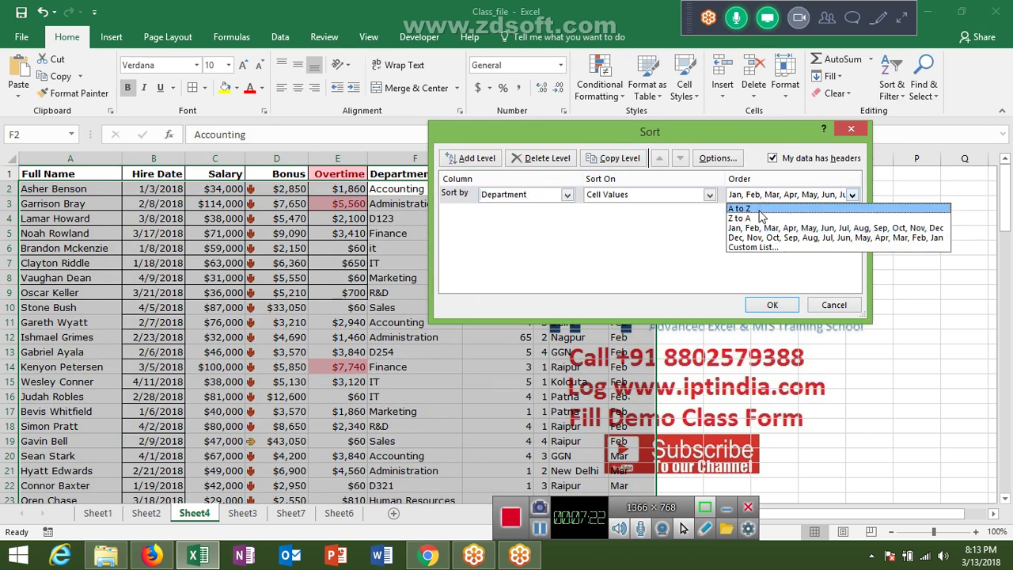
{"action": "left_click", "coordinate": [764, 247]}
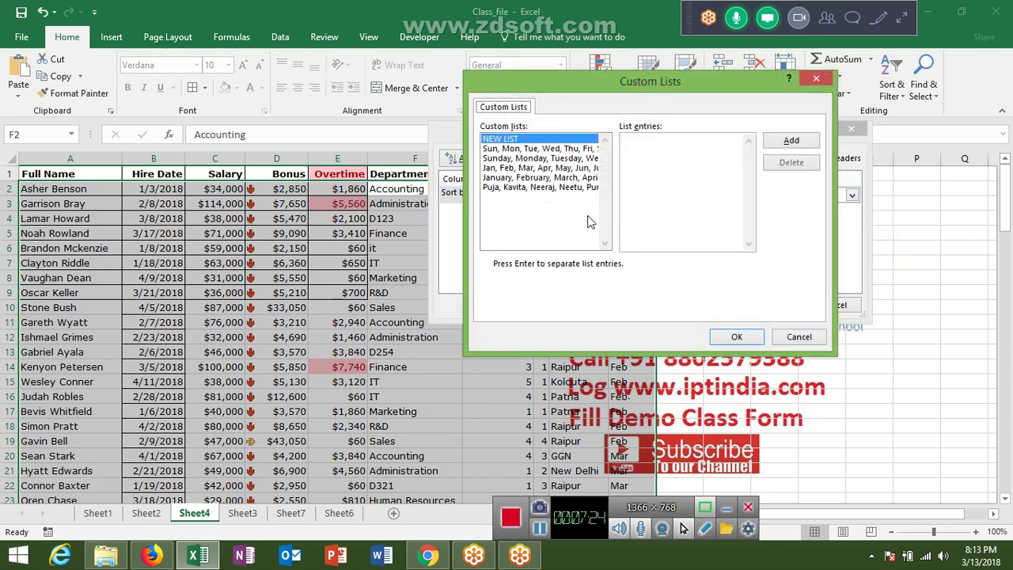
Create the custom list IT, Finance, Sales, R&D and confirm it as the order.
{"action": "left_click", "coordinate": [633, 190]}
{"action": "type", "text": "IT"}
{"action": "key", "text": "Return"}
{"action": "type", "text": "Fin"}
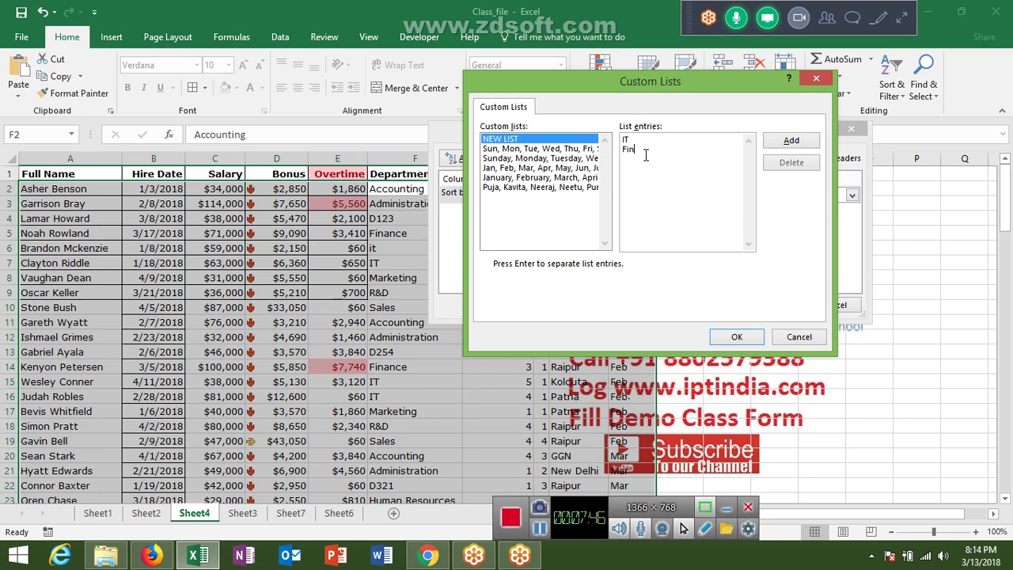
{"action": "type", "text": "ance "}
{"action": "type", "text": "SAle"}
{"action": "key", "text": "BackSpace"}
{"action": "key", "text": "BackSpace"}
{"action": "key", "text": "BackSpace"}
{"action": "type", "text": "ales"}
{"action": "key", "text": "Return"}
{"action": "type", "text": "R&D"}
{"action": "left_click", "coordinate": [790, 143]}
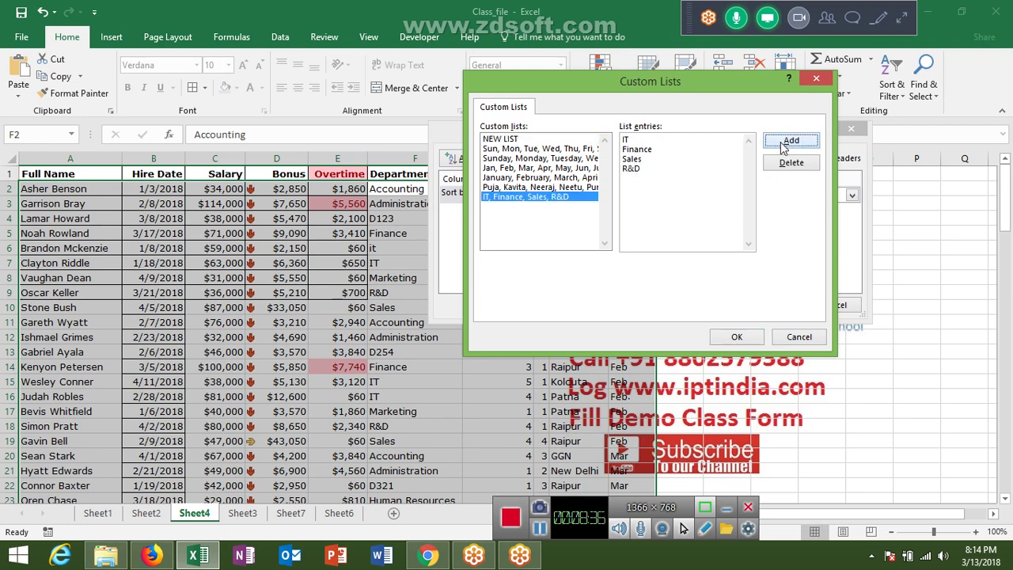
{"action": "left_click", "coordinate": [737, 337]}
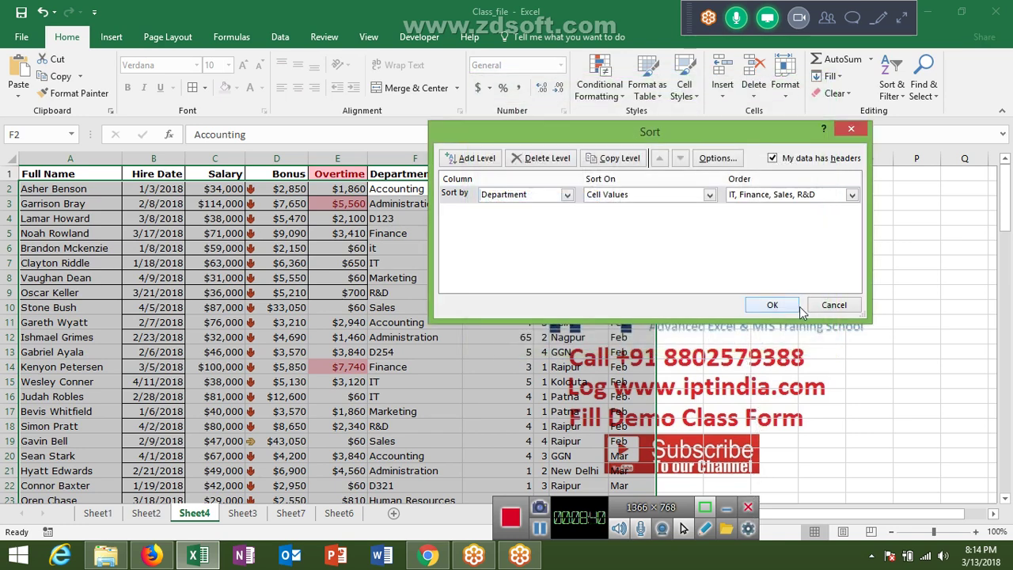
Apply the custom Department sort and check IT rows lead, followed by Finance.
{"action": "left_click", "coordinate": [794, 309]}
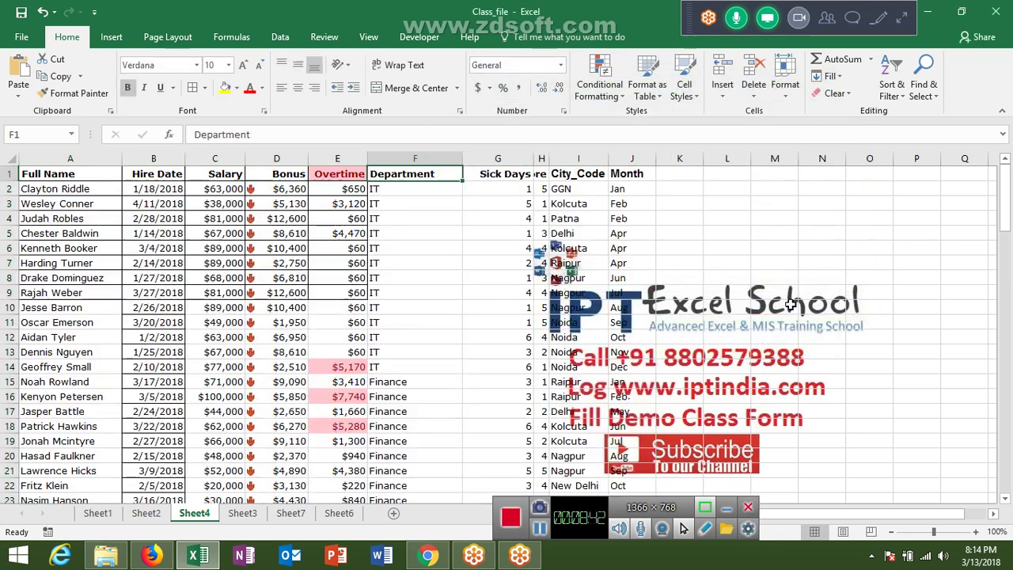
{"action": "left_click", "coordinate": [437, 294]}
{"action": "left_click", "coordinate": [411, 395]}
{"action": "scroll", "coordinate": [408, 393], "scroll_direction": "down", "scroll_amount": 7}
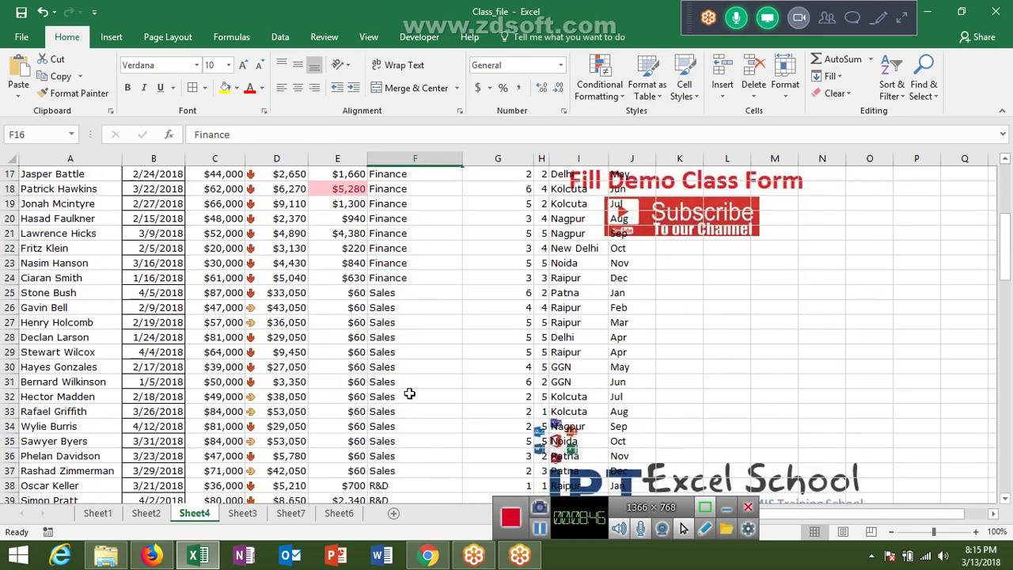
{"action": "scroll", "coordinate": [407, 393], "scroll_direction": "down", "scroll_amount": 1}
{"action": "scroll", "coordinate": [407, 394], "scroll_direction": "down", "scroll_amount": 3}
{"action": "scroll", "coordinate": [412, 391], "scroll_direction": "down", "scroll_amount": 2}
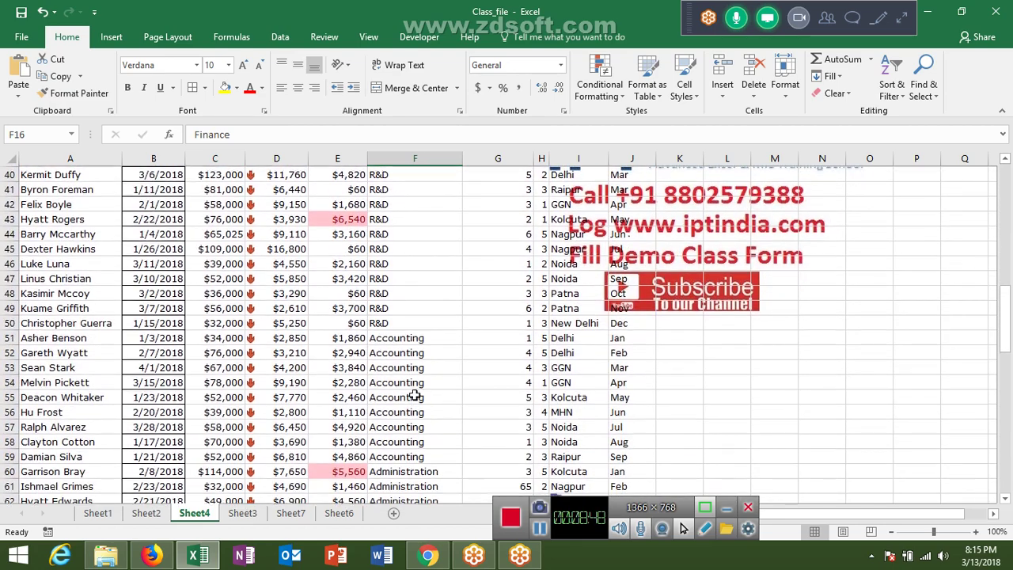
{"action": "scroll", "coordinate": [415, 391], "scroll_direction": "down", "scroll_amount": 2}
{"action": "scroll", "coordinate": [416, 390], "scroll_direction": "up", "scroll_amount": 9}
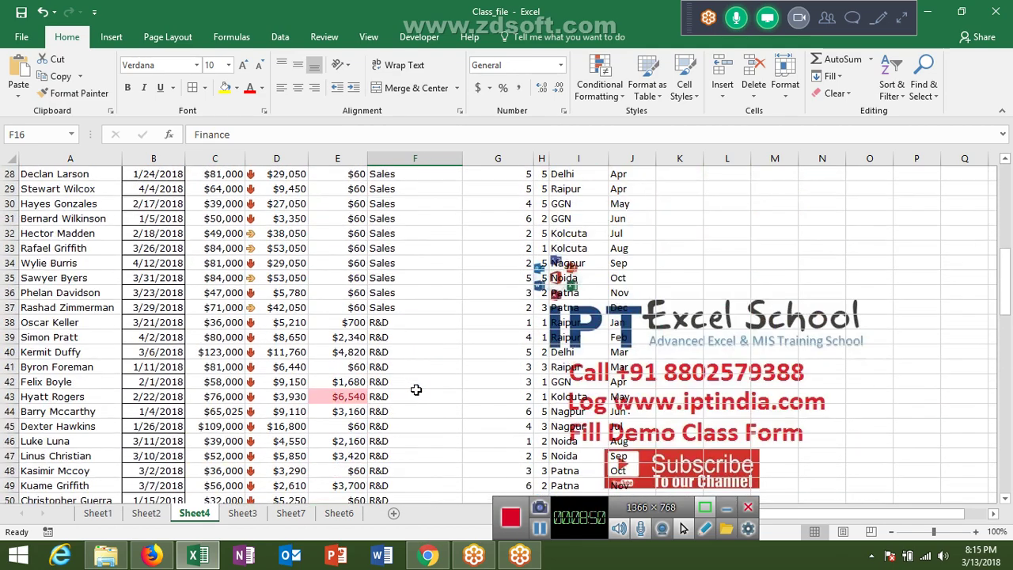
{"action": "scroll", "coordinate": [415, 390], "scroll_direction": "up", "scroll_amount": 7}
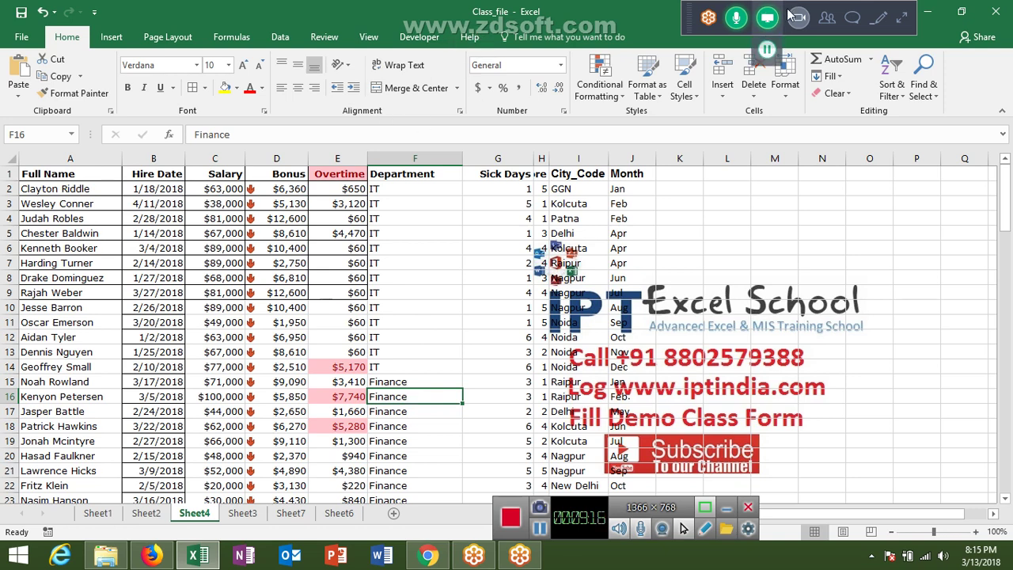
{"action": "left_click", "coordinate": [891, 85]}
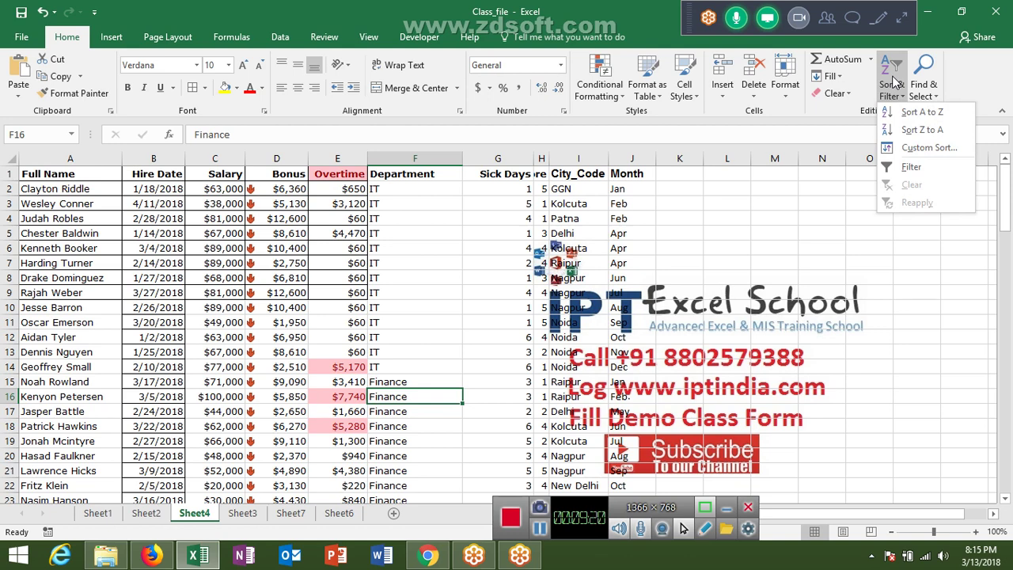
{"action": "left_click", "coordinate": [928, 151]}
{"action": "left_click", "coordinate": [850, 194]}
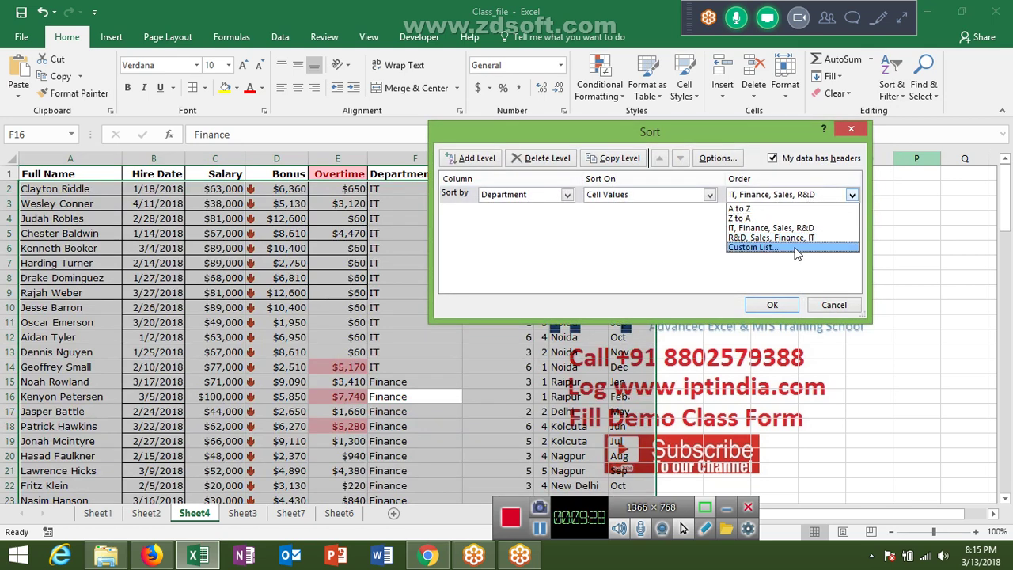
{"action": "left_click", "coordinate": [844, 133]}
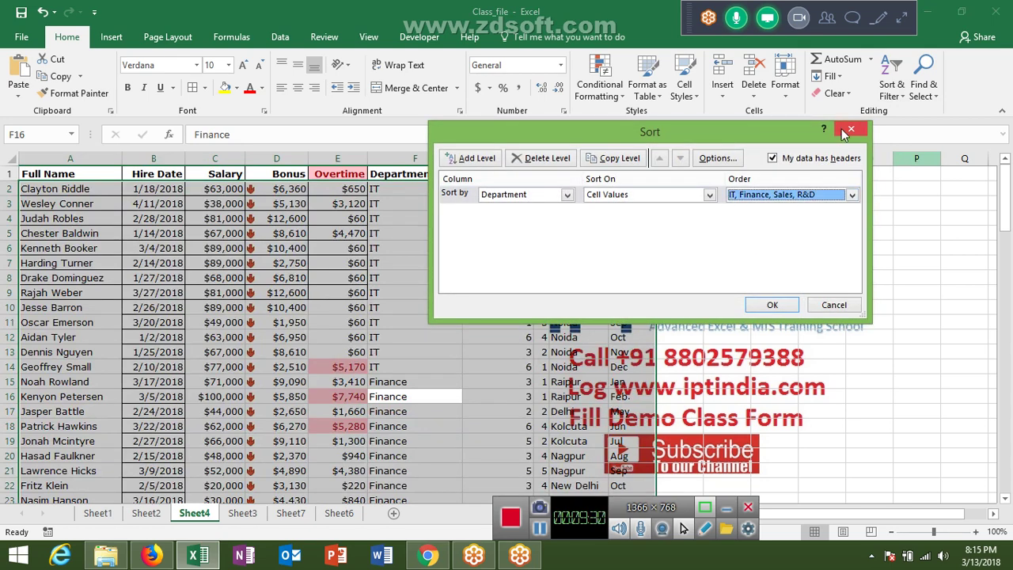
{"action": "left_click", "coordinate": [844, 133]}
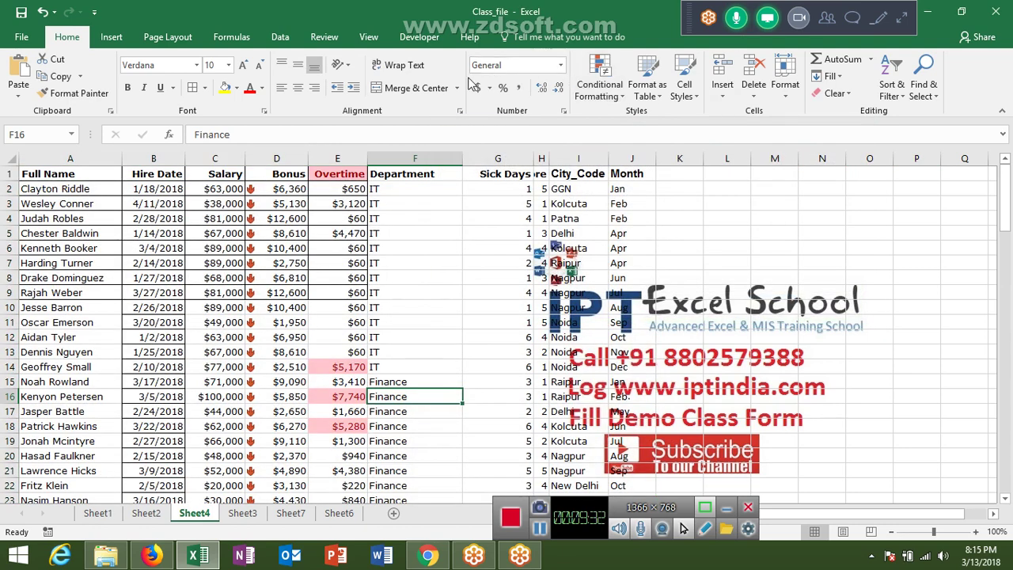
{"action": "left_click", "coordinate": [32, 38]}
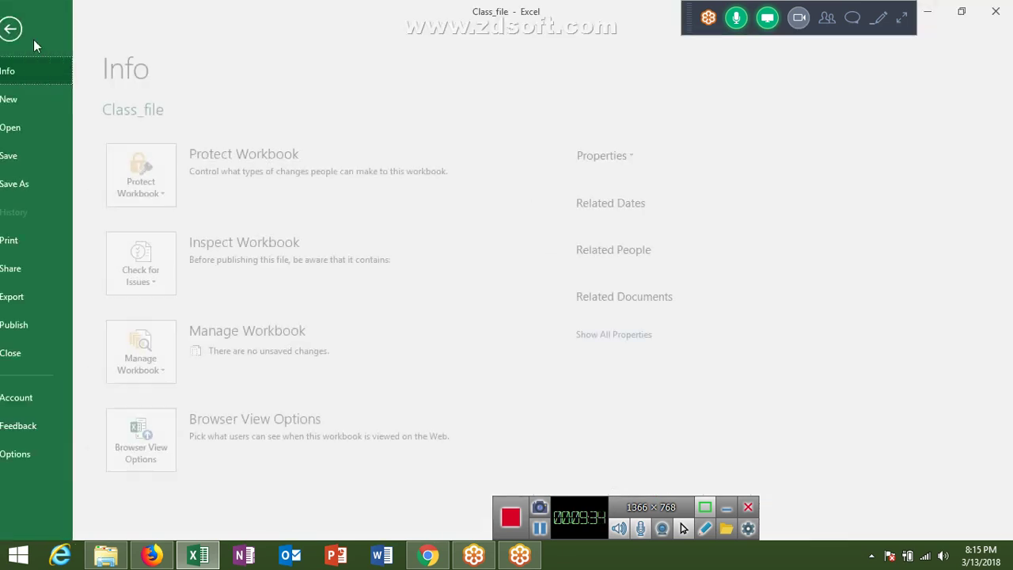
{"action": "left_click", "coordinate": [40, 454]}
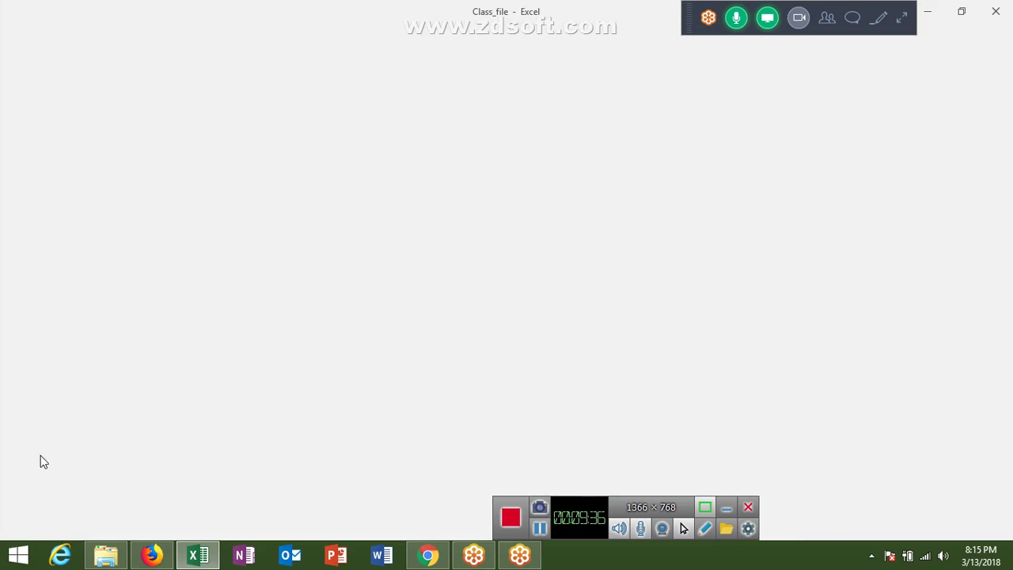
{"action": "key", "text": "End"}
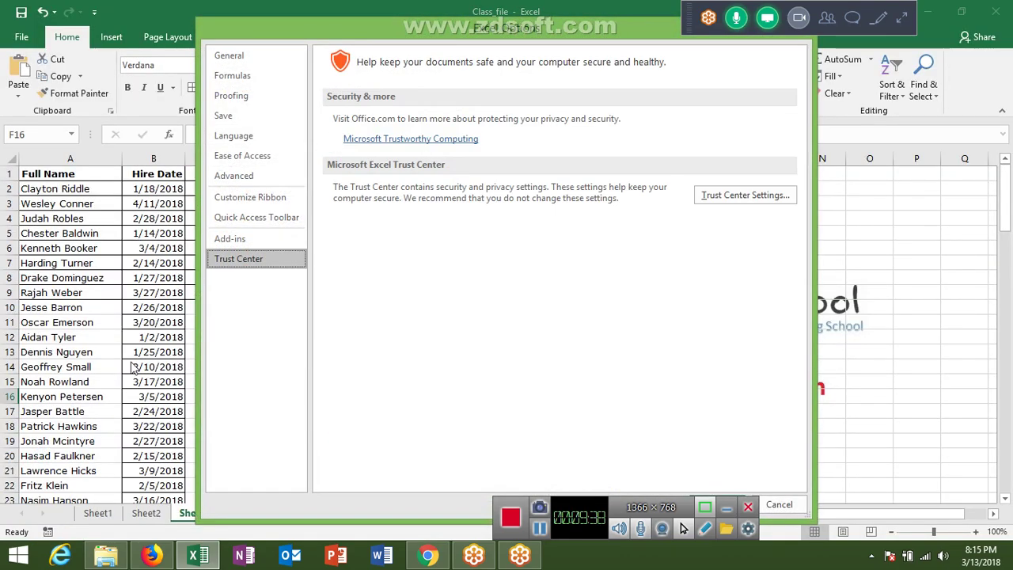
{"action": "left_click", "coordinate": [257, 176]}
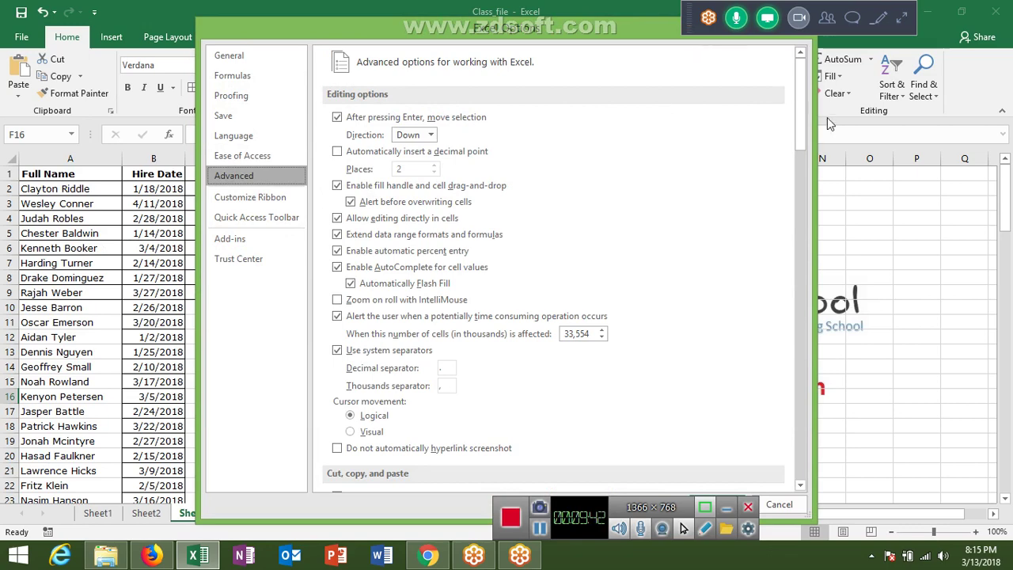
{"action": "left_click_drag", "start_coordinate": [801, 114], "coordinate": [799, 443]}
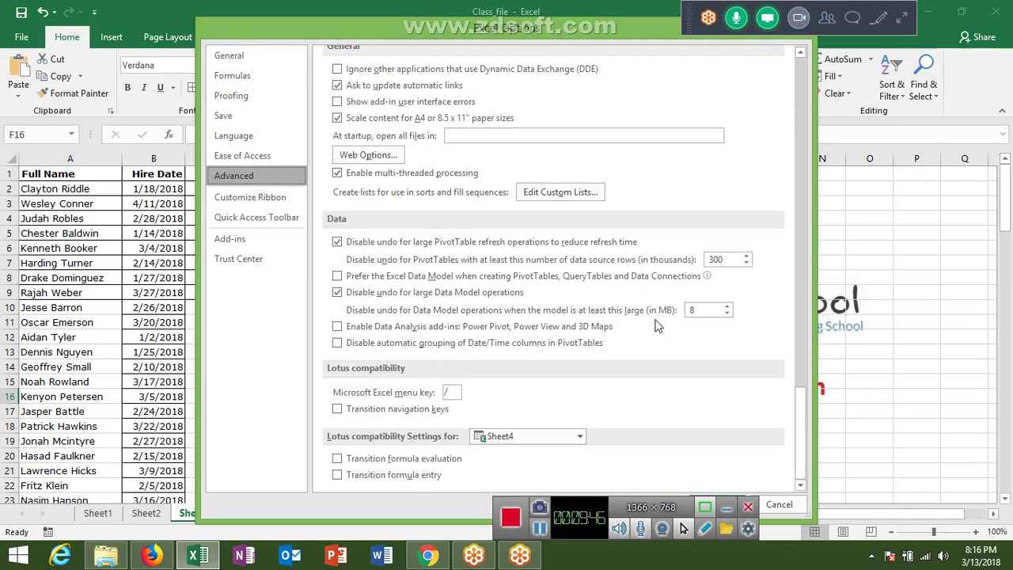
{"action": "left_click", "coordinate": [565, 193]}
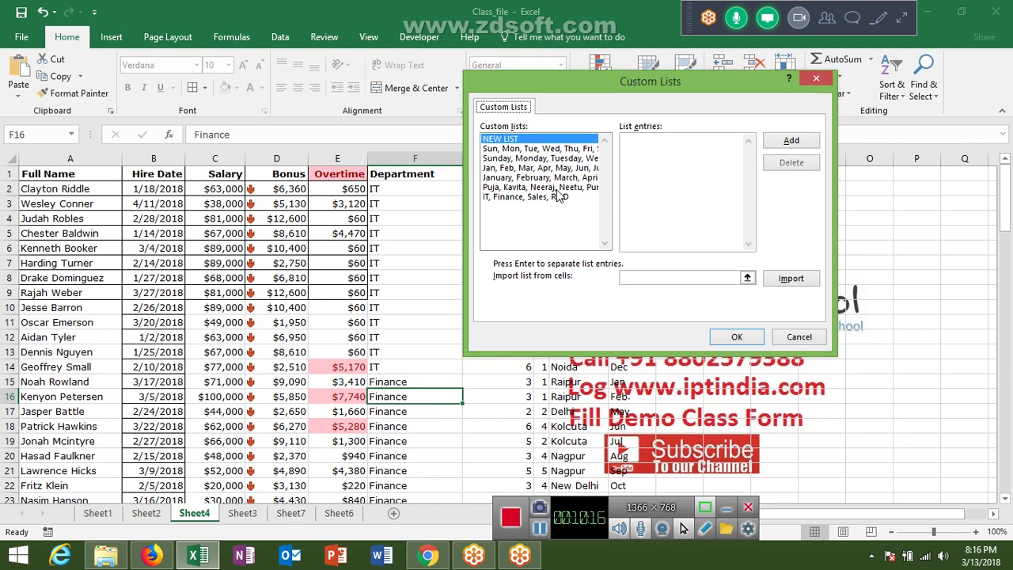
{"action": "key", "text": "Escape"}
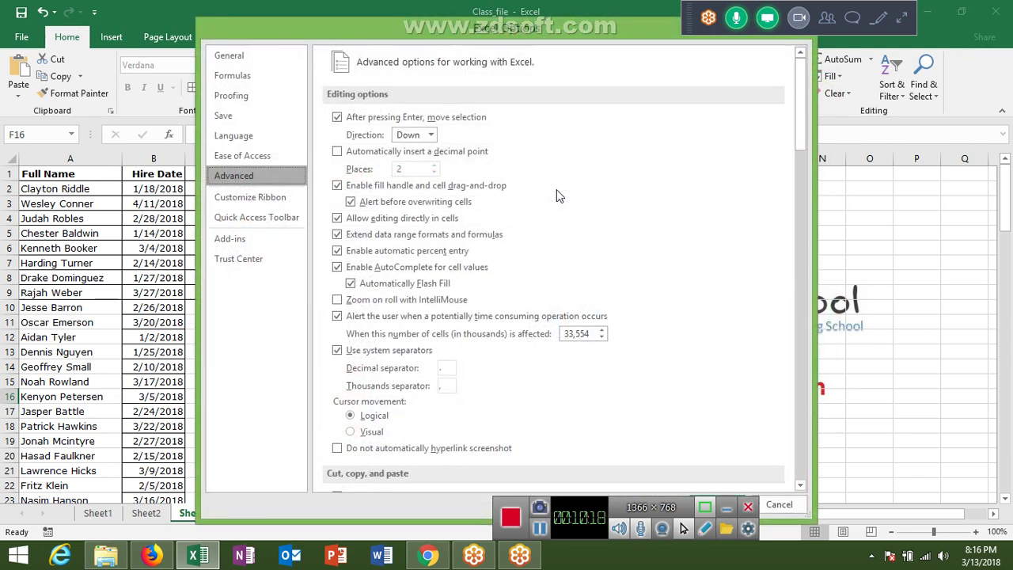
{"action": "key", "text": "Escape"}
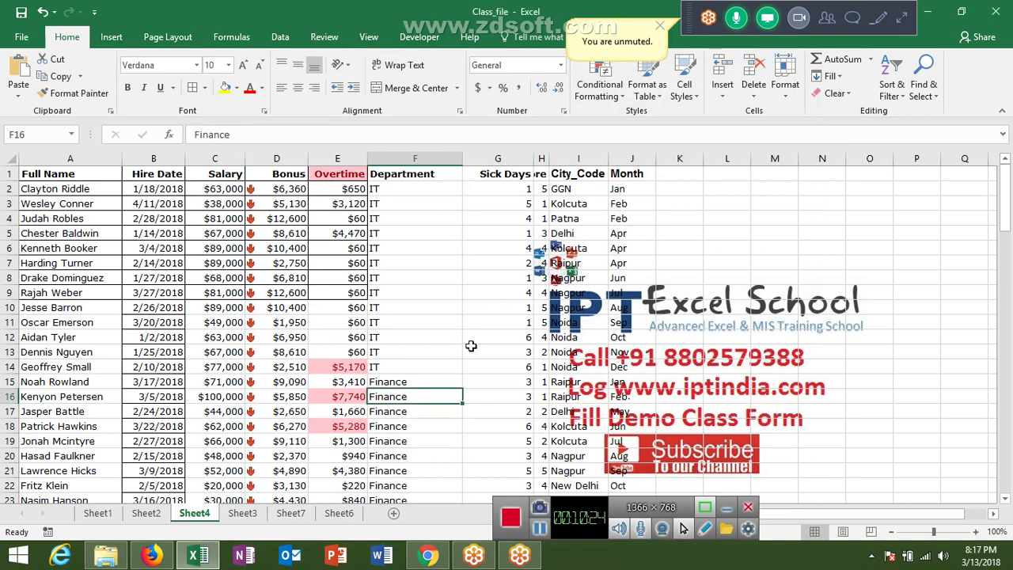
{"action": "left_click", "coordinate": [892, 89]}
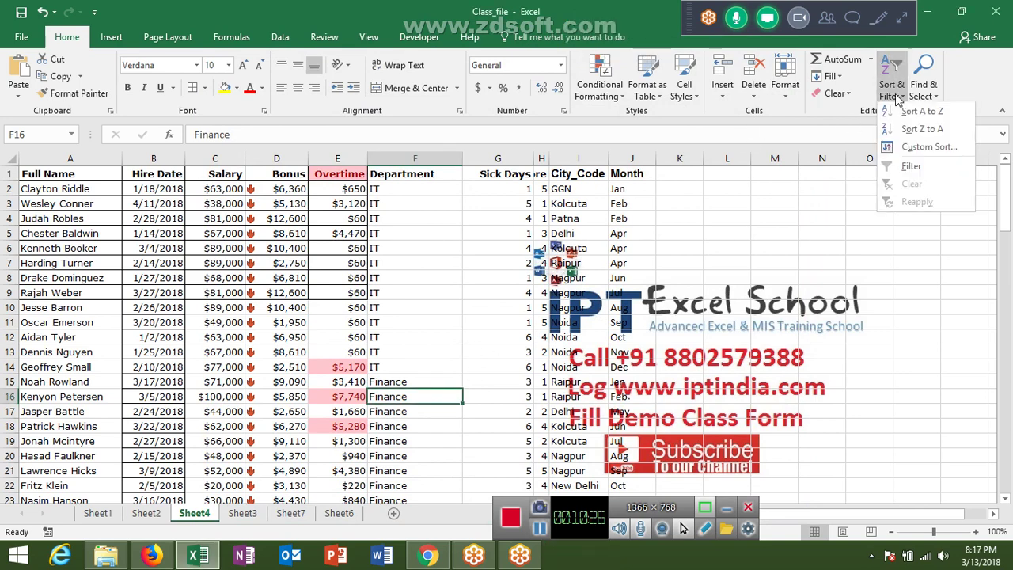
{"action": "left_click", "coordinate": [908, 150]}
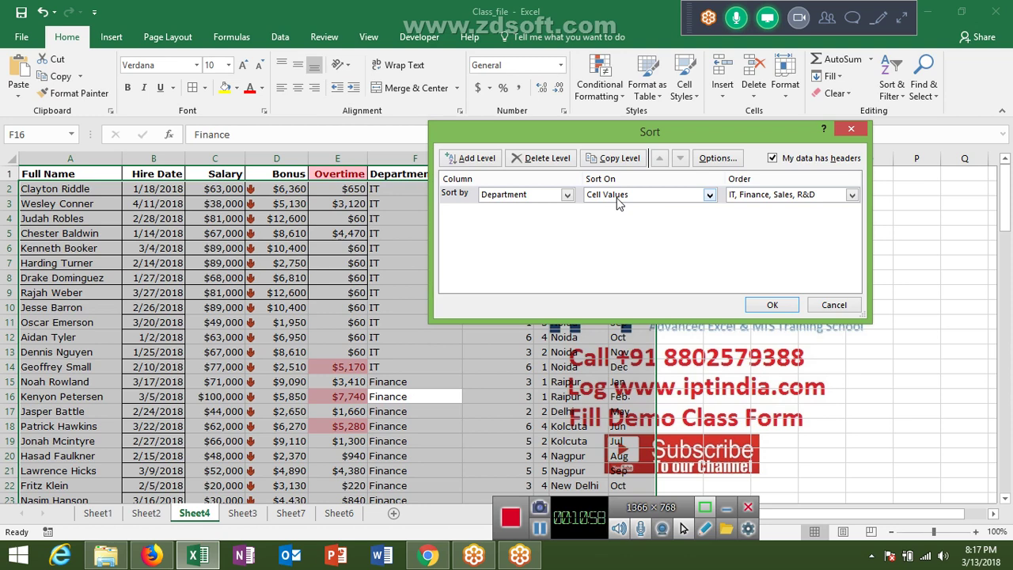
{"action": "left_click", "coordinate": [516, 197]}
{"action": "left_click", "coordinate": [516, 198]}
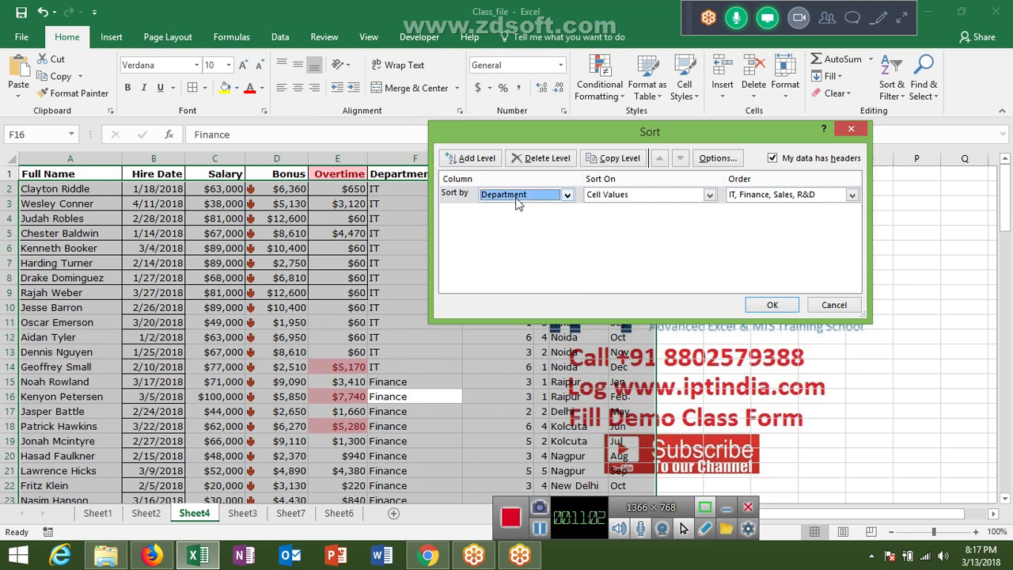
{"action": "left_click", "coordinate": [517, 202]}
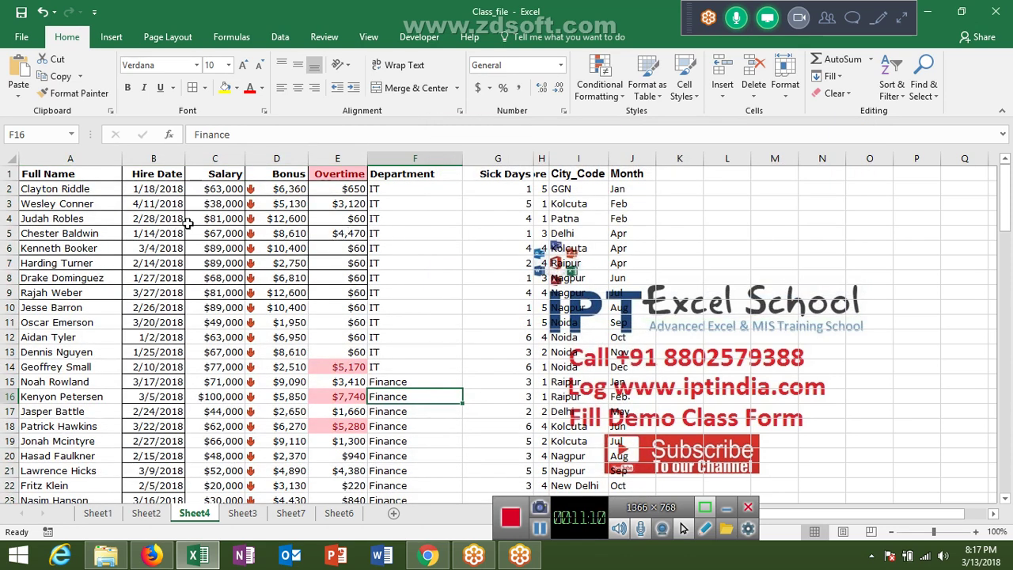
Fill Salary cells C4, C7, C16 and C19 ($81,000, $89,000, $100,000, $66,000) yellow.
{"action": "left_click", "coordinate": [225, 219]}
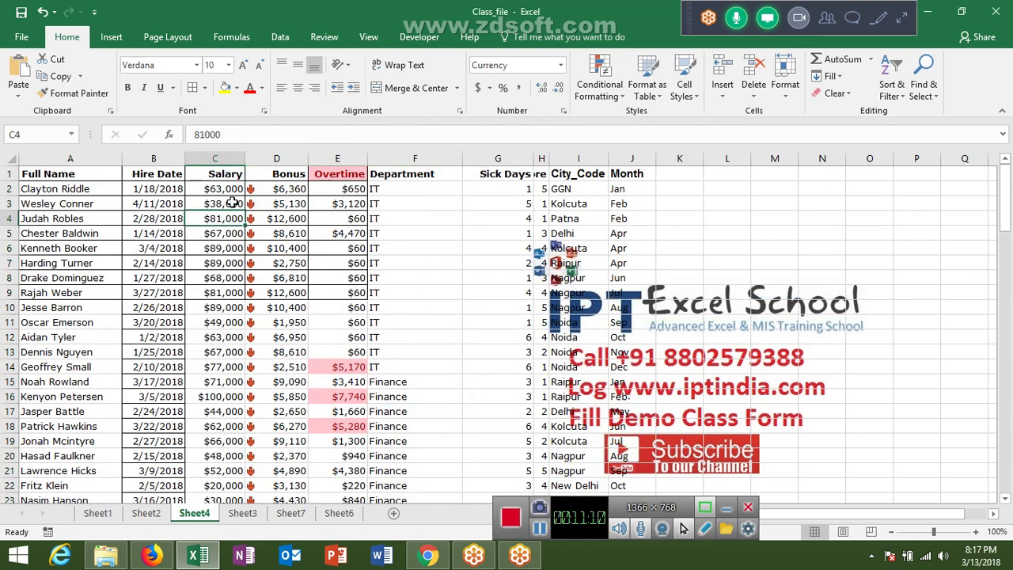
{"action": "left_click", "coordinate": [225, 90]}
{"action": "left_click", "coordinate": [203, 263]}
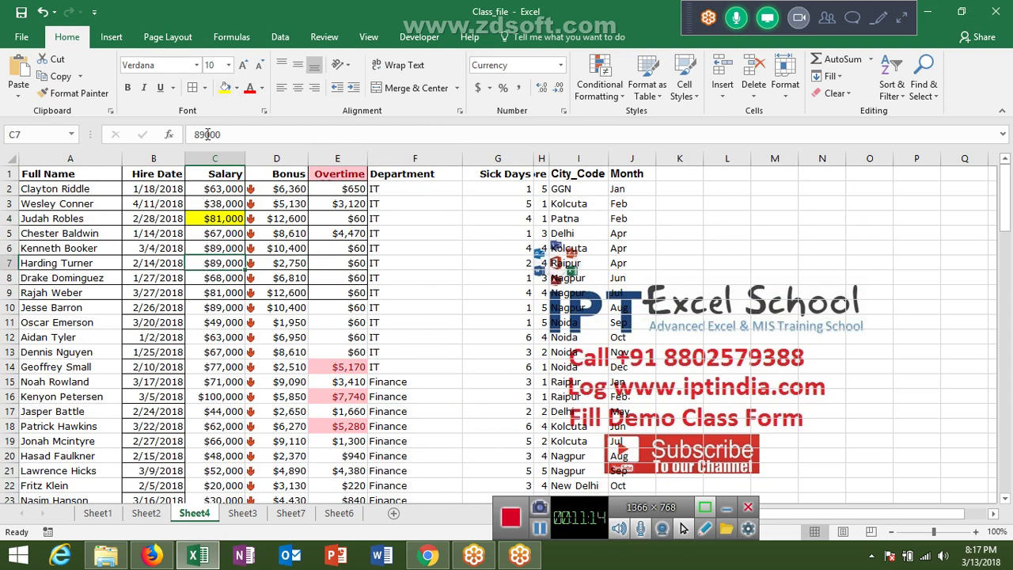
{"action": "left_click", "coordinate": [225, 88]}
{"action": "left_click", "coordinate": [202, 396]}
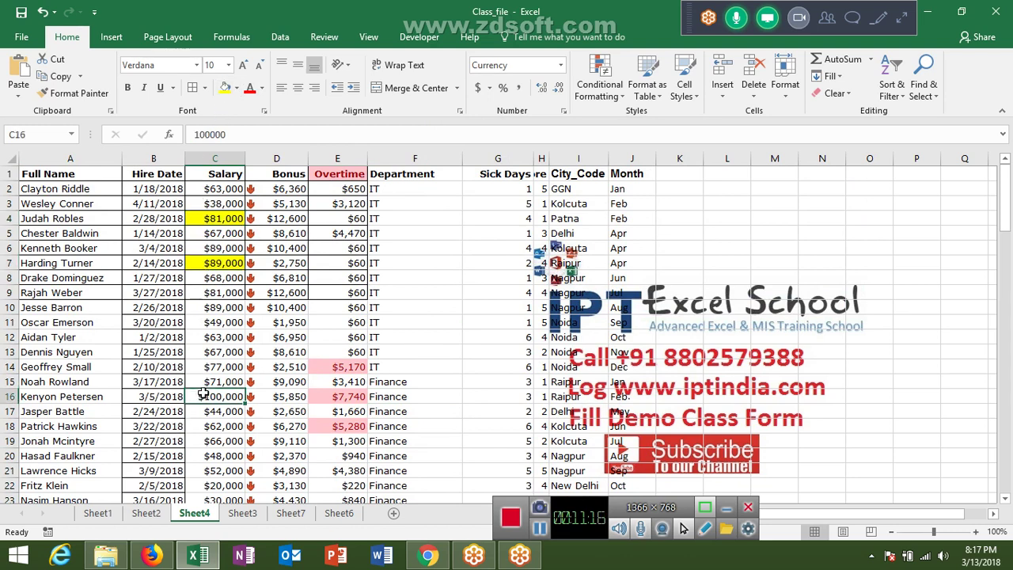
{"action": "left_click", "coordinate": [225, 88]}
{"action": "left_click", "coordinate": [206, 440]}
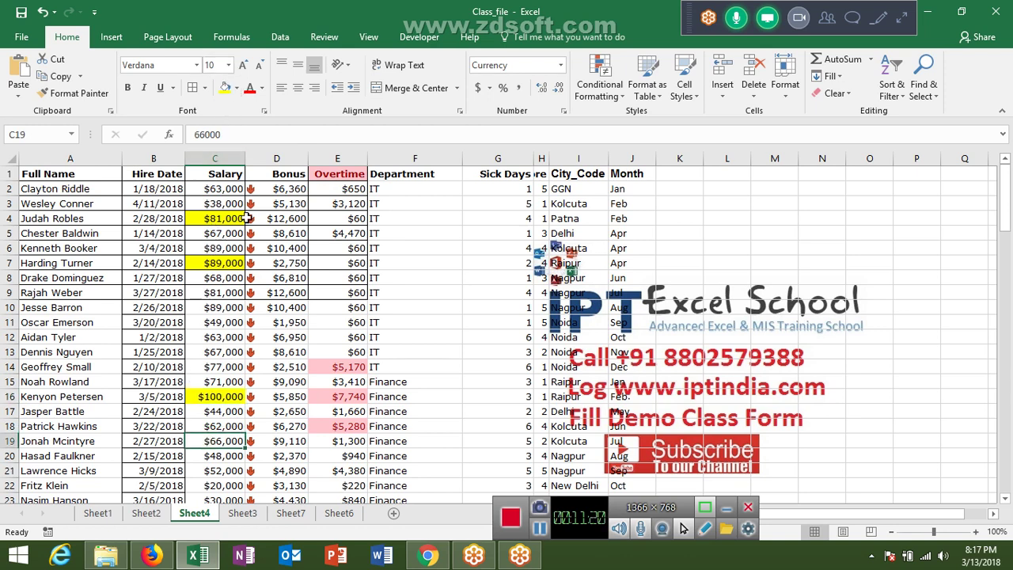
{"action": "left_click", "coordinate": [225, 88]}
{"action": "left_click", "coordinate": [208, 176]}
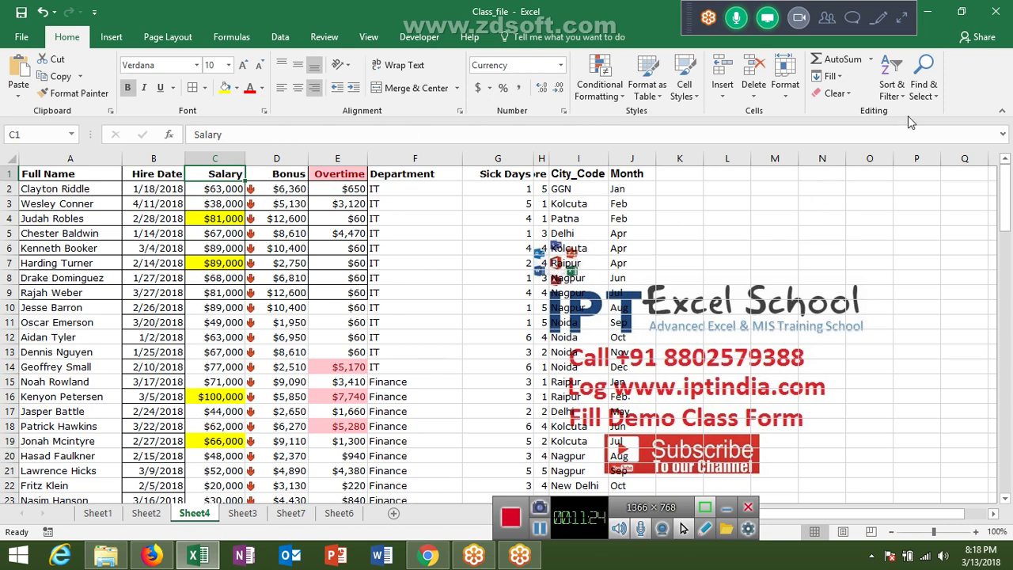
{"action": "left_click", "coordinate": [890, 96]}
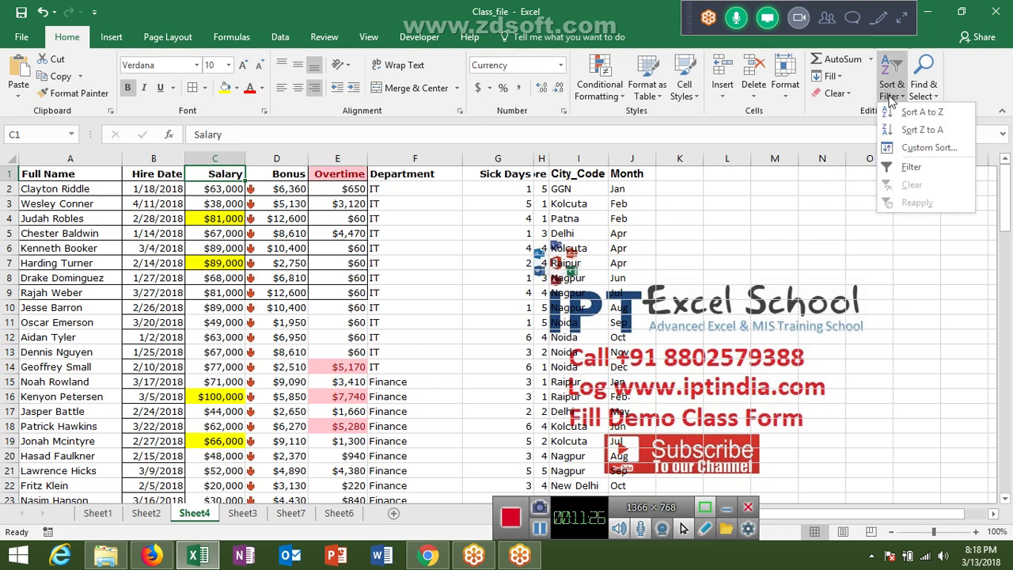
{"action": "left_click", "coordinate": [888, 148]}
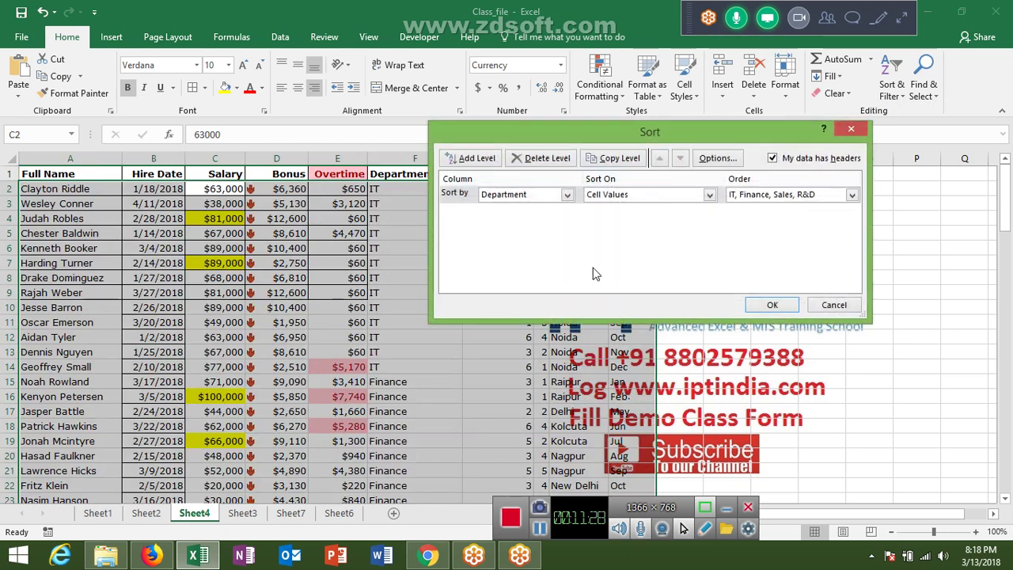
{"action": "left_click", "coordinate": [498, 197]}
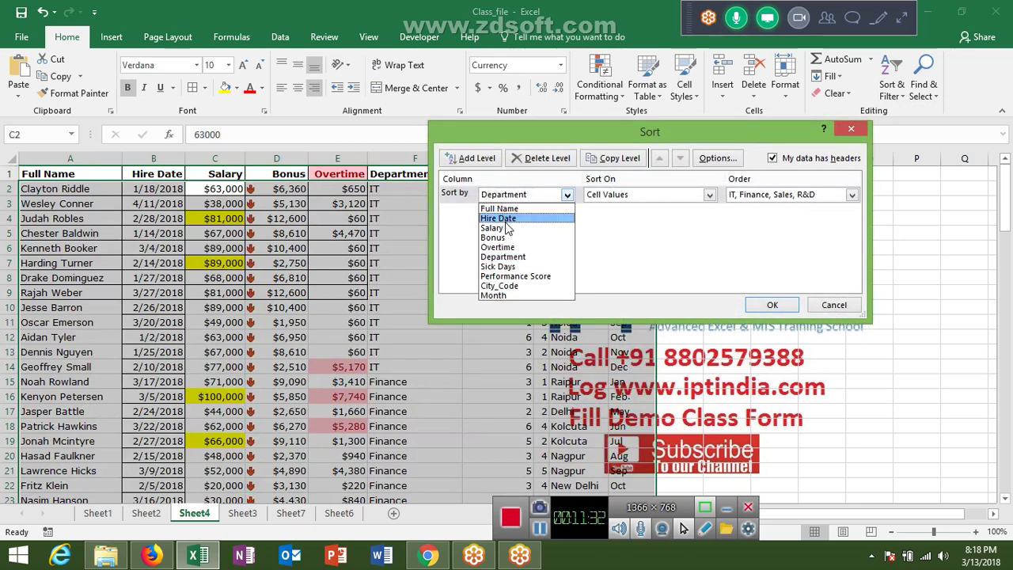
{"action": "left_click", "coordinate": [507, 229]}
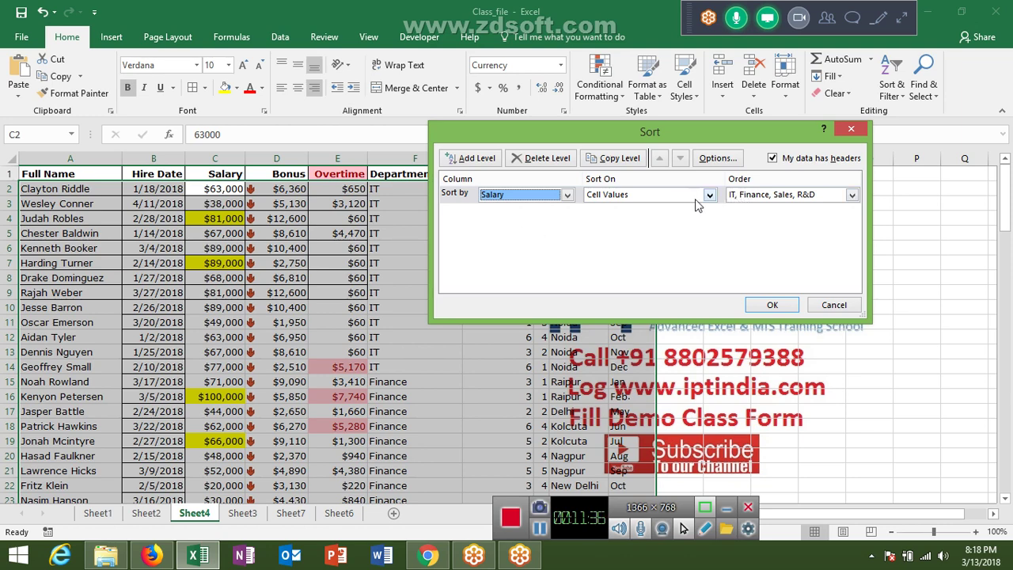
{"action": "left_click", "coordinate": [653, 196]}
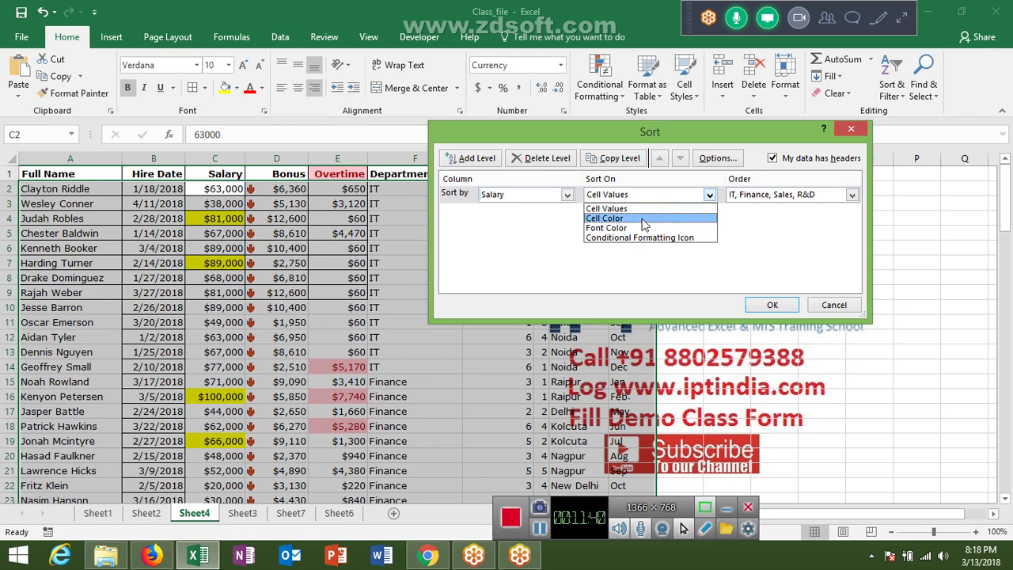
{"action": "left_click", "coordinate": [644, 221]}
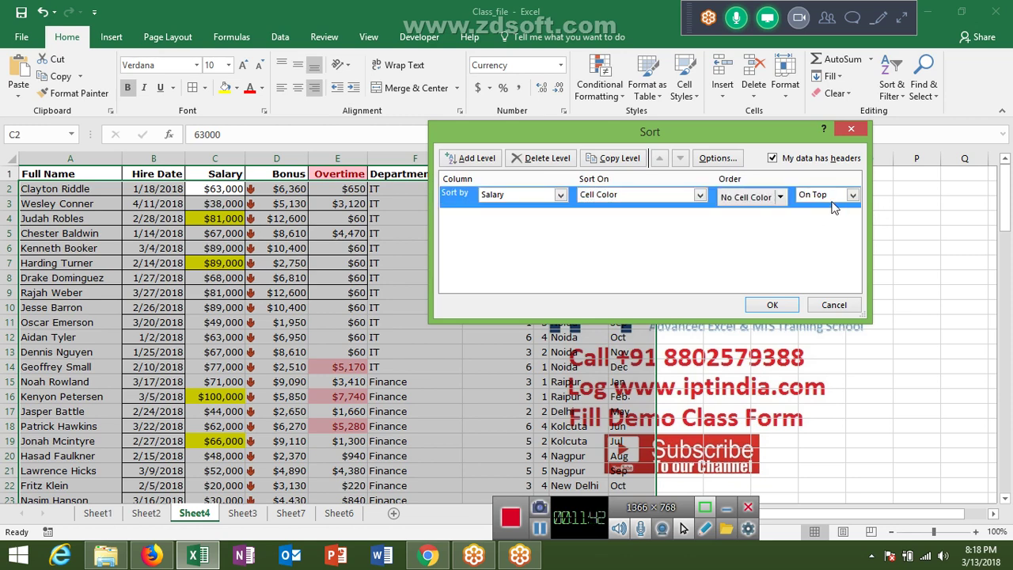
{"action": "left_click", "coordinate": [780, 198]}
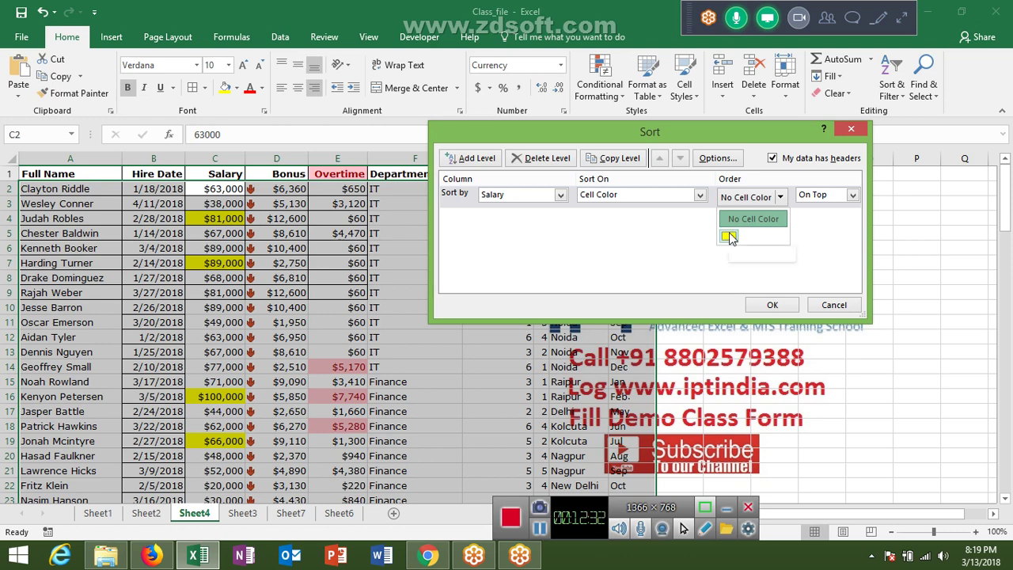
{"action": "left_click", "coordinate": [744, 216]}
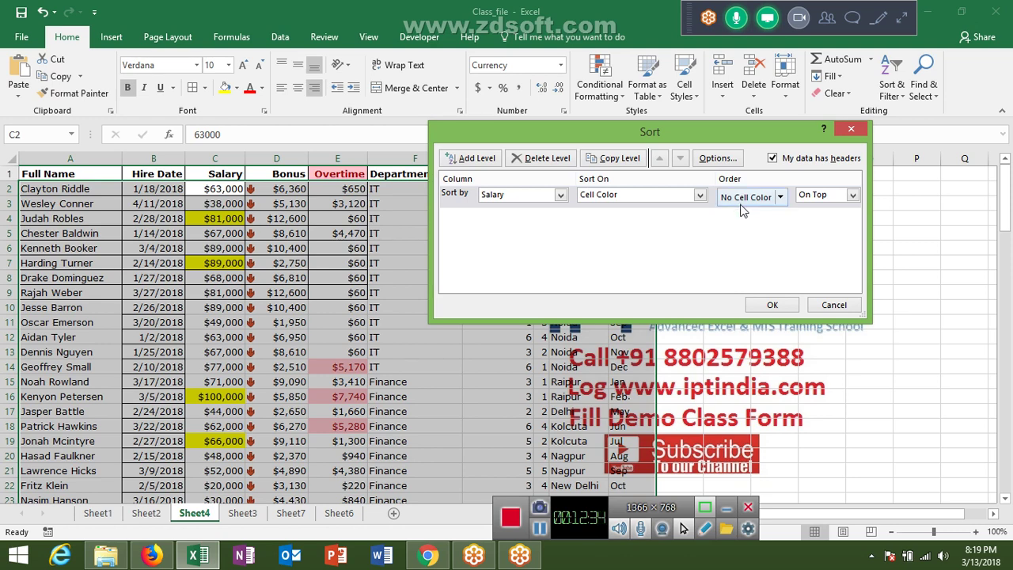
{"action": "key", "text": "Escape"}
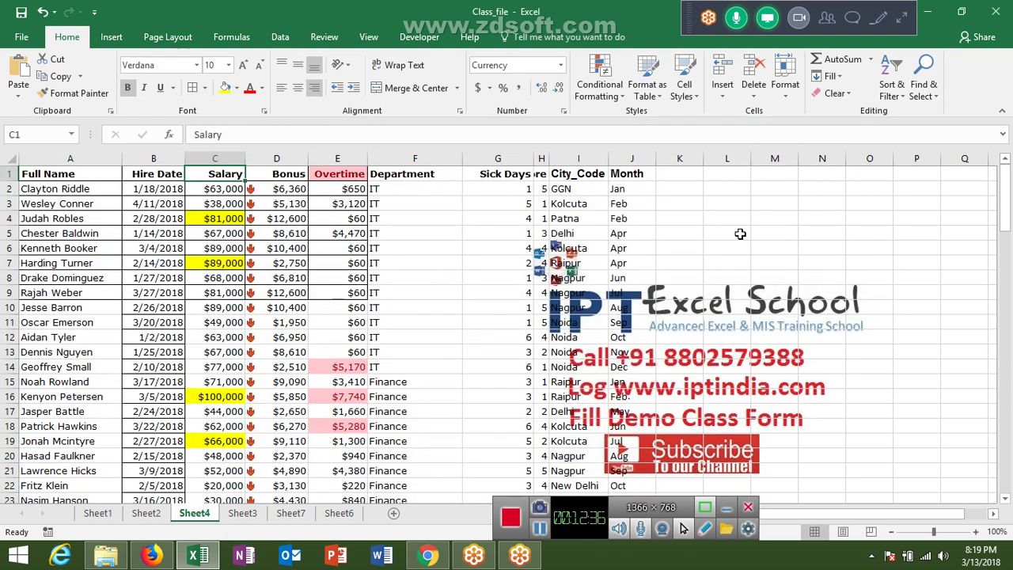
Custom-sort the table by Salary cell colour, with yellow-filled cells on top.
{"action": "left_click", "coordinate": [374, 203]}
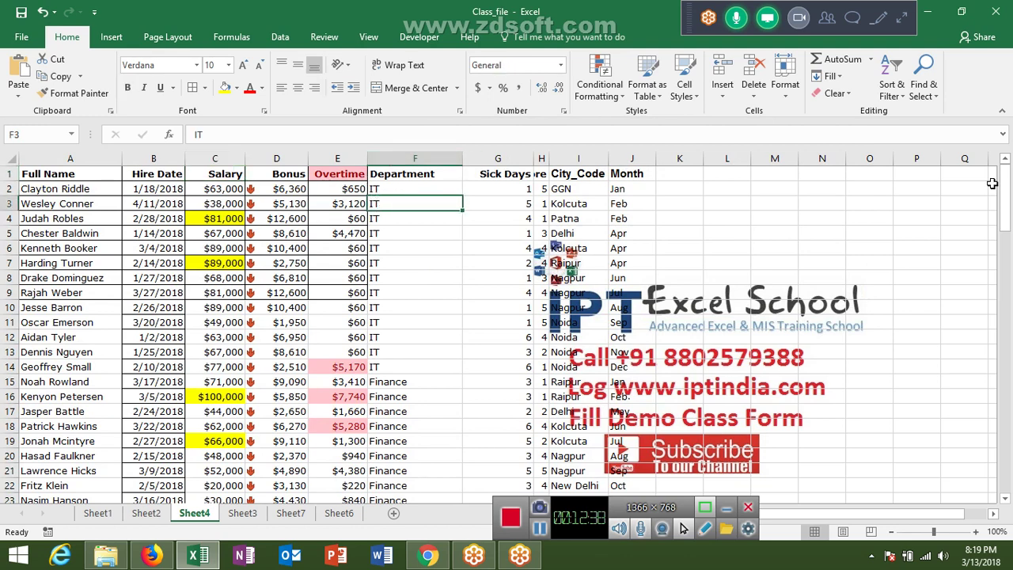
{"action": "left_click", "coordinate": [893, 79]}
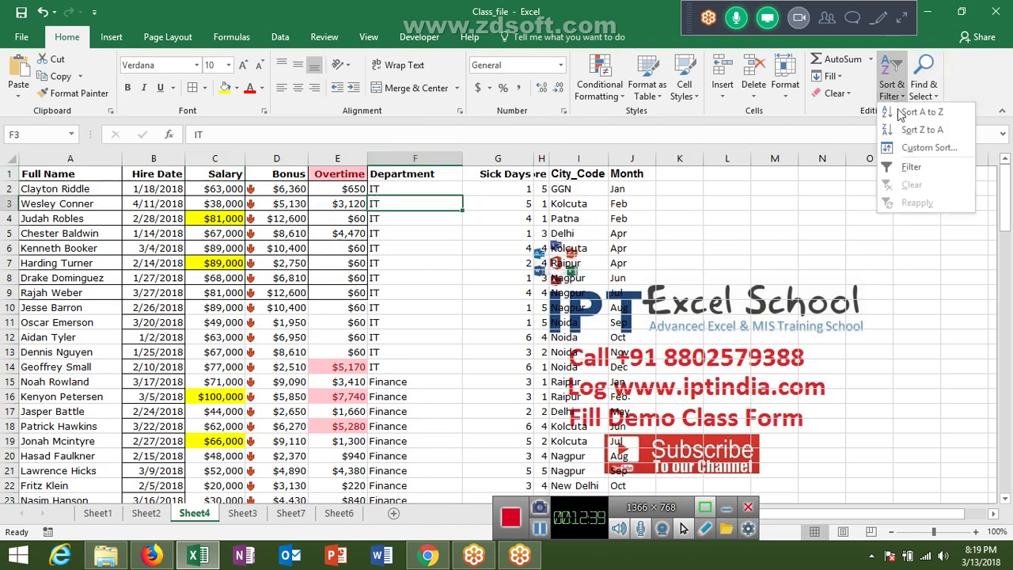
{"action": "left_click", "coordinate": [906, 148]}
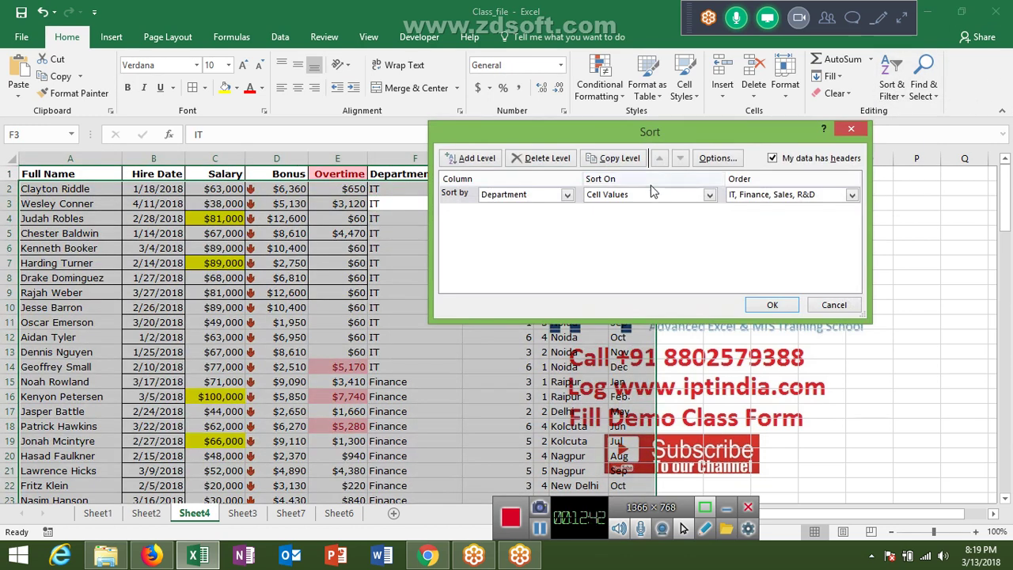
{"action": "left_click", "coordinate": [521, 195]}
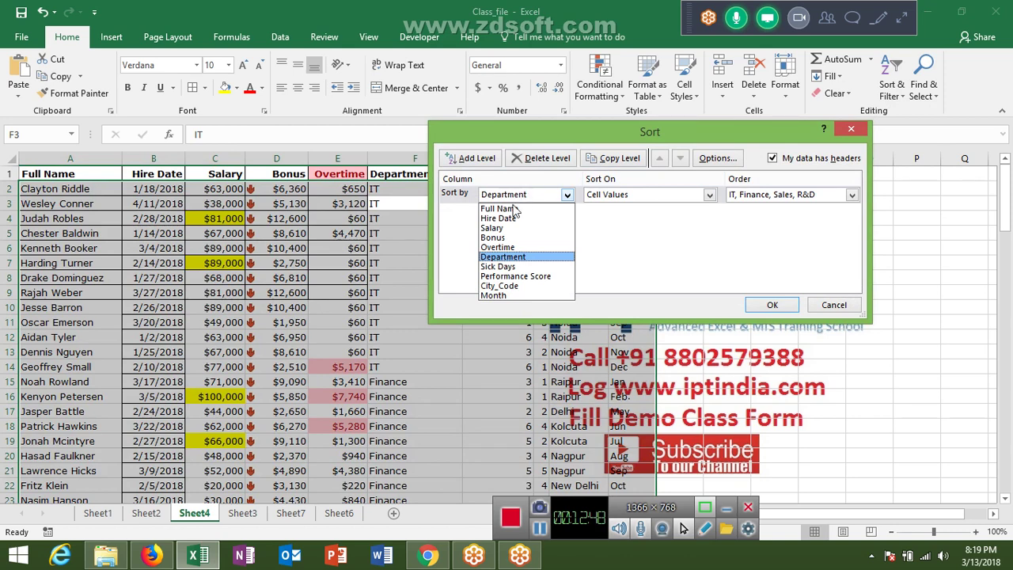
{"action": "left_click", "coordinate": [507, 228]}
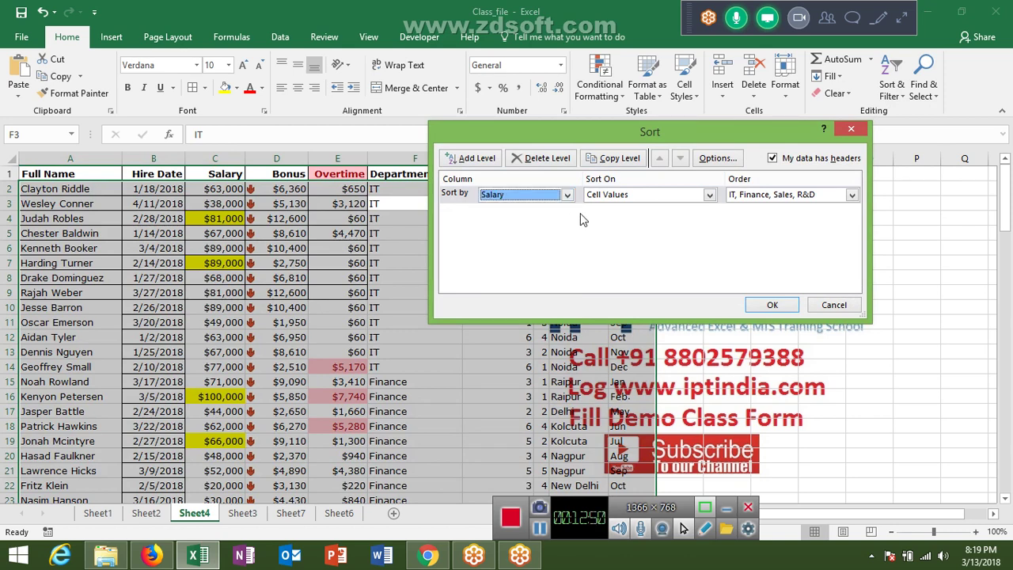
{"action": "left_click", "coordinate": [606, 197]}
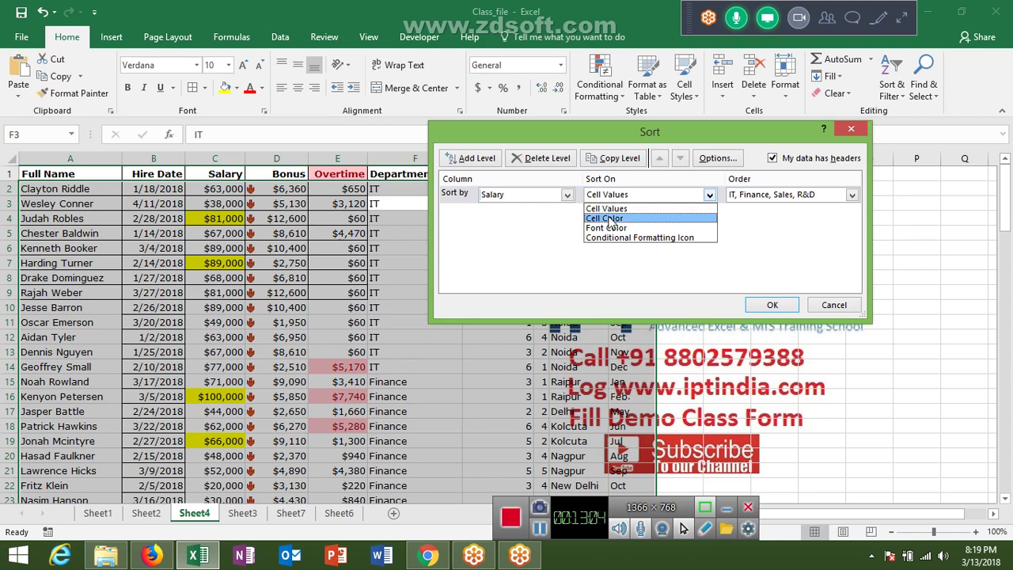
{"action": "left_click", "coordinate": [606, 219]}
{"action": "left_click", "coordinate": [781, 198]}
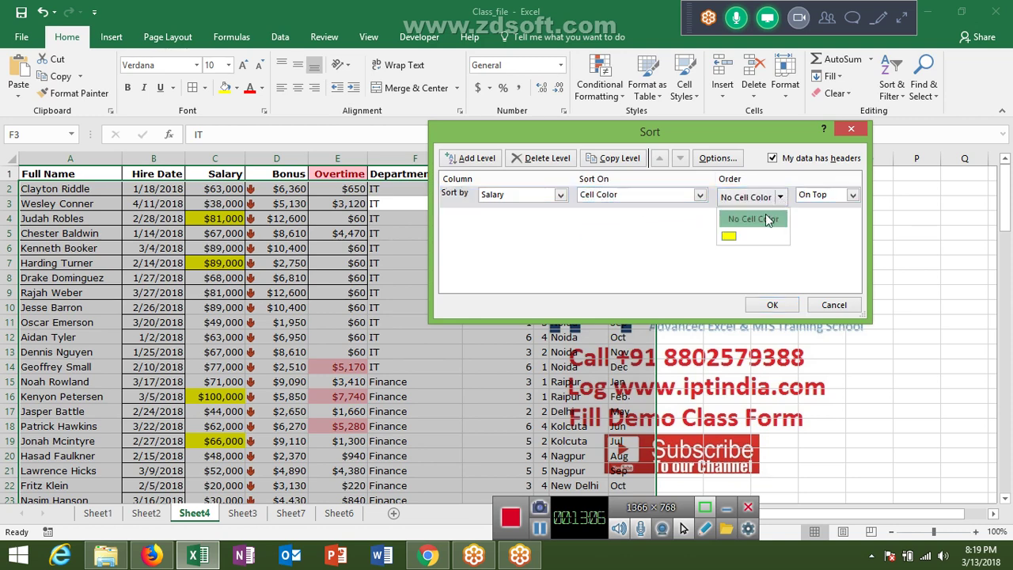
{"action": "left_click", "coordinate": [735, 236]}
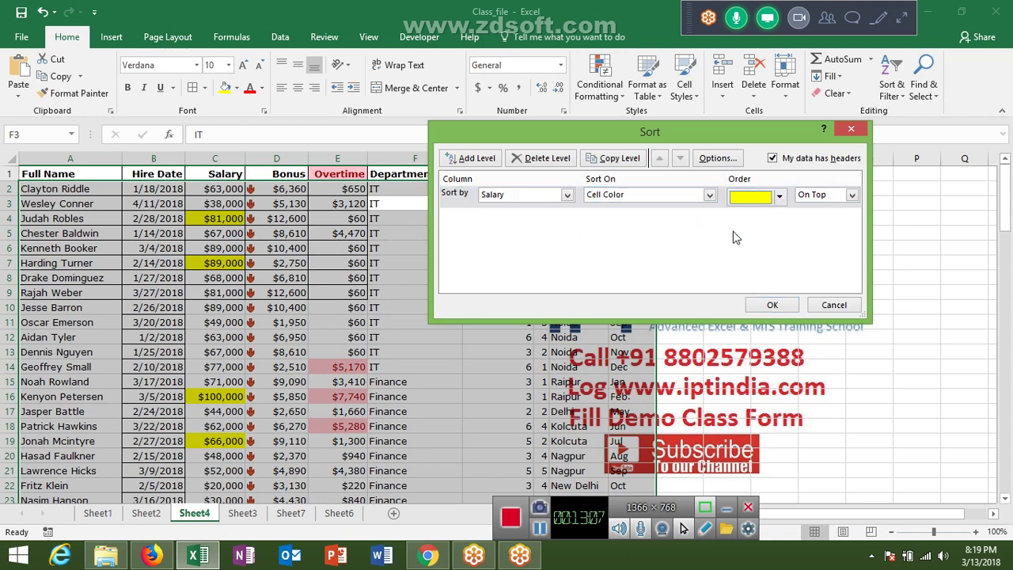
{"action": "left_click", "coordinate": [802, 199]}
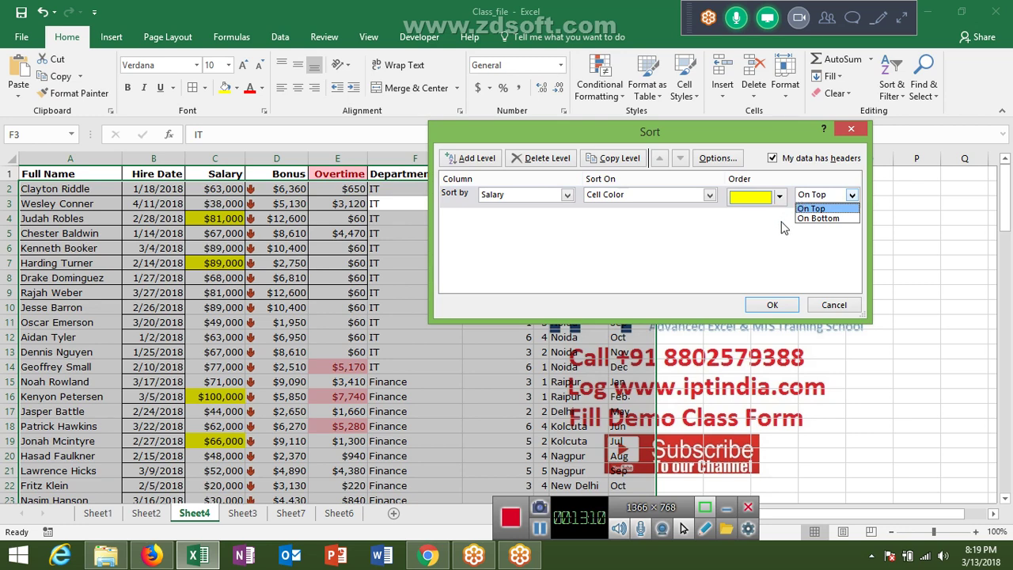
{"action": "left_click", "coordinate": [801, 209]}
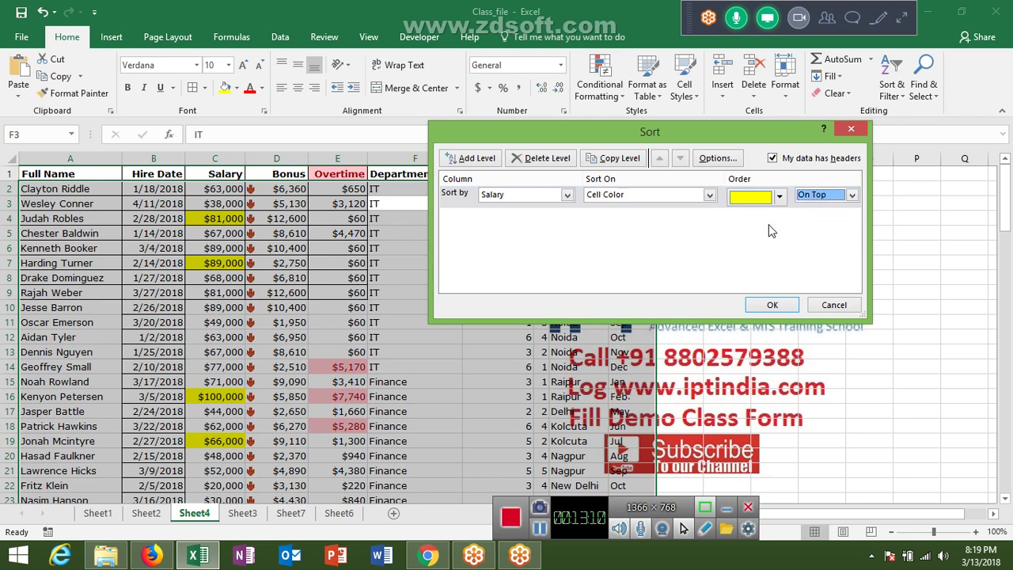
{"action": "left_click", "coordinate": [784, 304]}
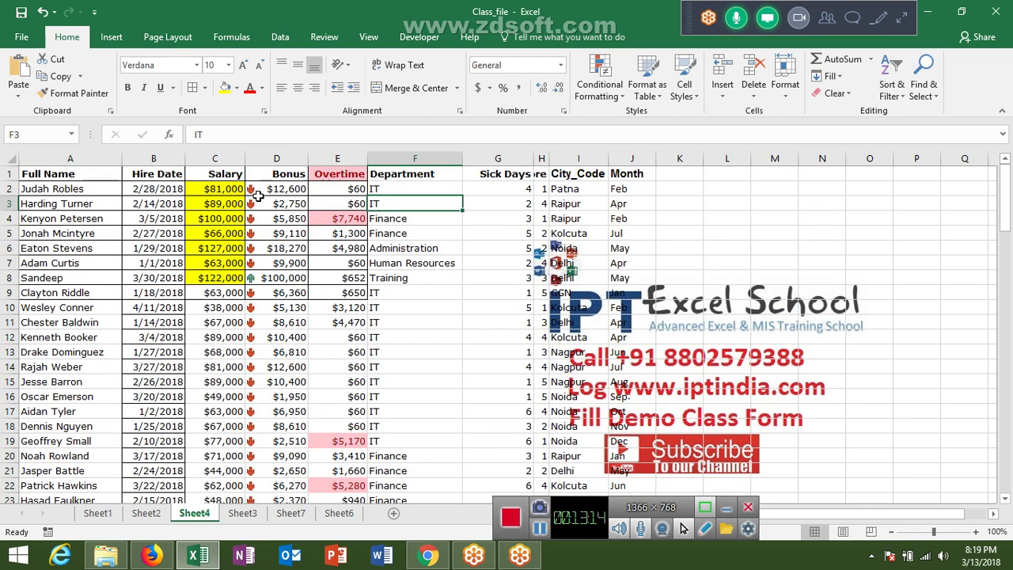
{"action": "left_click_drag", "start_coordinate": [229, 188], "coordinate": [231, 274]}
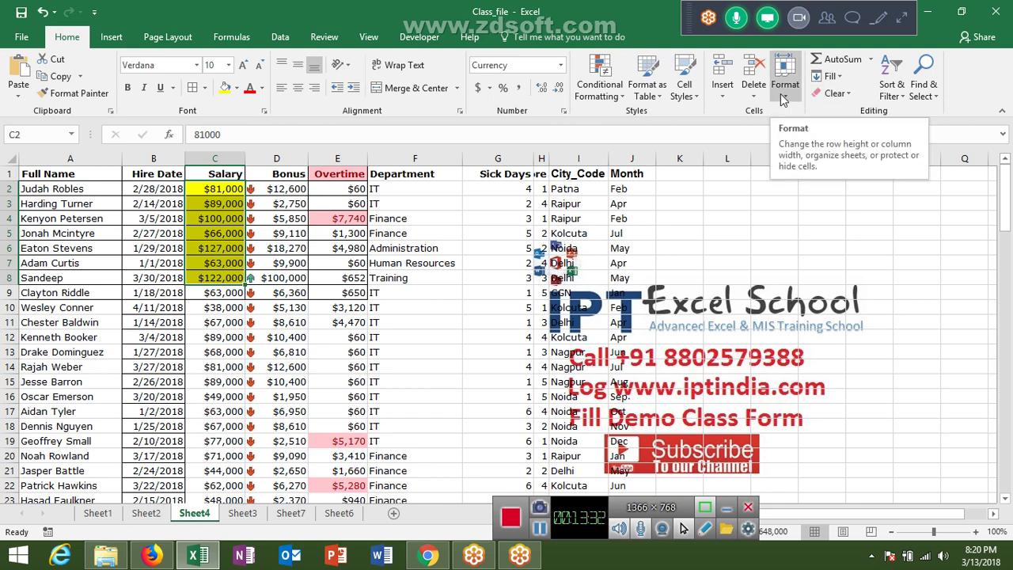
{"action": "left_click", "coordinate": [902, 101]}
{"action": "left_click", "coordinate": [939, 147]}
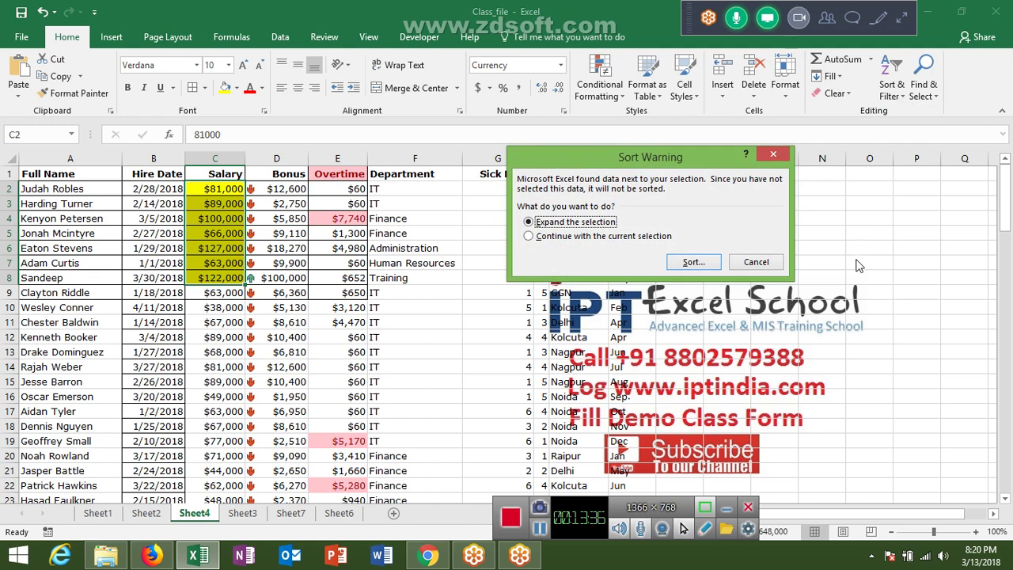
{"action": "left_click", "coordinate": [774, 268]}
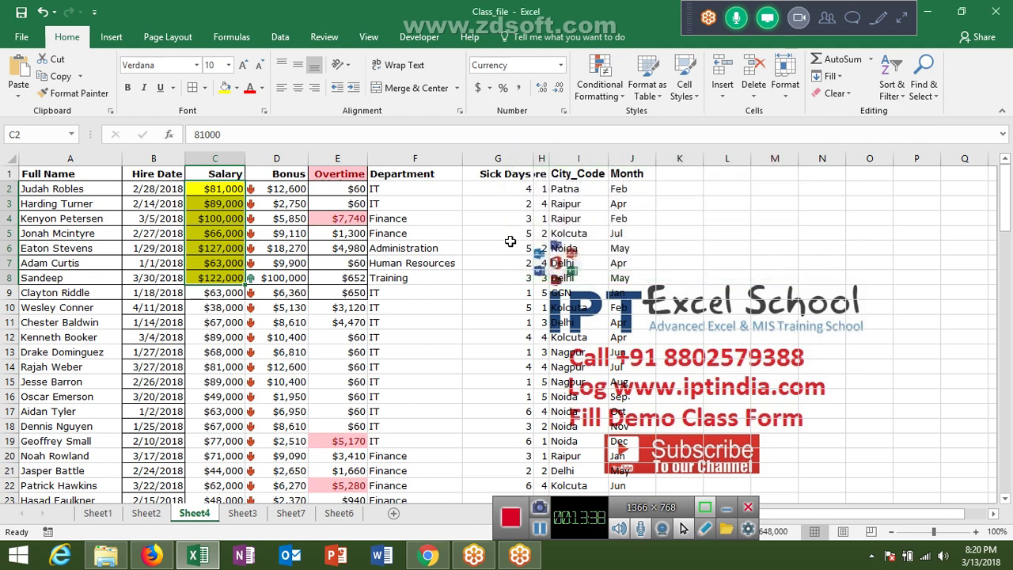
{"action": "left_click", "coordinate": [270, 187]}
{"action": "left_click", "coordinate": [270, 187]}
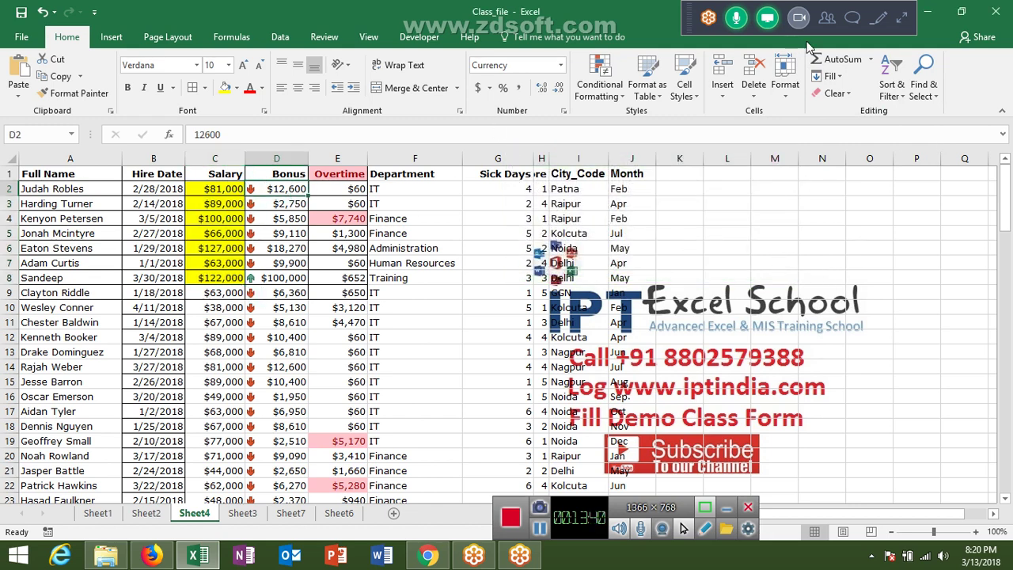
In Custom Sort, set a level on the Overtime column sorted by conditional formatting icon.
{"action": "left_click", "coordinate": [891, 89]}
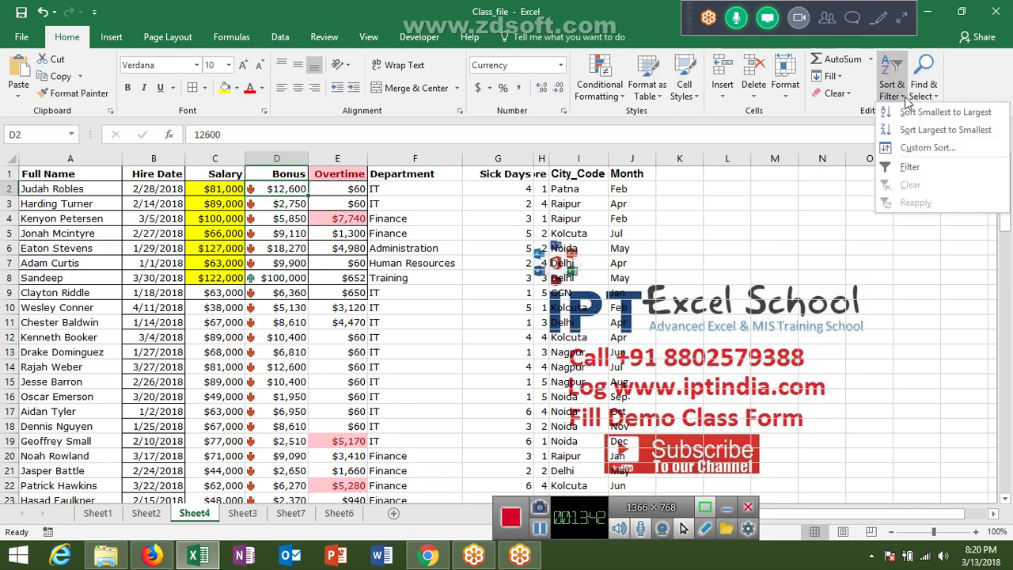
{"action": "left_click", "coordinate": [927, 148]}
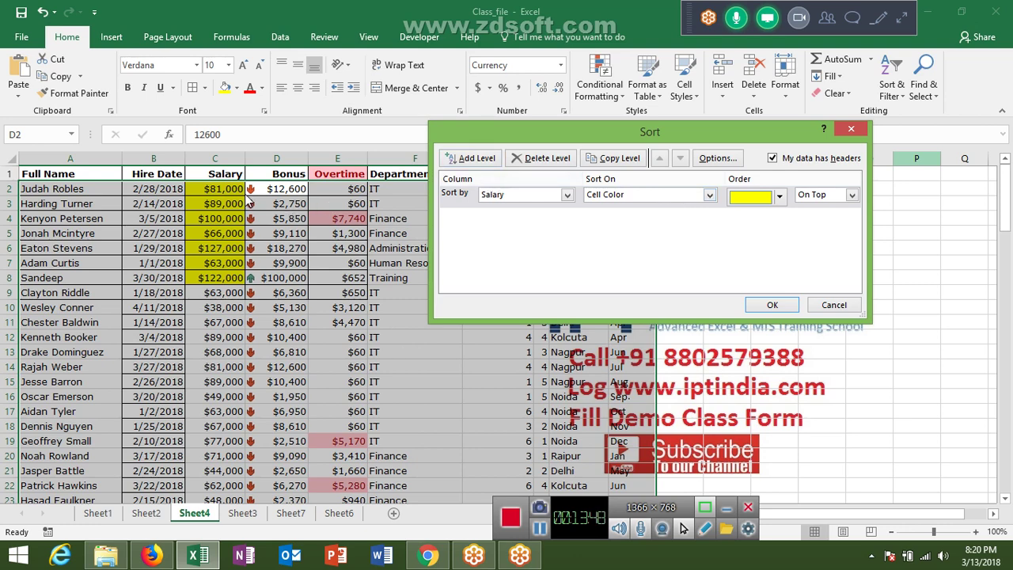
{"action": "left_click", "coordinate": [497, 198]}
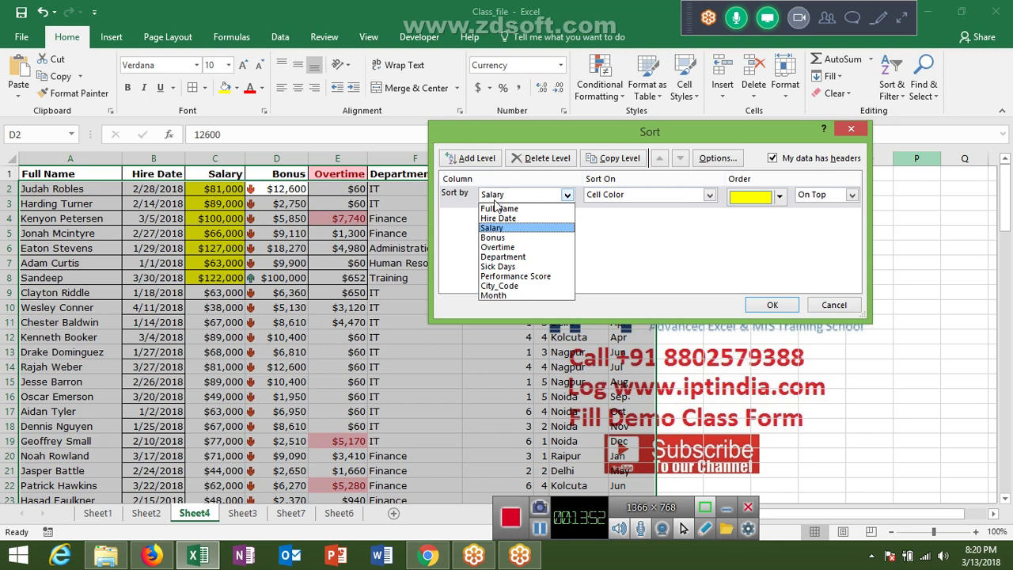
{"action": "left_click", "coordinate": [500, 247]}
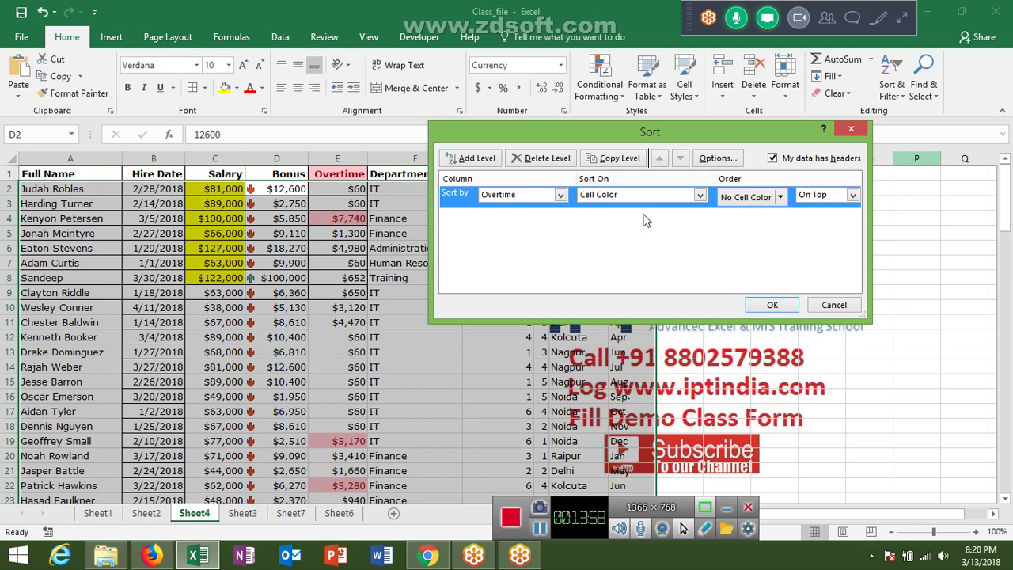
{"action": "left_click", "coordinate": [648, 190]}
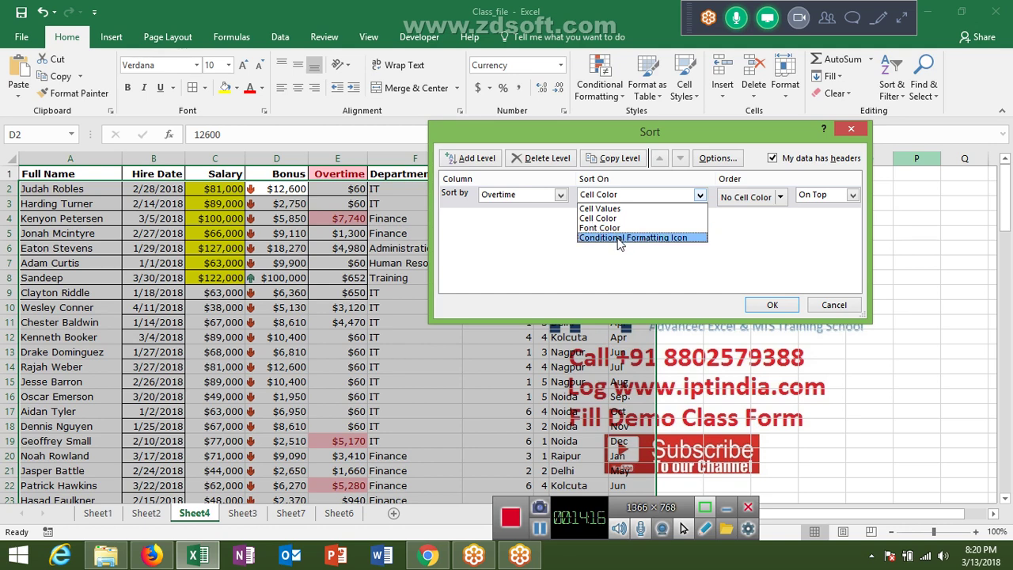
{"action": "left_click", "coordinate": [620, 238]}
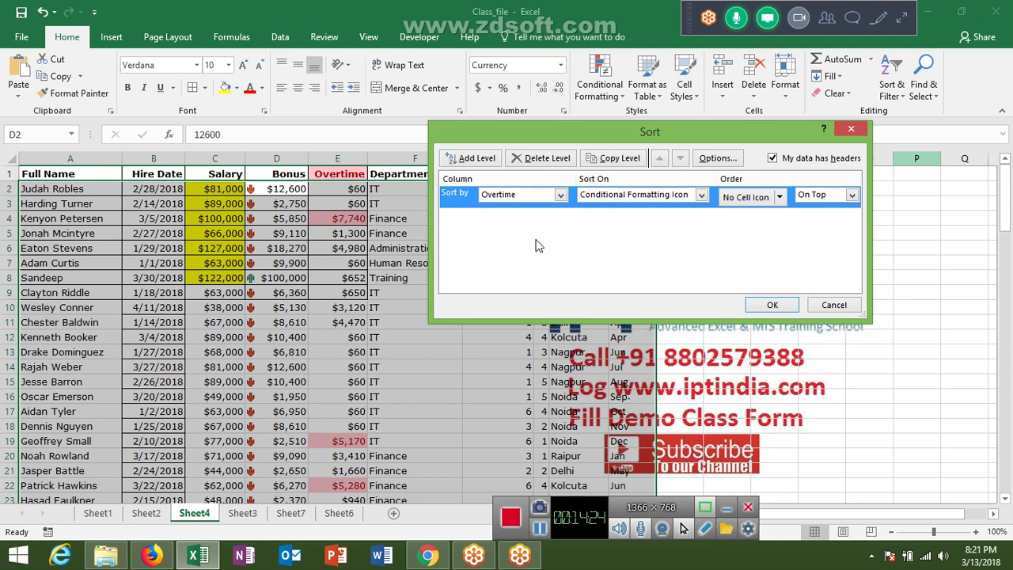
{"action": "left_click", "coordinate": [779, 197]}
{"action": "left_click", "coordinate": [779, 197]}
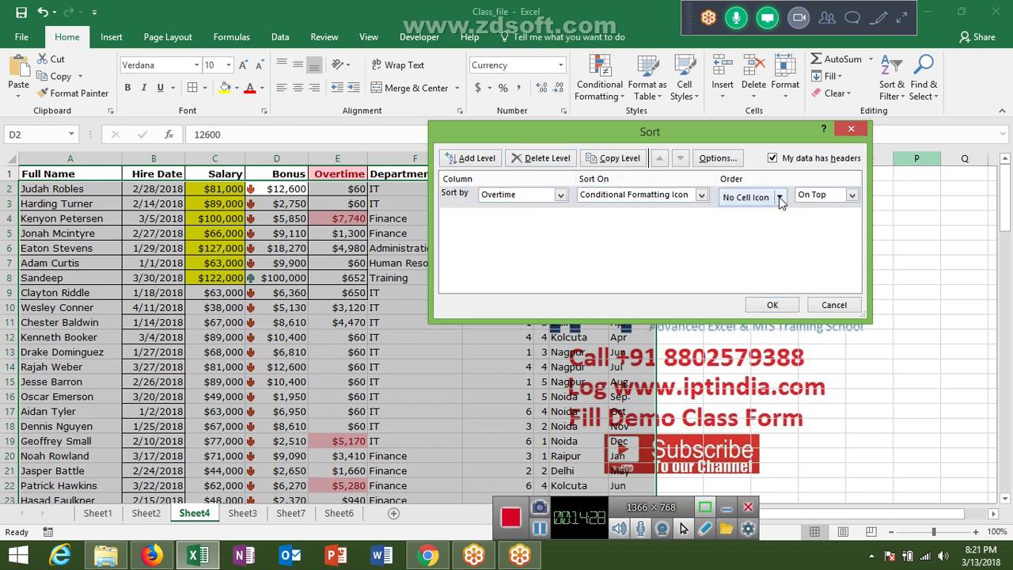
{"action": "left_click", "coordinate": [779, 197]}
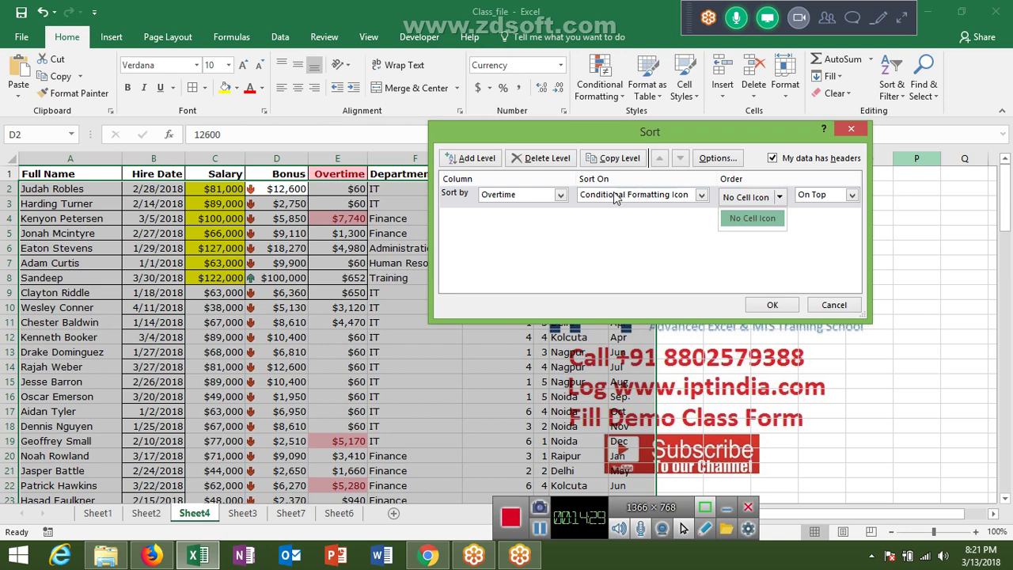
Change the sort column to Bonus with the green up arrow On Top, and apply.
{"action": "left_click", "coordinate": [533, 193]}
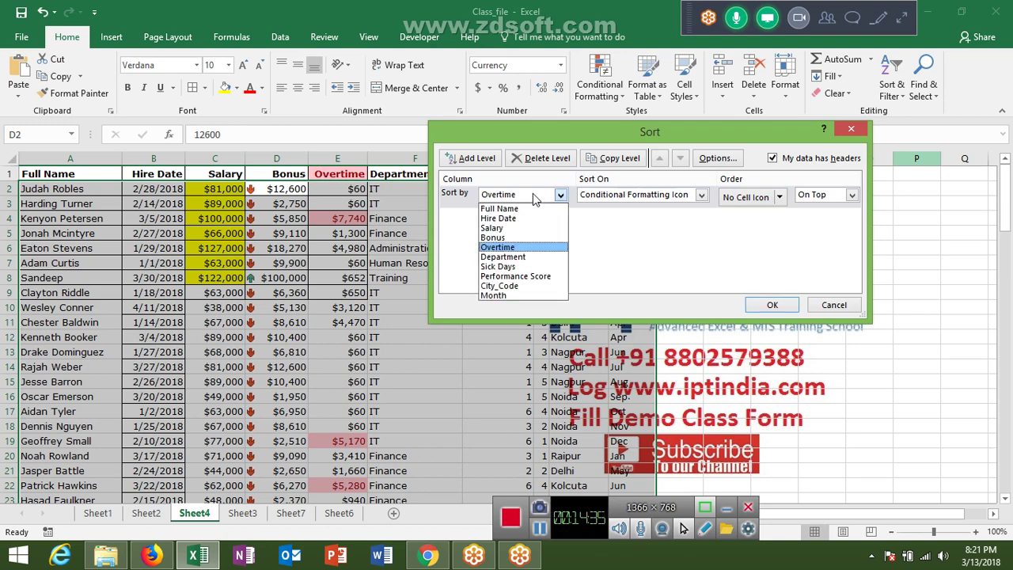
{"action": "left_click", "coordinate": [542, 237]}
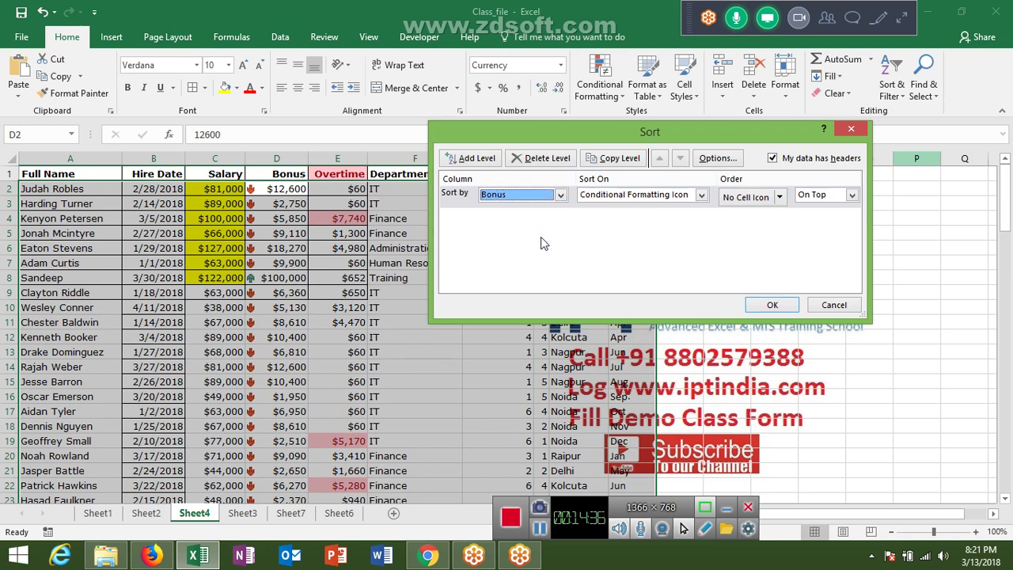
{"action": "left_click", "coordinate": [777, 202]}
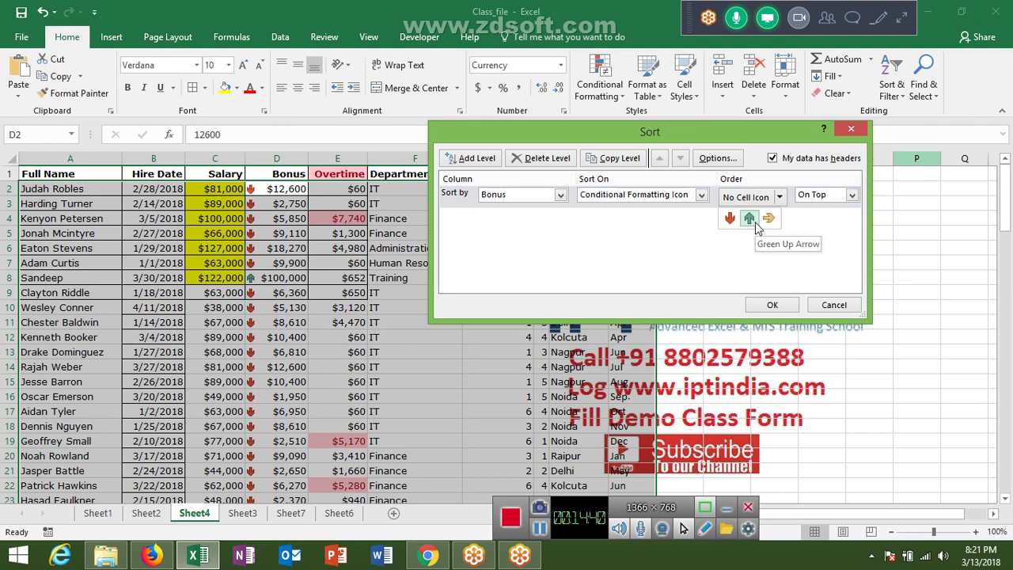
{"action": "left_click", "coordinate": [749, 220]}
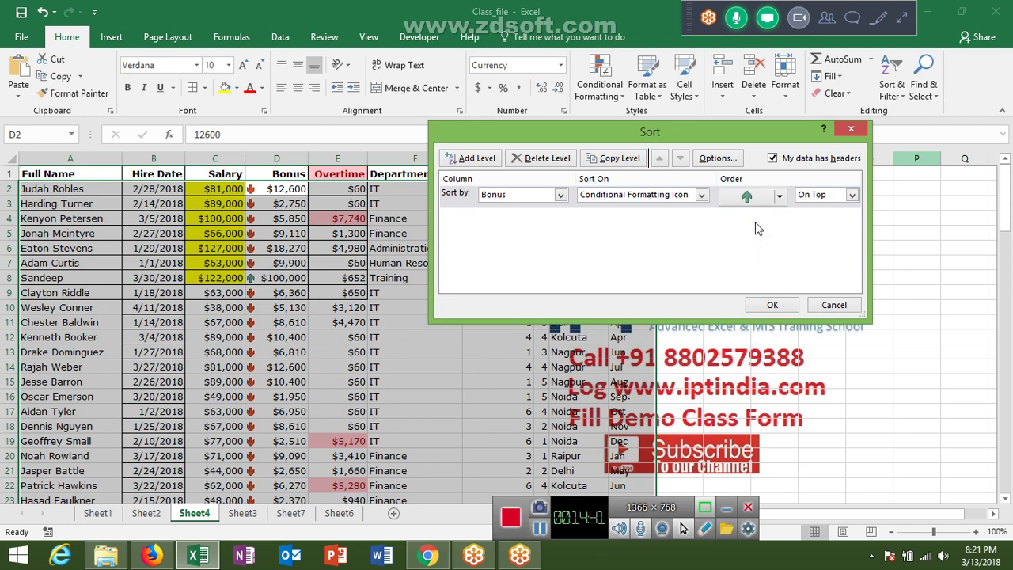
{"action": "left_click", "coordinate": [789, 309]}
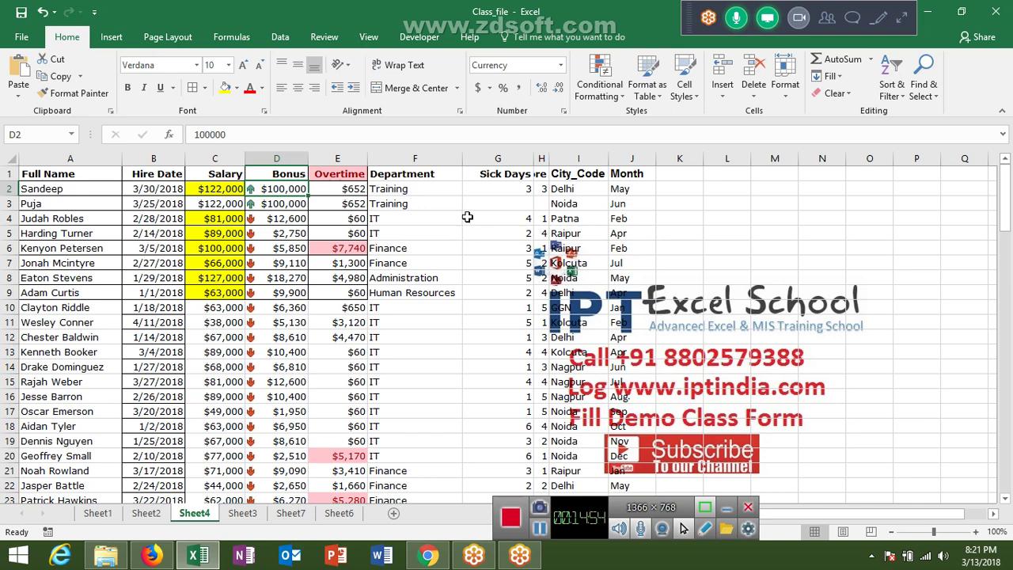
{"action": "left_click", "coordinate": [838, 76]}
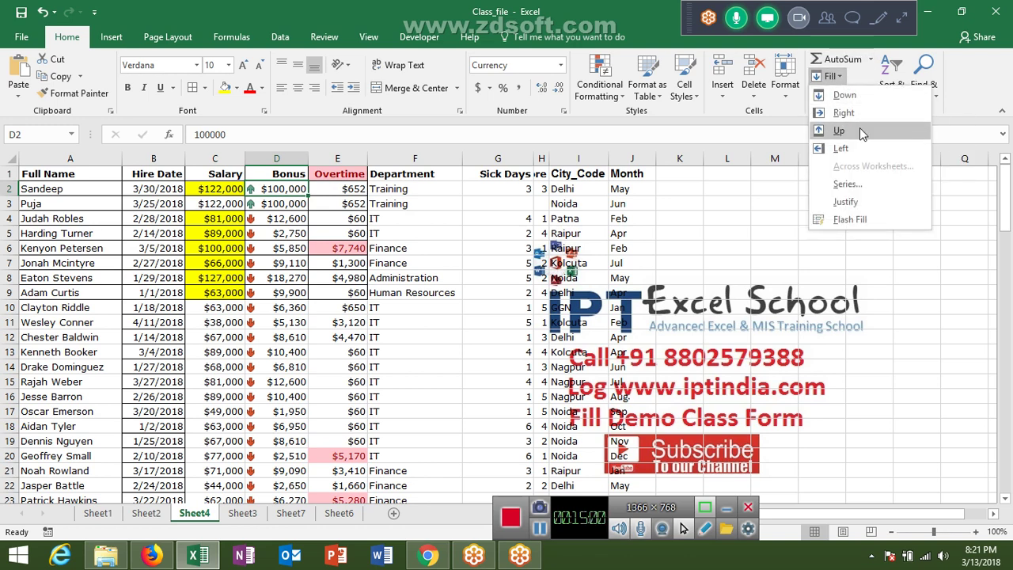
{"action": "left_click", "coordinate": [871, 82]}
{"action": "left_click", "coordinate": [891, 85]}
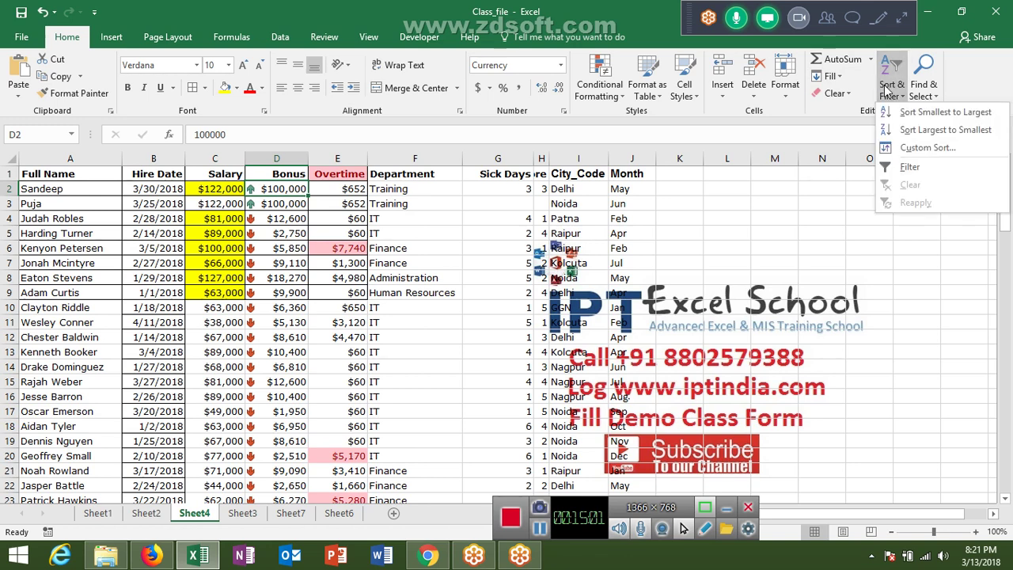
{"action": "left_click", "coordinate": [921, 150]}
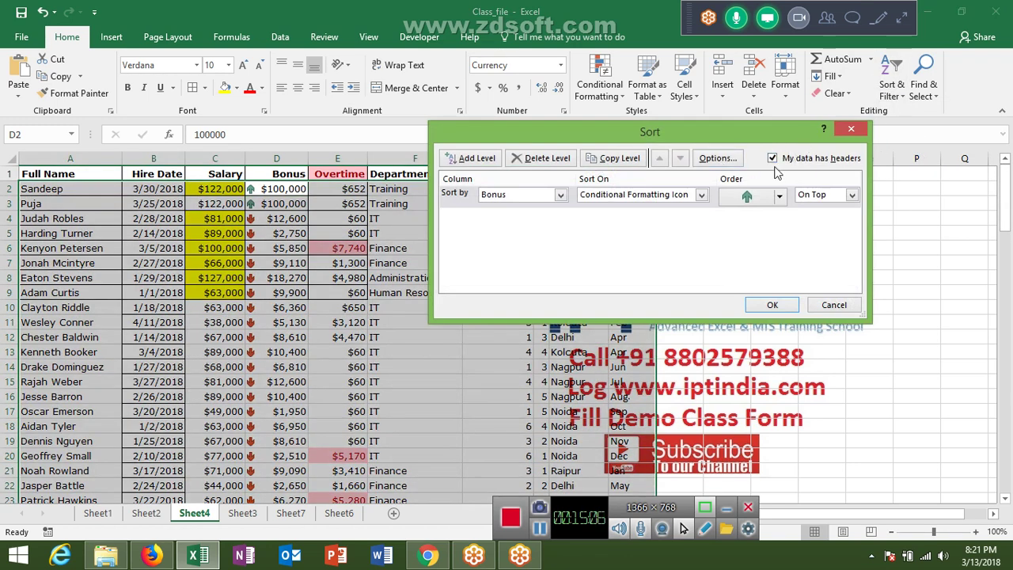
{"action": "left_click", "coordinate": [773, 158]}
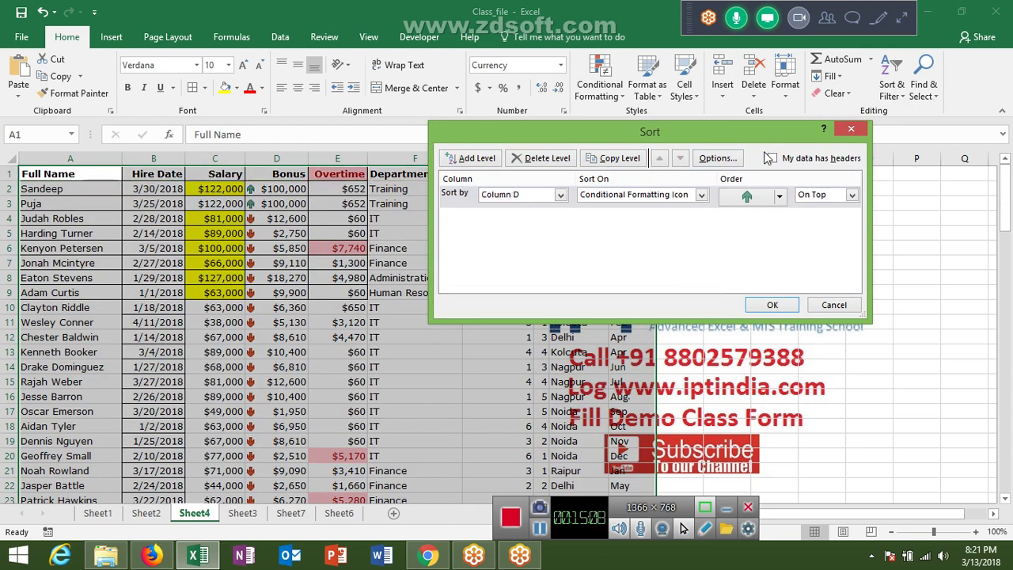
{"action": "left_click", "coordinate": [560, 195]}
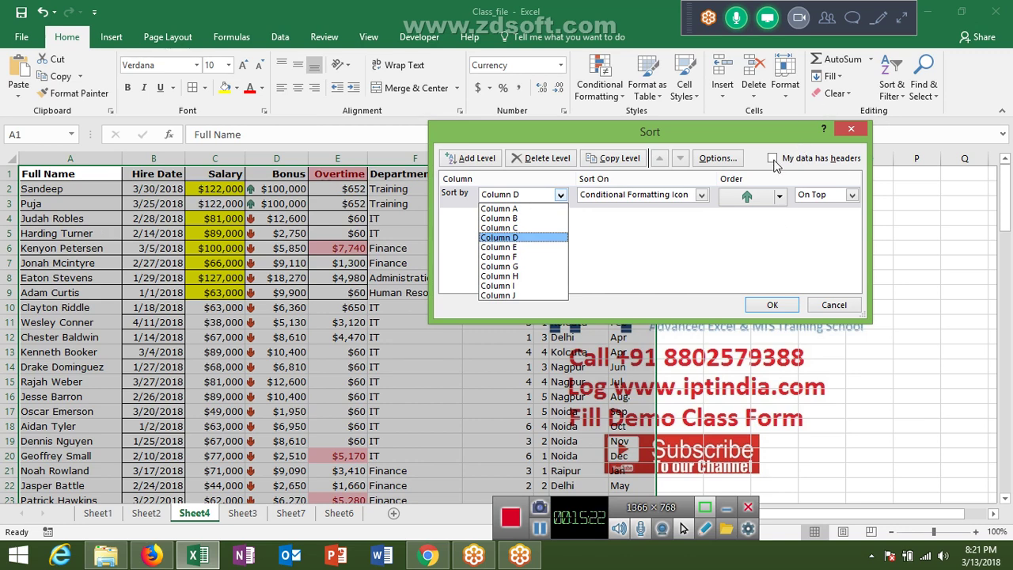
{"action": "left_click", "coordinate": [778, 170]}
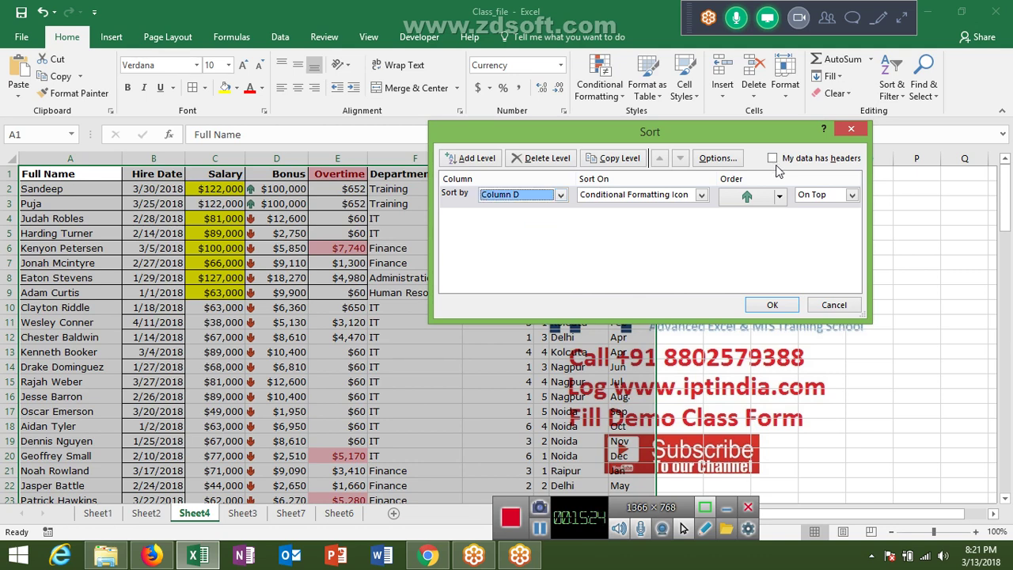
{"action": "left_click", "coordinate": [773, 158]}
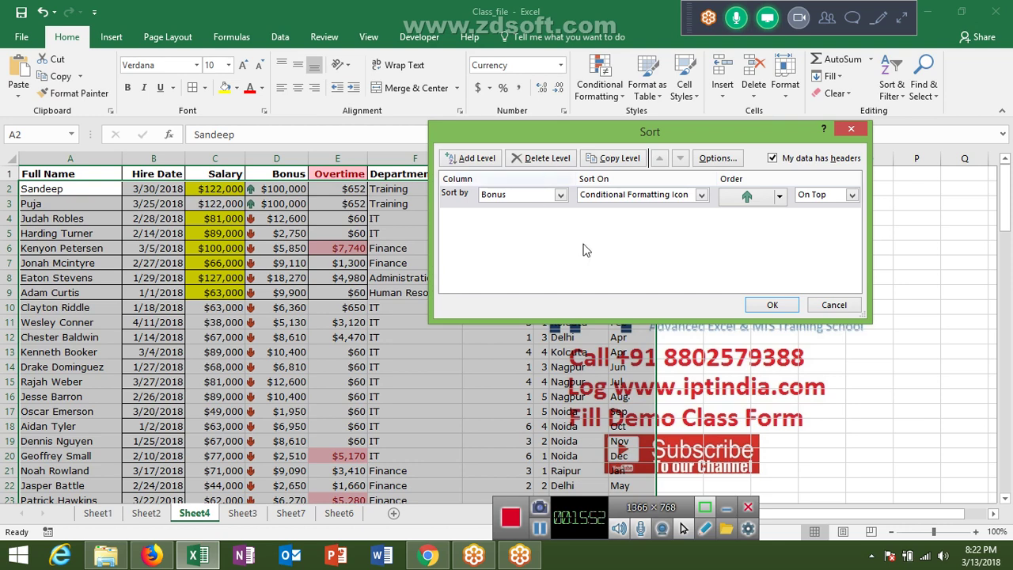
{"action": "key", "text": "Return"}
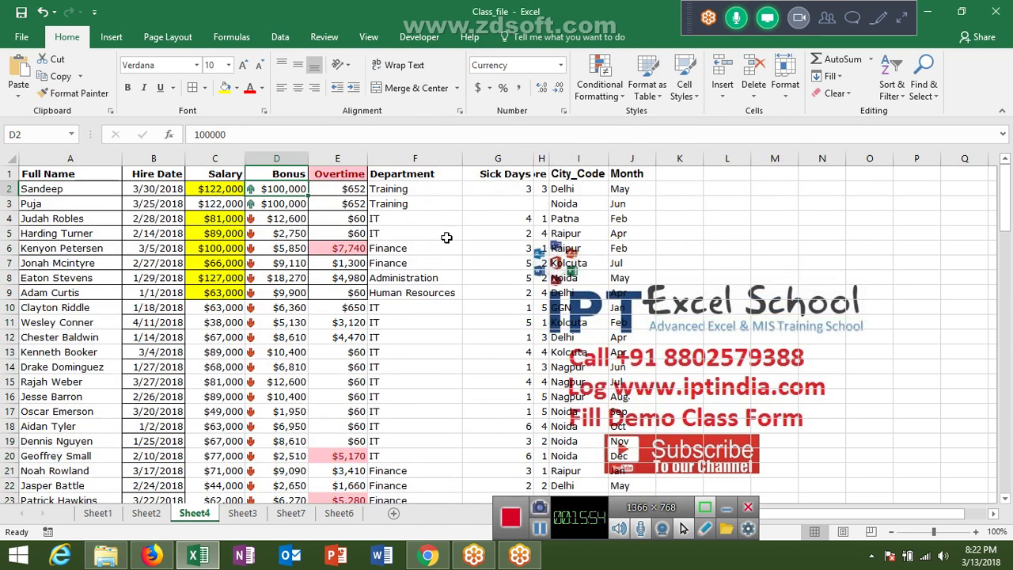
From header cell F1, sort the employee table A to Z by Department.
{"action": "left_click", "coordinate": [448, 236]}
{"action": "scroll", "coordinate": [456, 261], "scroll_direction": "down", "scroll_amount": 5}
{"action": "scroll", "coordinate": [459, 261], "scroll_direction": "up", "scroll_amount": 5}
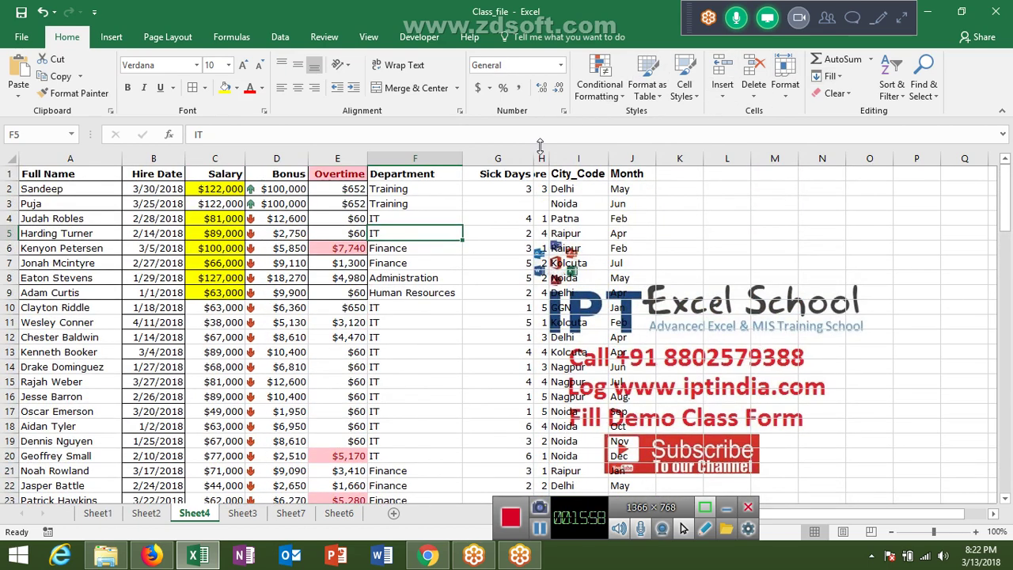
{"action": "left_click", "coordinate": [448, 172]}
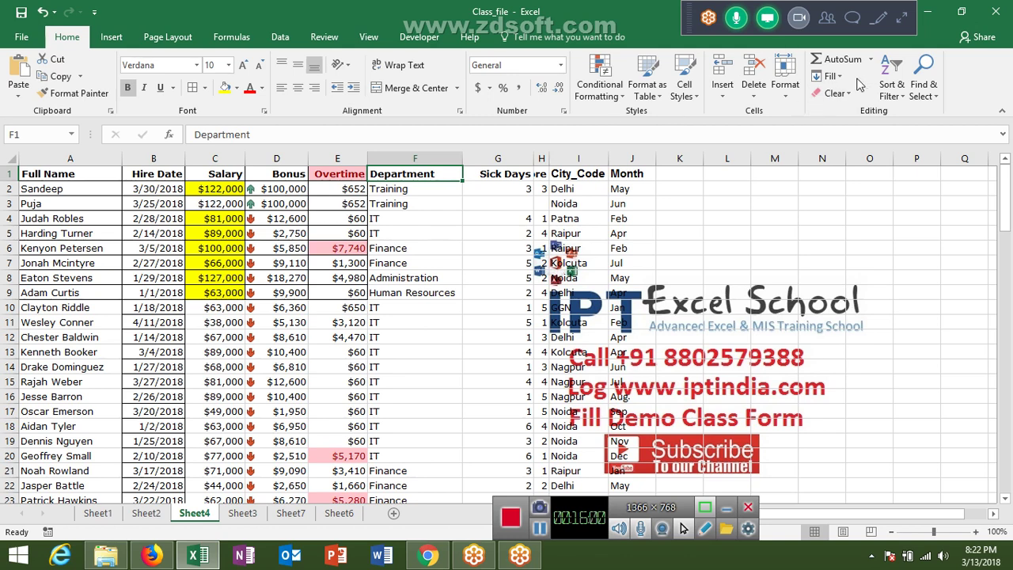
{"action": "left_click", "coordinate": [885, 93]}
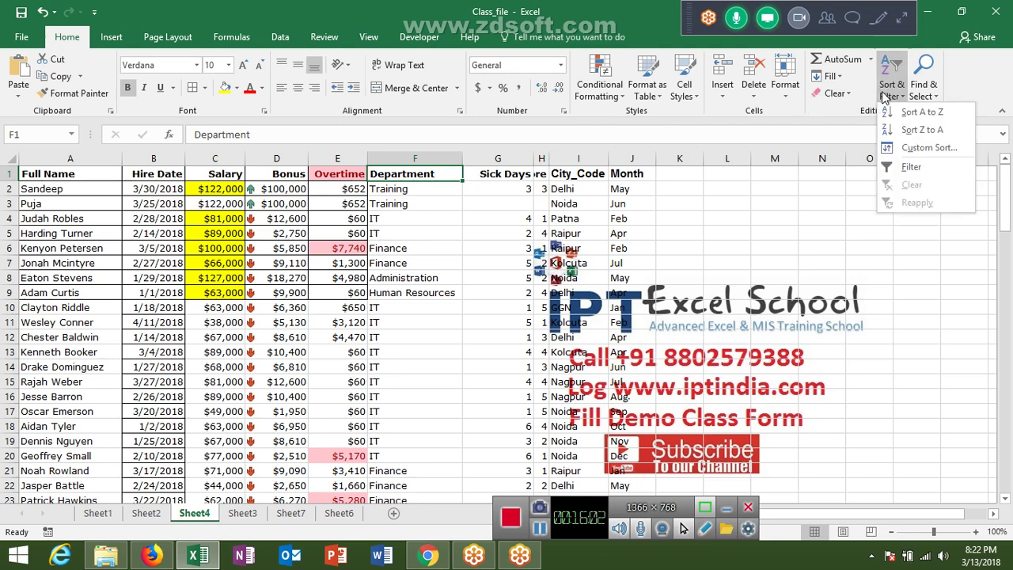
{"action": "left_click", "coordinate": [502, 191]}
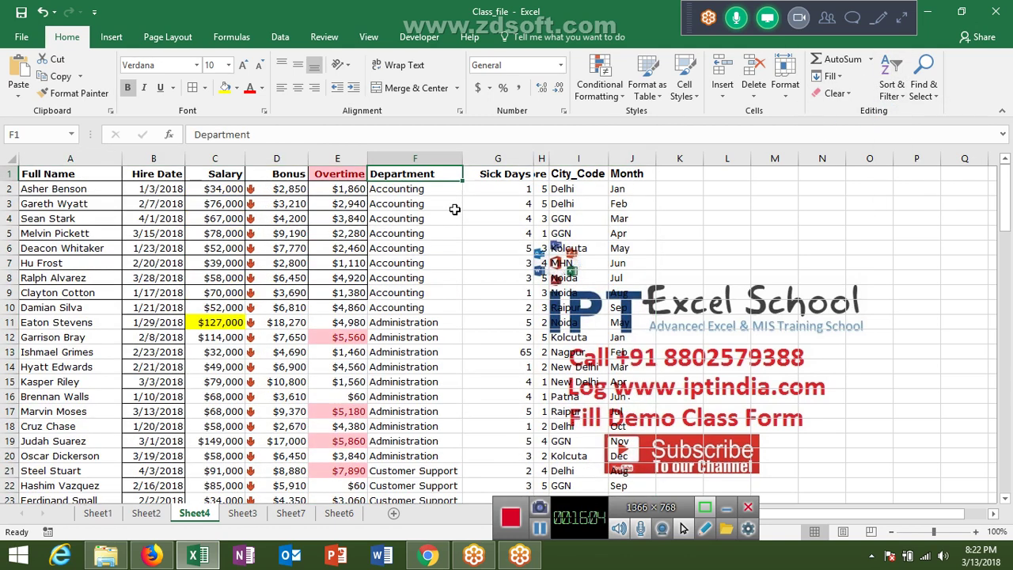
Navigate down column F to the IT entries near the bottom of the Department data.
{"action": "key", "text": "End"}
{"action": "key", "text": "Down"}
{"action": "key", "text": "ctrl+Up"}
{"action": "key", "text": "ctrl+Up"}
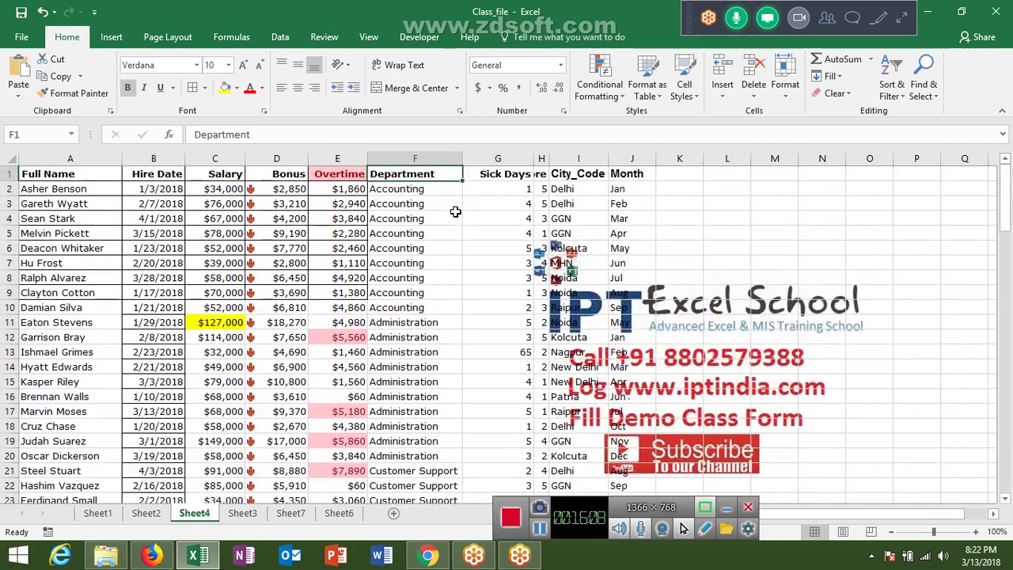
{"action": "key", "text": "ctrl+Down"}
{"action": "key", "text": "ctrl+Up"}
{"action": "key", "text": "ctrl+Up"}
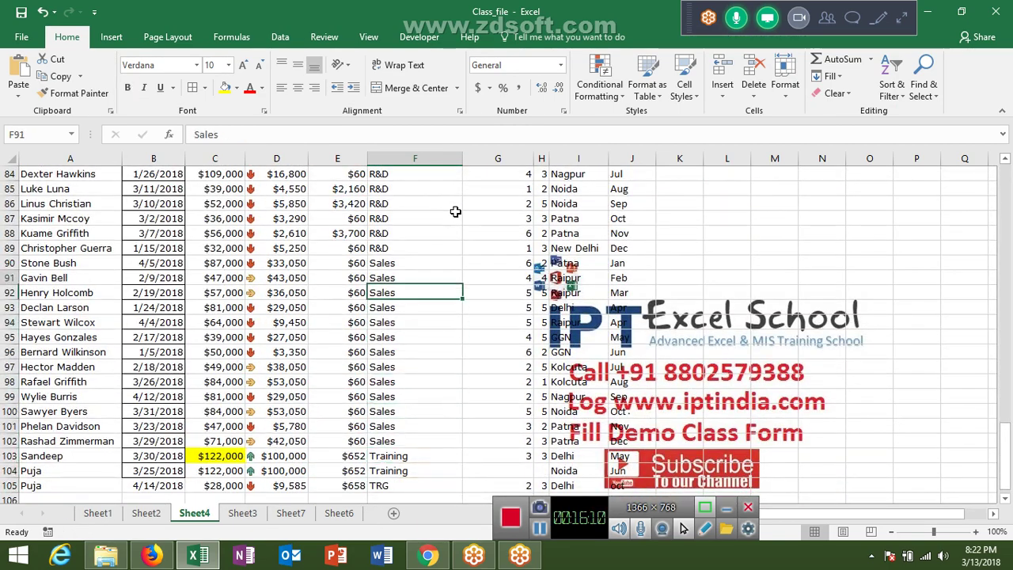
{"action": "key", "text": "ctrl+Up"}
{"action": "key", "text": "Up"}
{"action": "key", "text": "Up"}
{"action": "key", "text": "Up"}
{"action": "key", "text": "Up"}
{"action": "key", "text": "Up"}
{"action": "key", "text": "Up"}
{"action": "key", "text": "Up"}
{"action": "key", "text": "Up"}
{"action": "key", "text": "Up"}
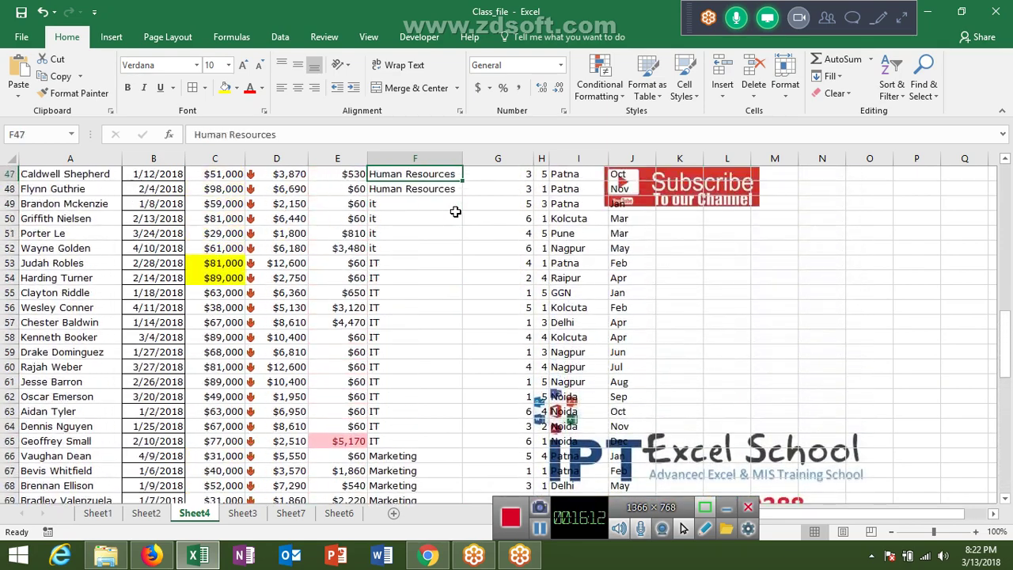
{"action": "key", "text": "Up"}
{"action": "key", "text": "Down"}
{"action": "key", "text": "Down"}
{"action": "key", "text": "Down"}
{"action": "key", "text": "Down"}
{"action": "key", "text": "Down"}
{"action": "key", "text": "Down"}
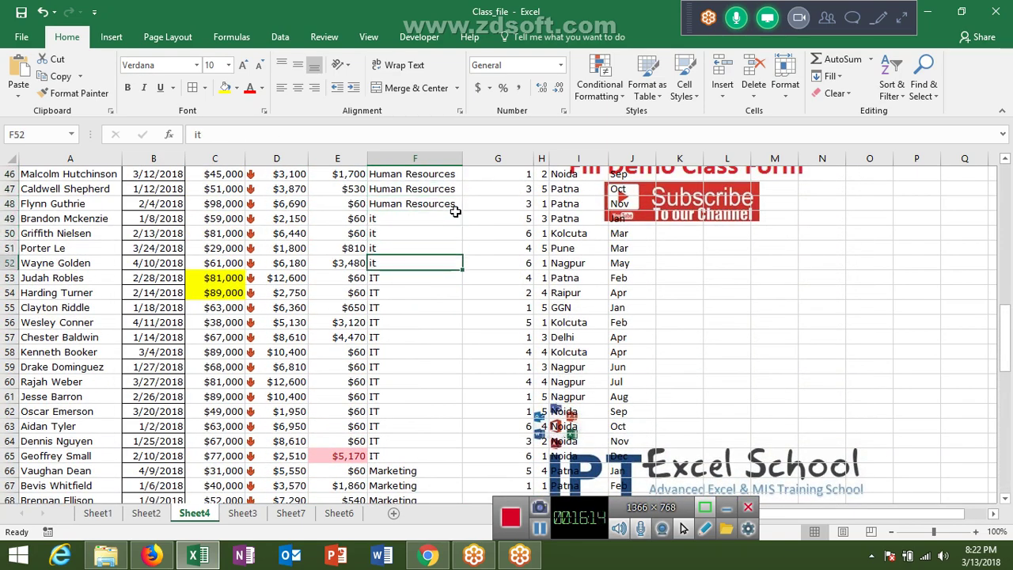
{"action": "key", "text": "Up"}
{"action": "key", "text": "Up"}
{"action": "key", "text": "Up"}
{"action": "key", "text": "Up"}
{"action": "key", "text": "Down"}
{"action": "key", "text": "Down"}
{"action": "key", "text": "Down"}
{"action": "key", "text": "Down"}
{"action": "key", "text": "Down"}
{"action": "key", "text": "Down"}
Enter lowercase 'it' in F56 and F60, then return to F1.
{"action": "key", "text": "Down"}
{"action": "key", "text": "Down"}
{"action": "type", "text": "it"}
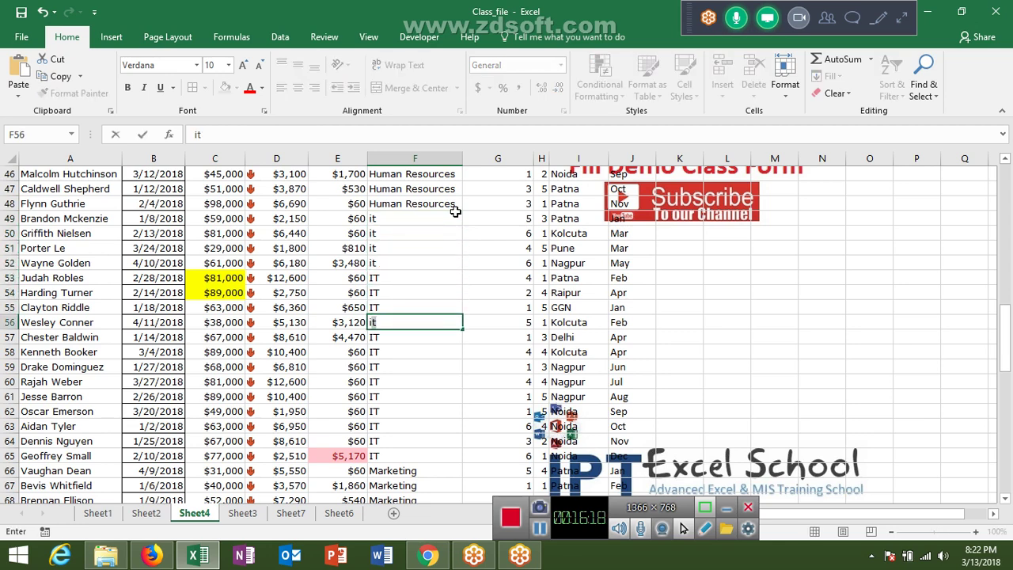
{"action": "key", "text": "Down"}
{"action": "key", "text": "Down"}
{"action": "key", "text": "Down"}
{"action": "key", "text": "Down"}
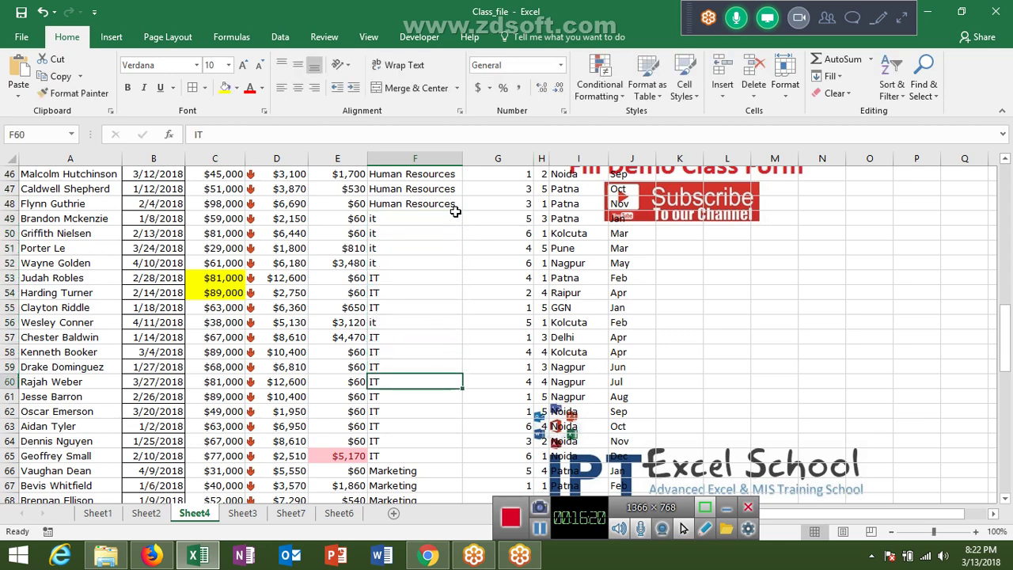
{"action": "type", "text": "it"}
{"action": "key", "text": "Up"}
{"action": "key", "text": "Up"}
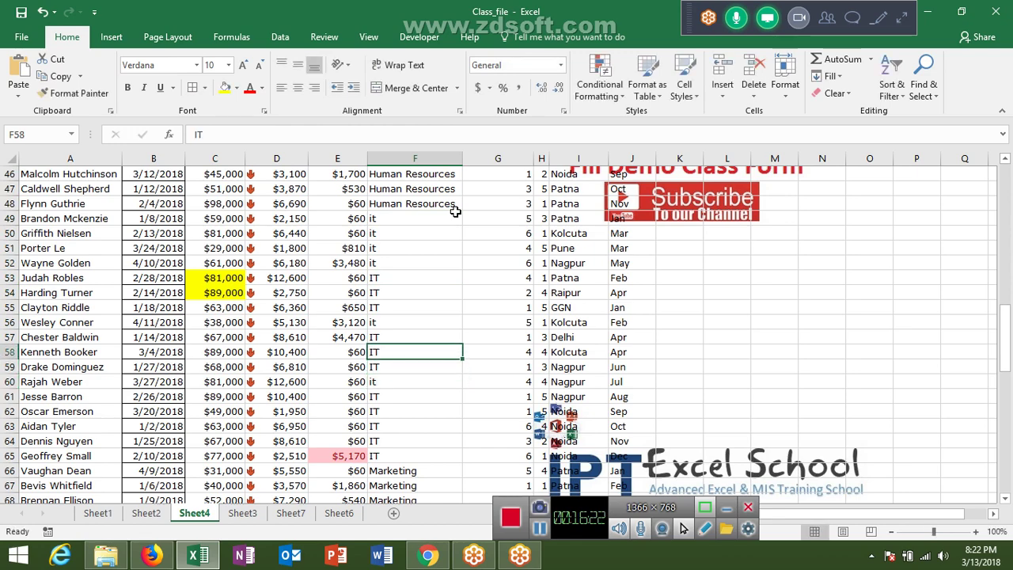
{"action": "key", "text": "Up"}
{"action": "key", "text": "Up"}
{"action": "key", "text": "Up"}
{"action": "key", "text": "Up"}
{"action": "key", "text": "Up"}
{"action": "key", "text": "Up"}
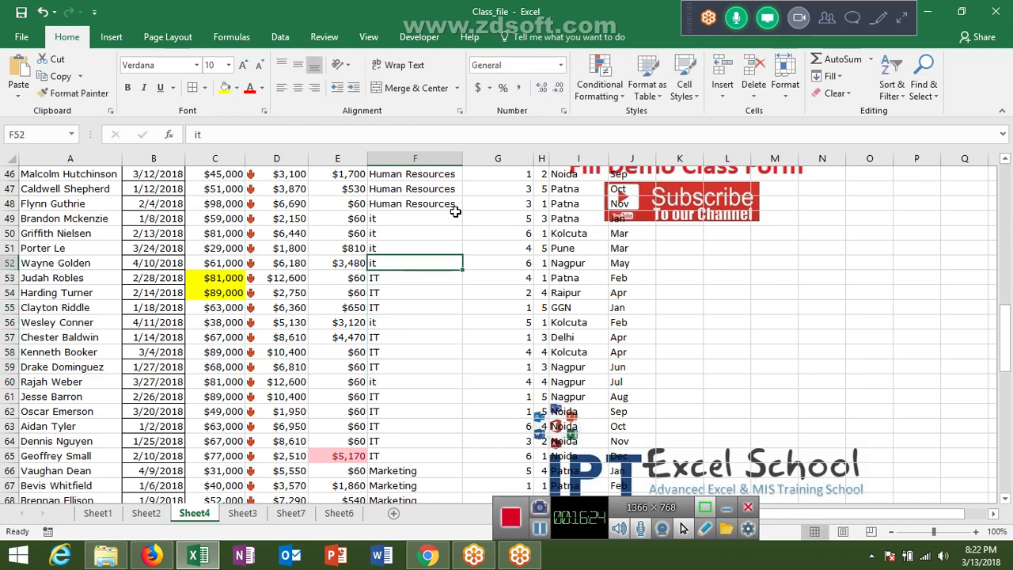
{"action": "key", "text": "ctrl+Up"}
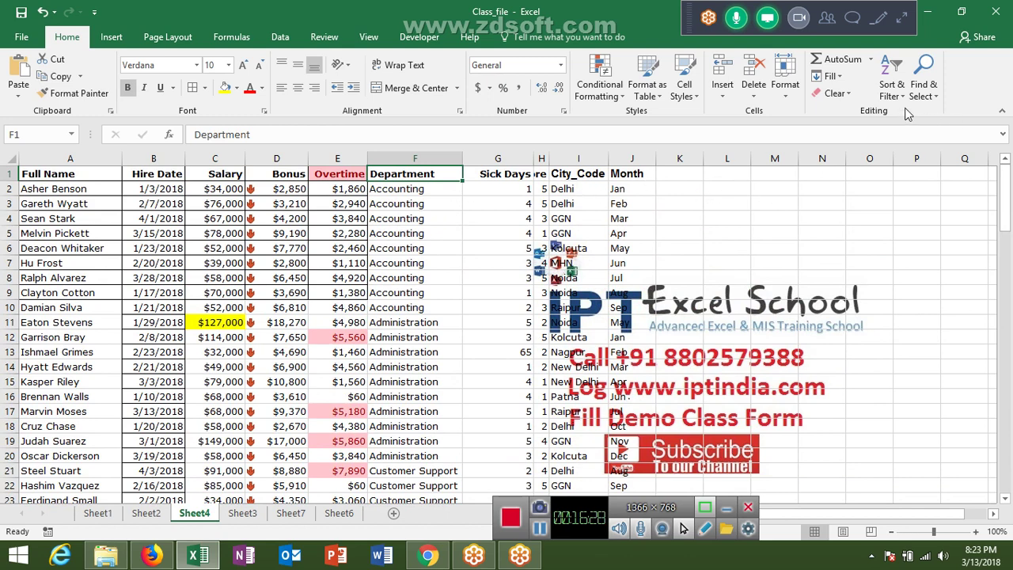
Re-sort the table by Department A to Z with the Case sensitive option ticked.
{"action": "left_click", "coordinate": [891, 89]}
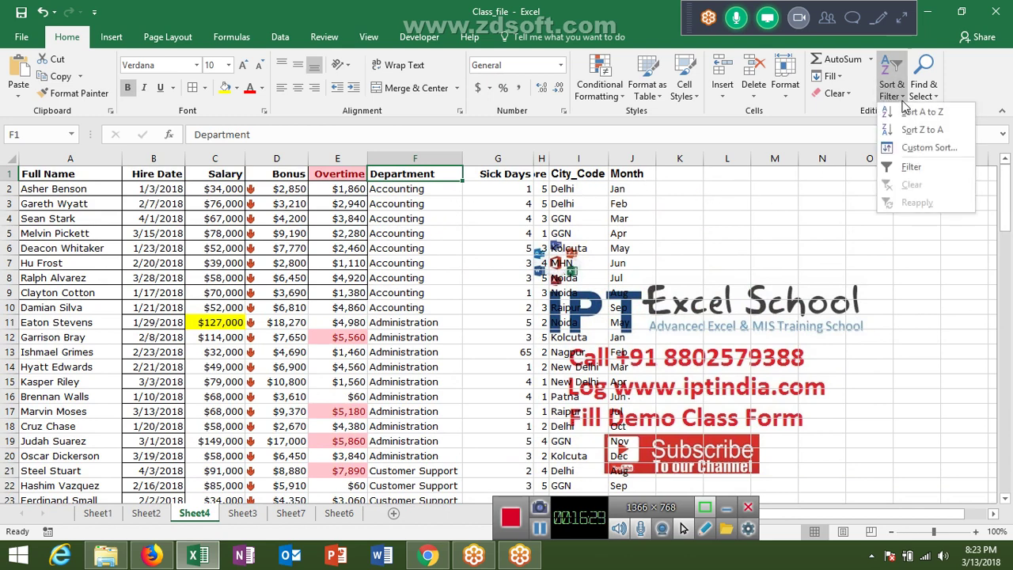
{"action": "left_click", "coordinate": [926, 147]}
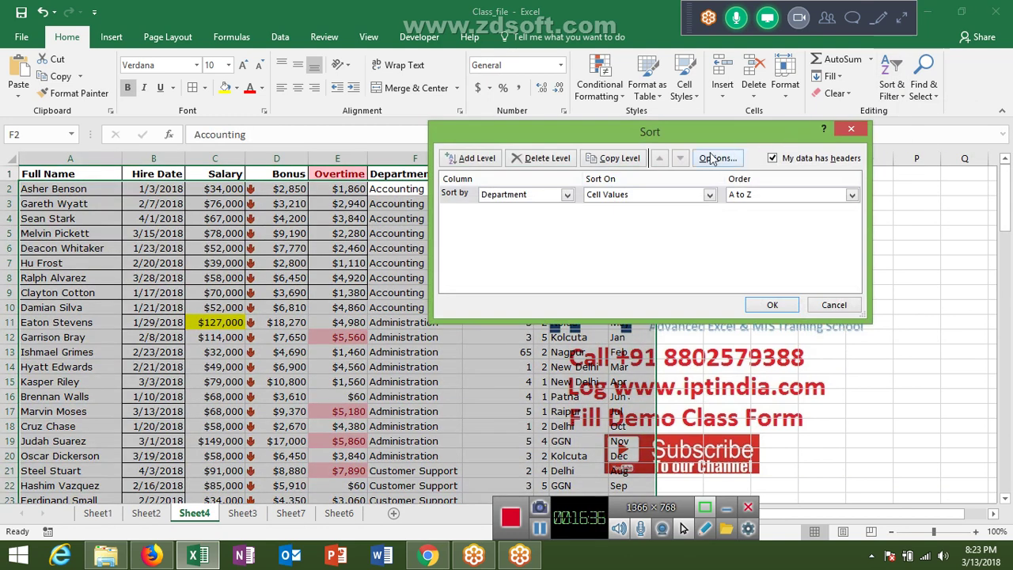
{"action": "left_click", "coordinate": [710, 158]}
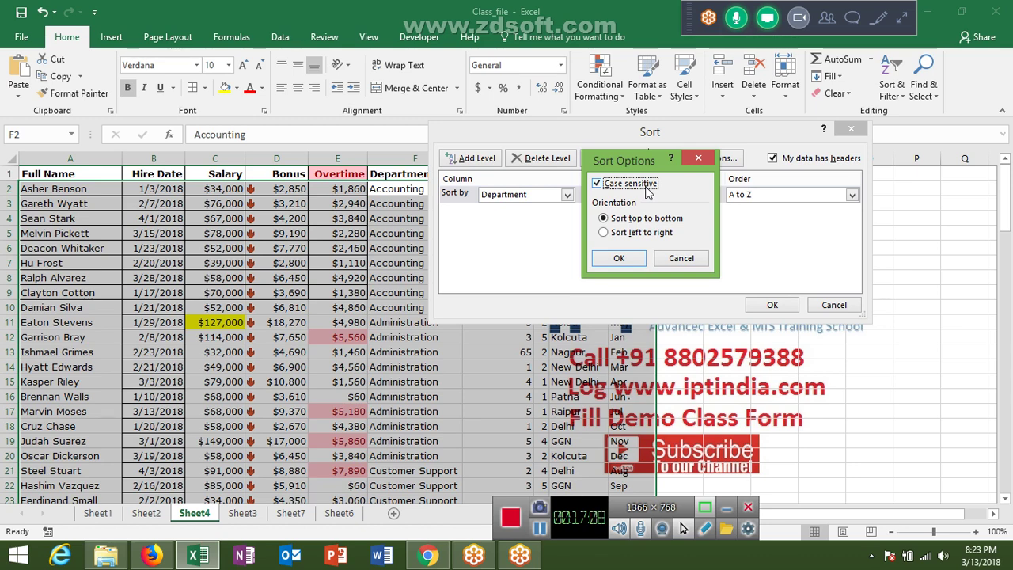
{"action": "key", "text": "Return"}
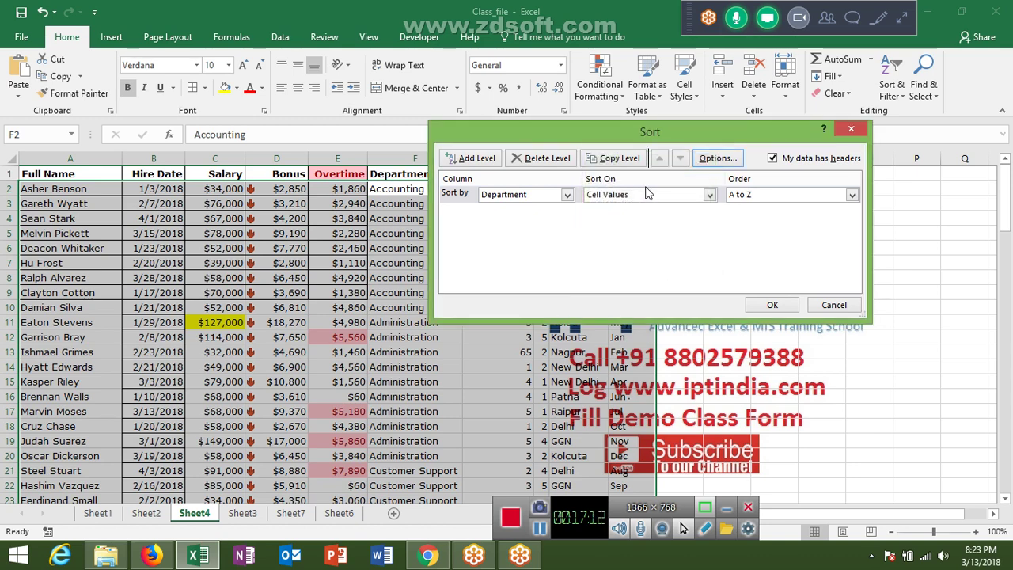
{"action": "key", "text": "Return"}
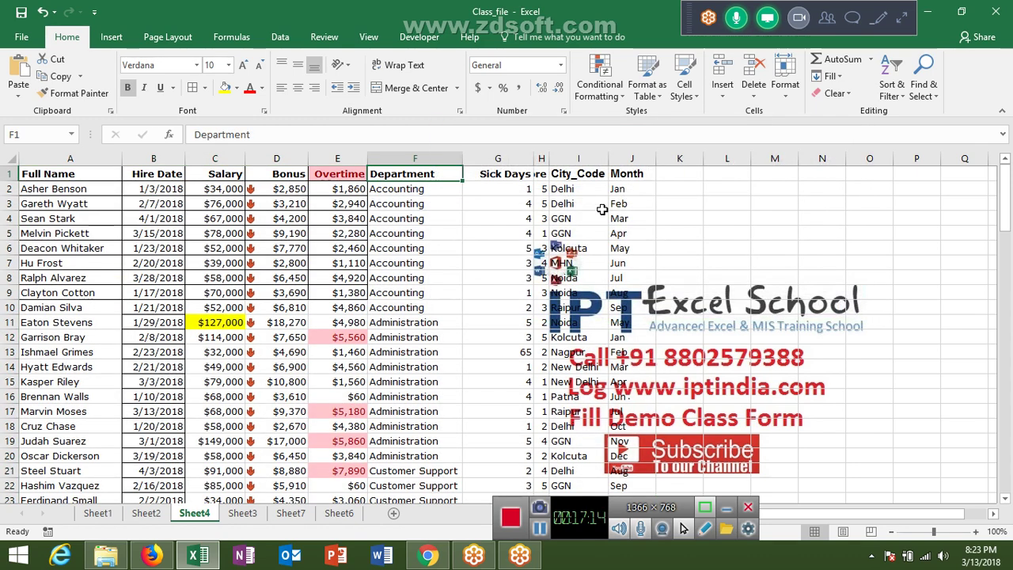
Add a new blank worksheet, Sheet8, after Sheet4.
{"action": "left_click", "coordinate": [525, 307]}
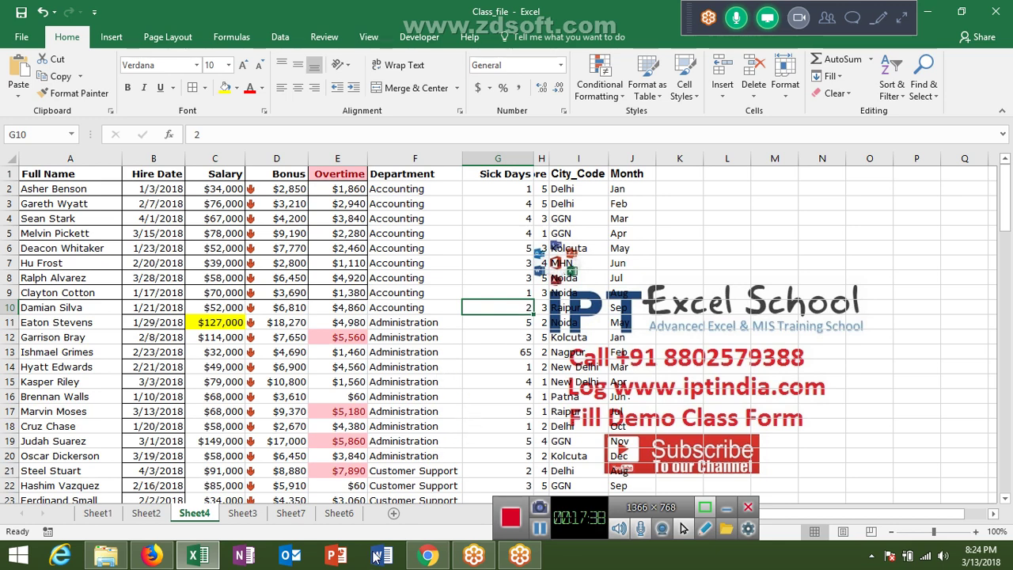
{"action": "left_click", "coordinate": [393, 513]}
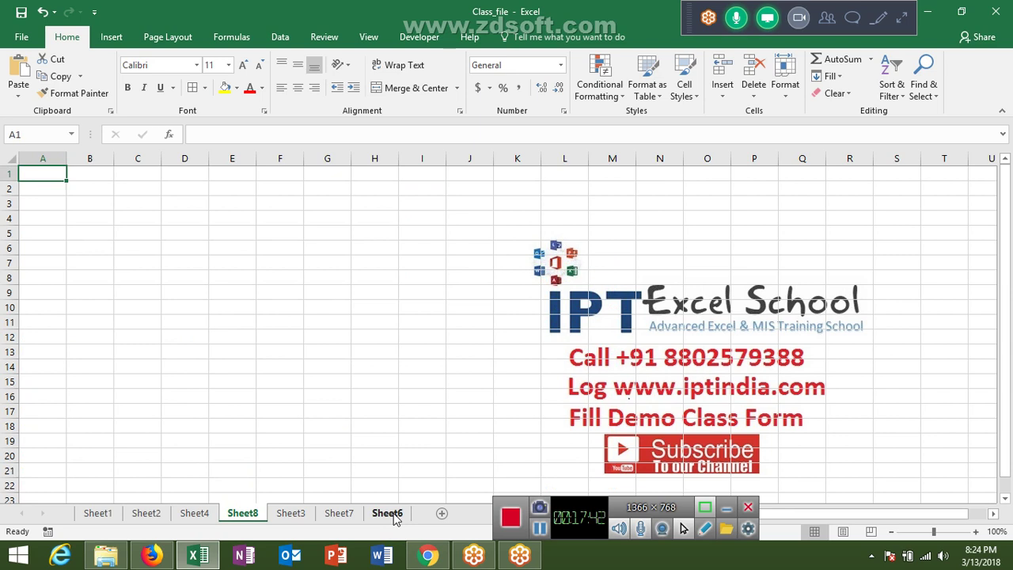
Enter 'Month' in A1 and 'Jan' in B1 on Sheet8.
{"action": "type", "text": "Mo"}
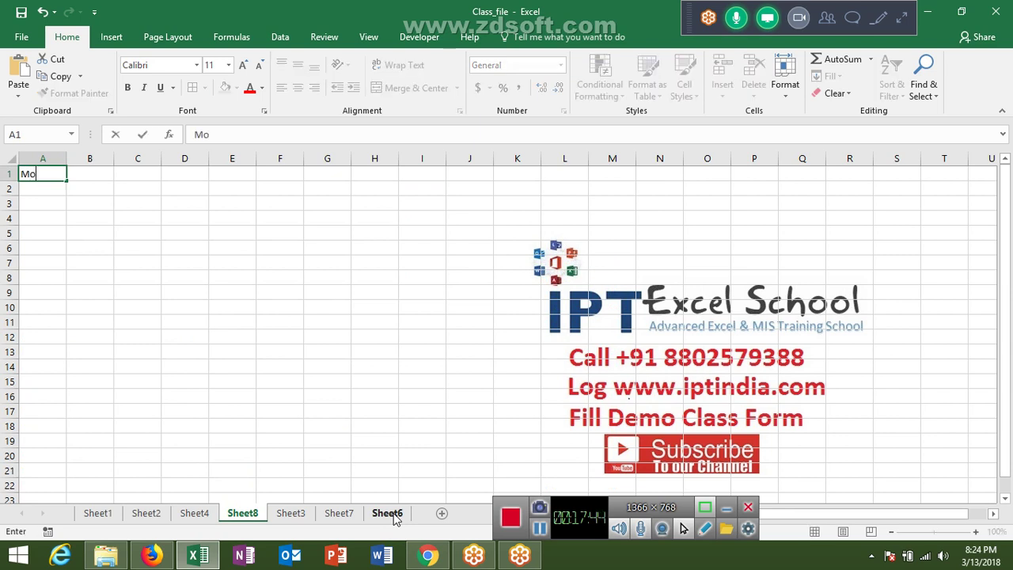
{"action": "type", "text": "nth"}
{"action": "key", "text": "Tab"}
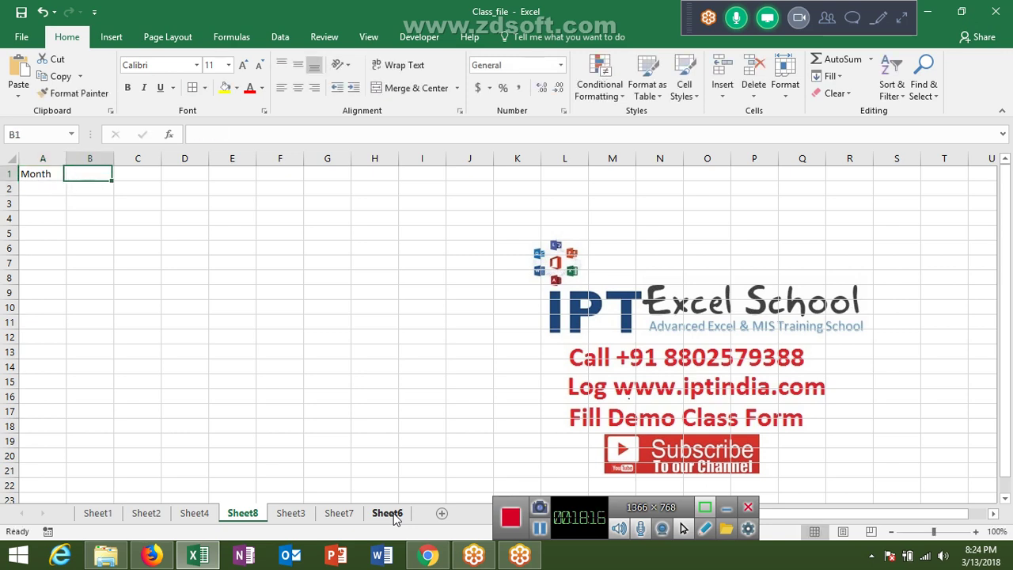
{"action": "type", "text": "Jan"}
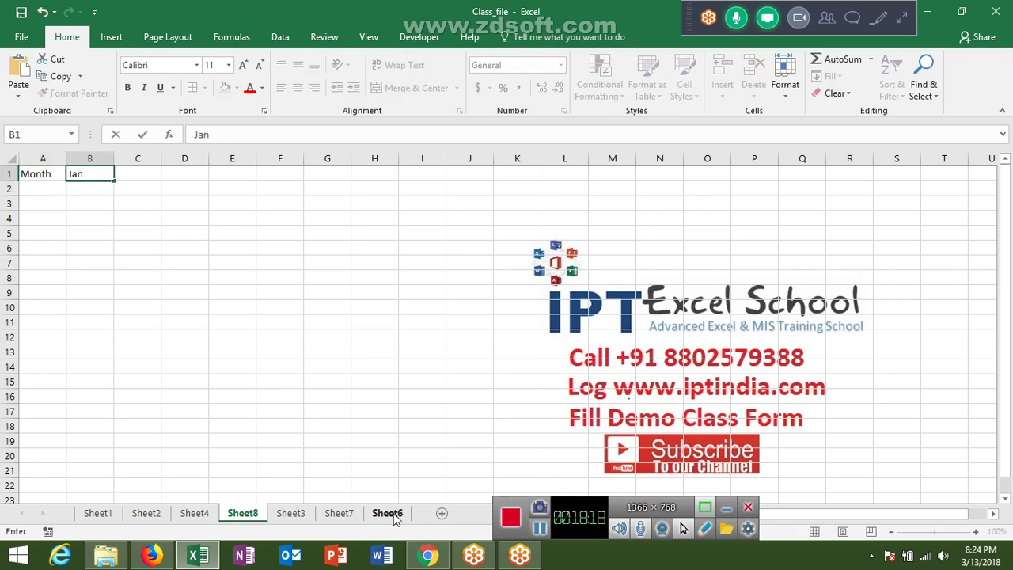
{"action": "key", "text": "Return"}
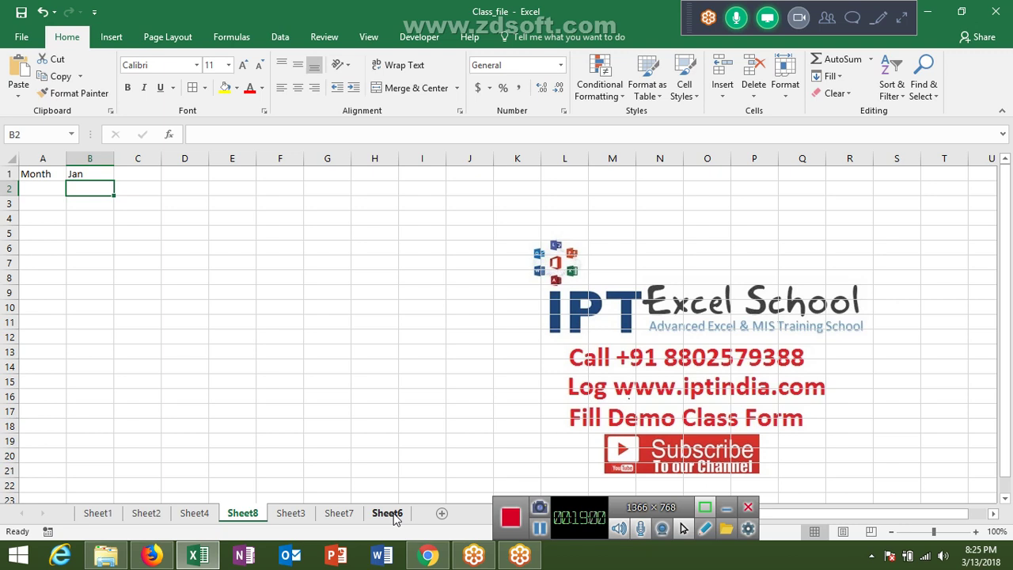
{"action": "key", "text": "Up"}
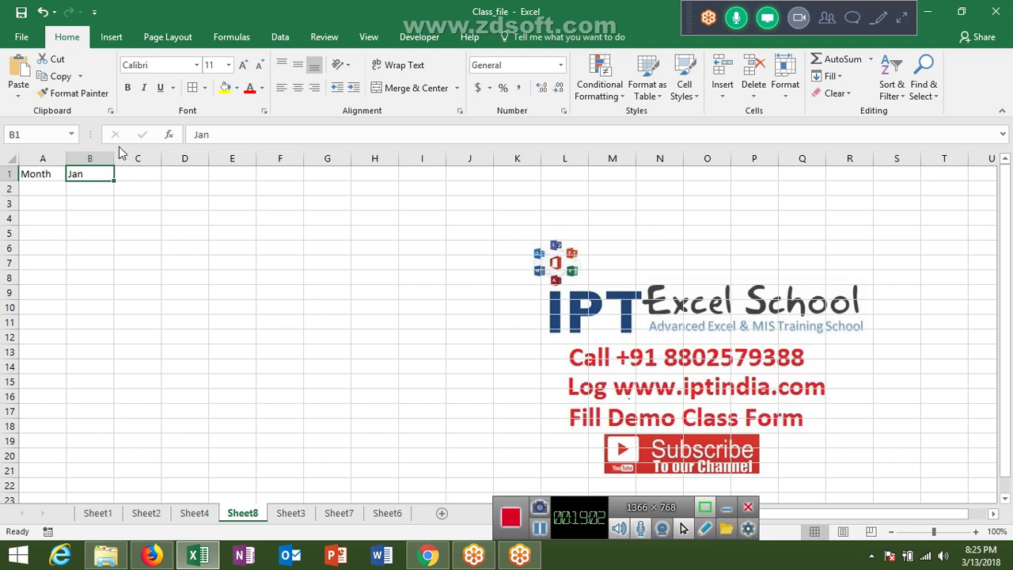
Fill the month series across row 1 from Jan through August.
{"action": "left_click_drag", "start_coordinate": [115, 182], "coordinate": [329, 193]}
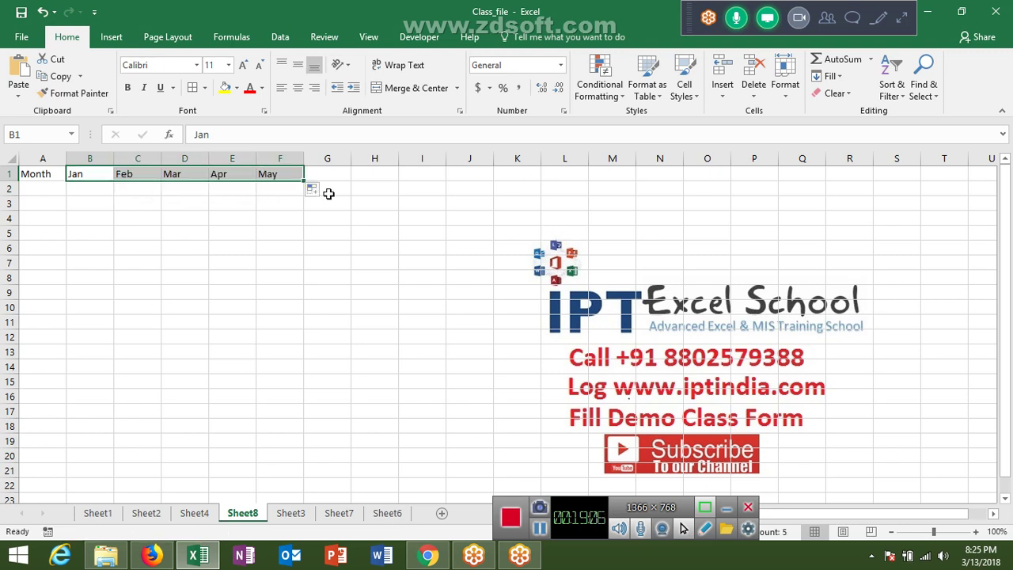
{"action": "left_click", "coordinate": [380, 174]}
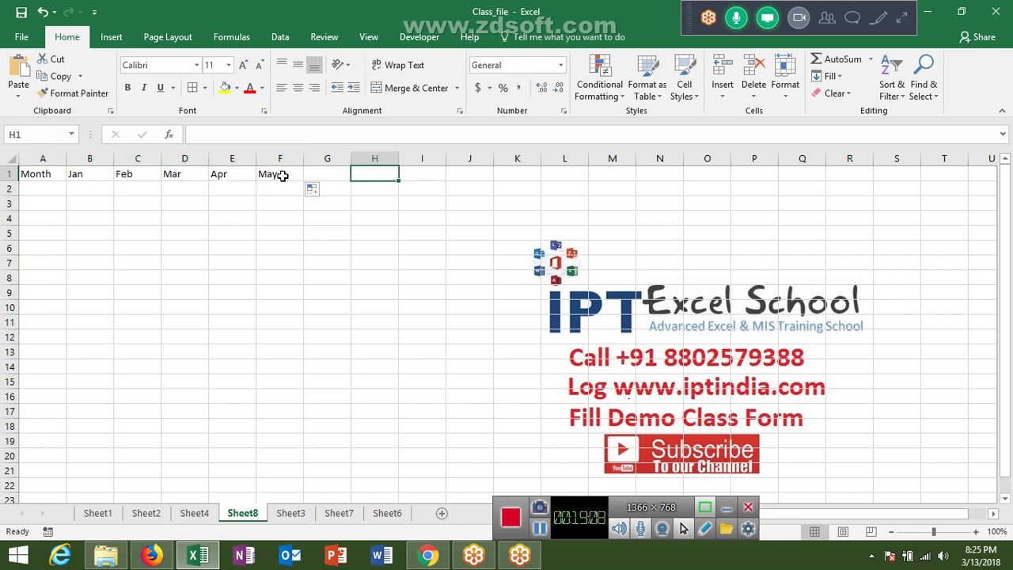
{"action": "left_click", "coordinate": [286, 175]}
{"action": "left_click_drag", "start_coordinate": [301, 179], "coordinate": [441, 177]}
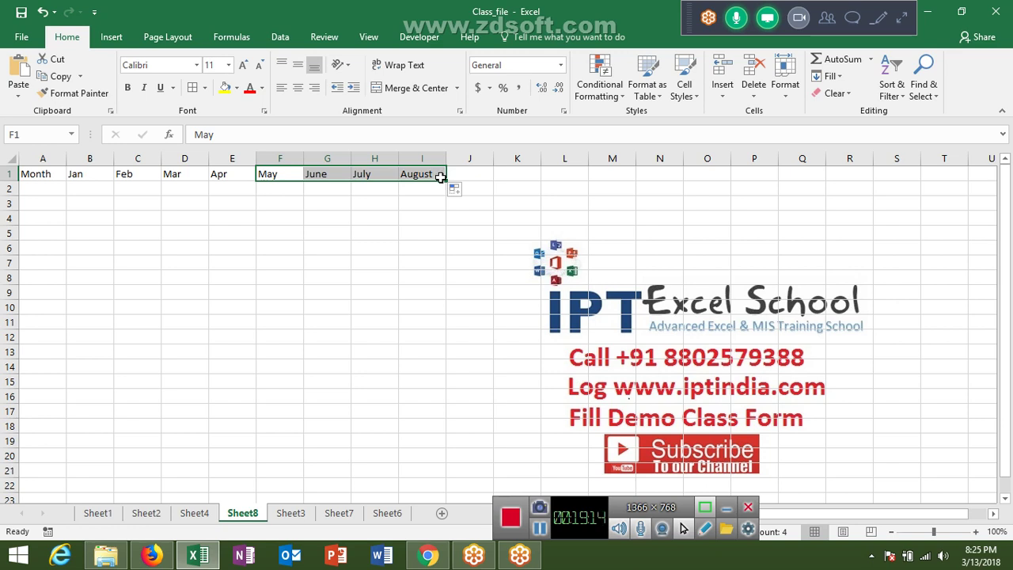
Enter a Sales row in A2 with 85, 74, 89, 78, 96, 85, 98, 96.
{"action": "left_click", "coordinate": [189, 187]}
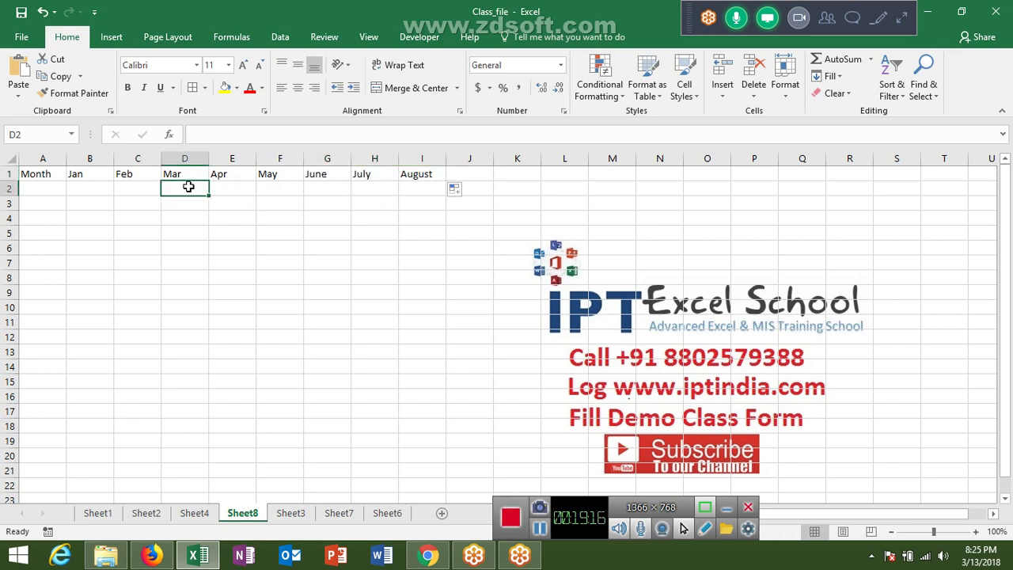
{"action": "key", "text": "Home"}
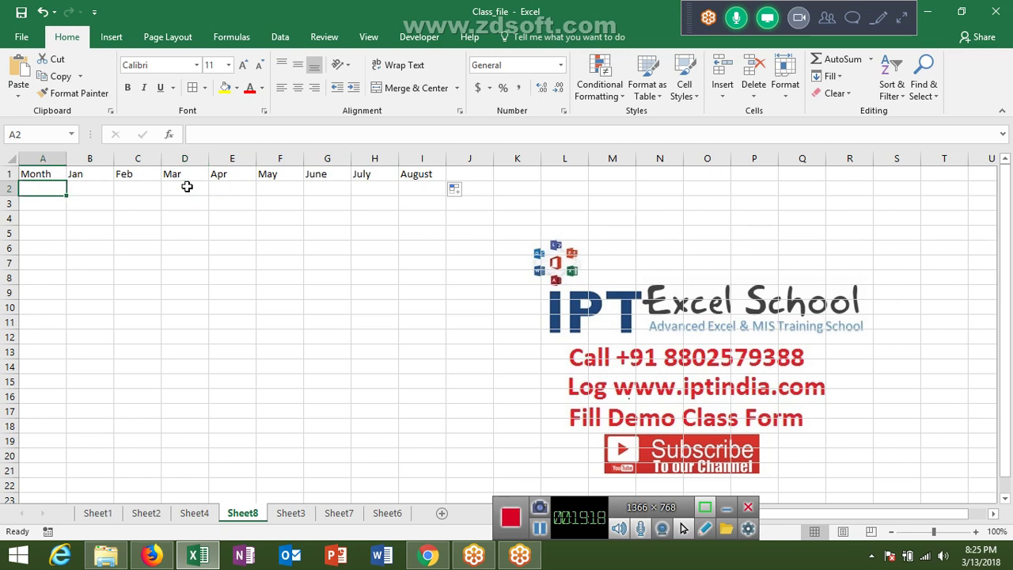
{"action": "type", "text": "Sales"}
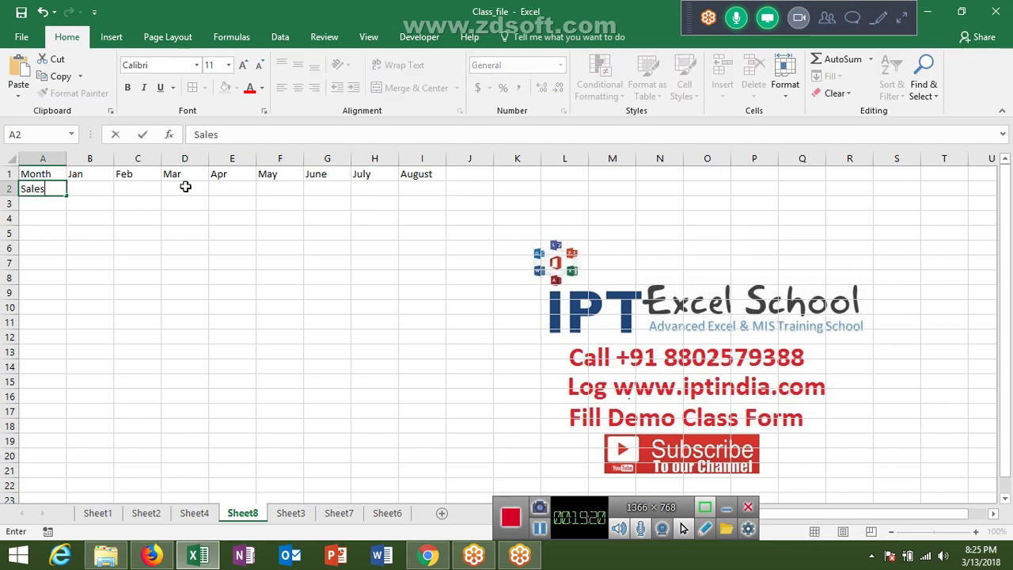
{"action": "key", "text": "Tab"}
{"action": "type", "text": "85"}
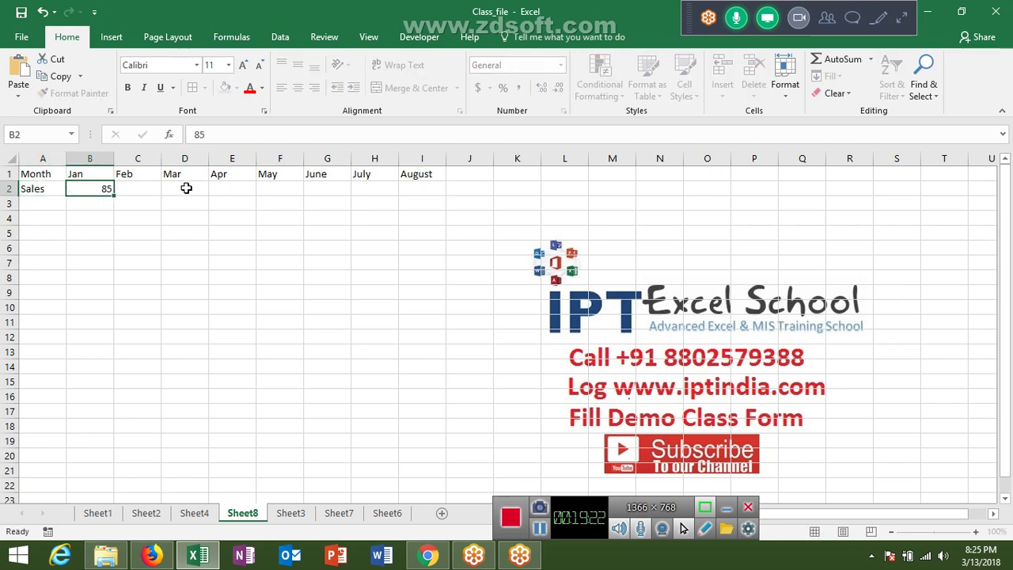
{"action": "key", "text": "Tab"}
{"action": "type", "text": "74\t89\t78\t96"}
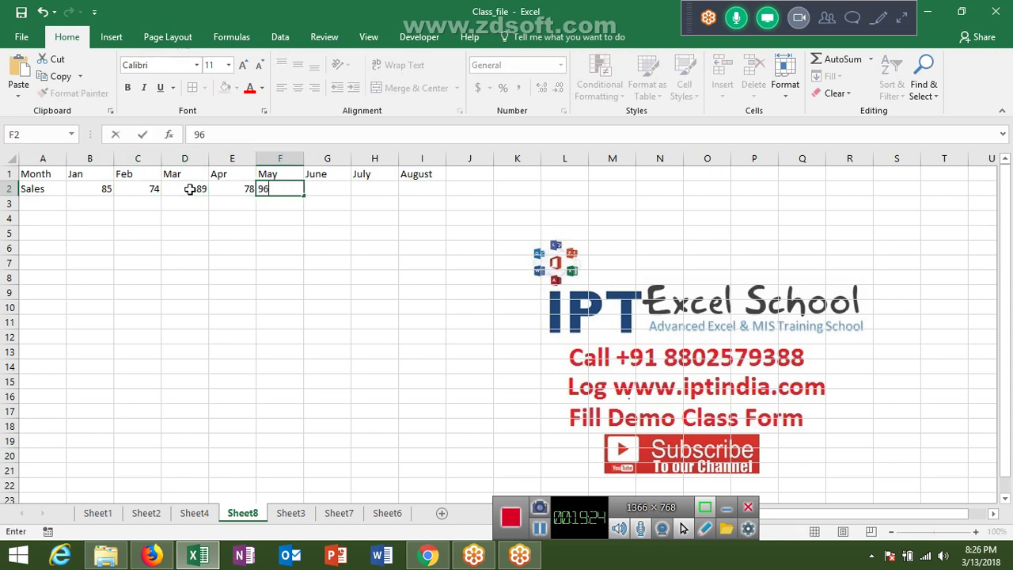
{"action": "type", "text": "\t85\t98\t9"}
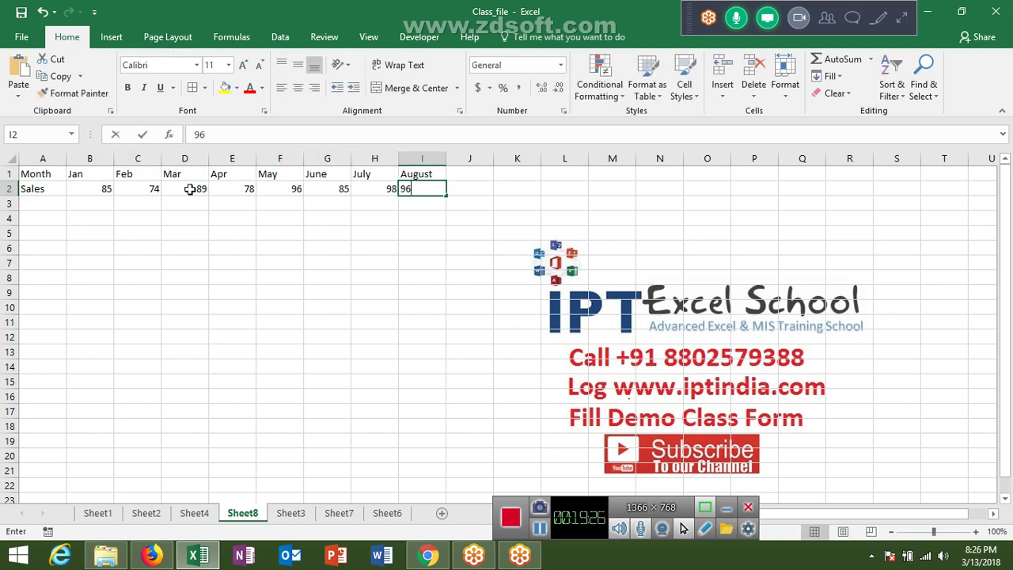
{"action": "type", "text": "6"}
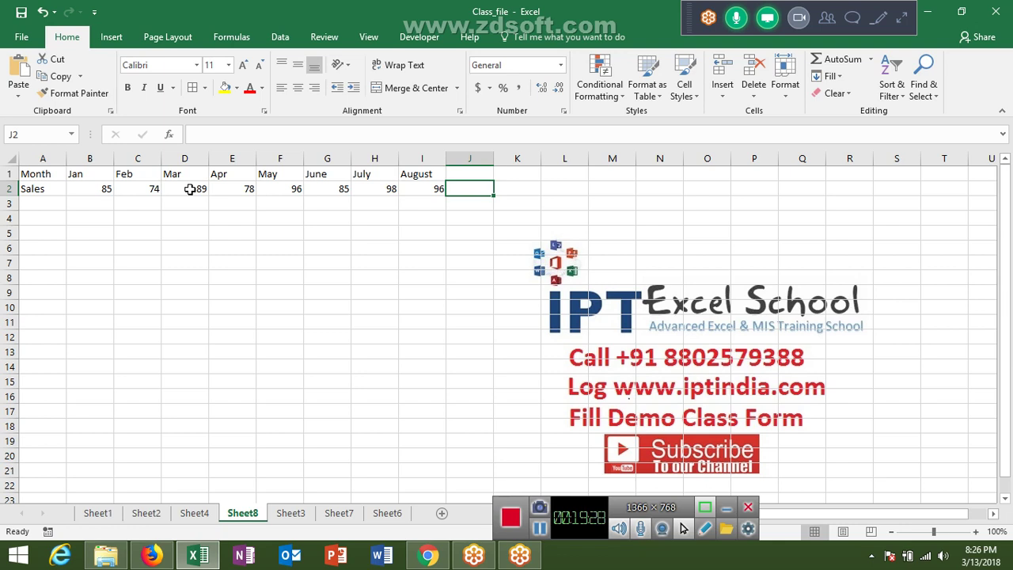
Select the month and sales values in B1:I2.
{"action": "key", "text": "Home"}
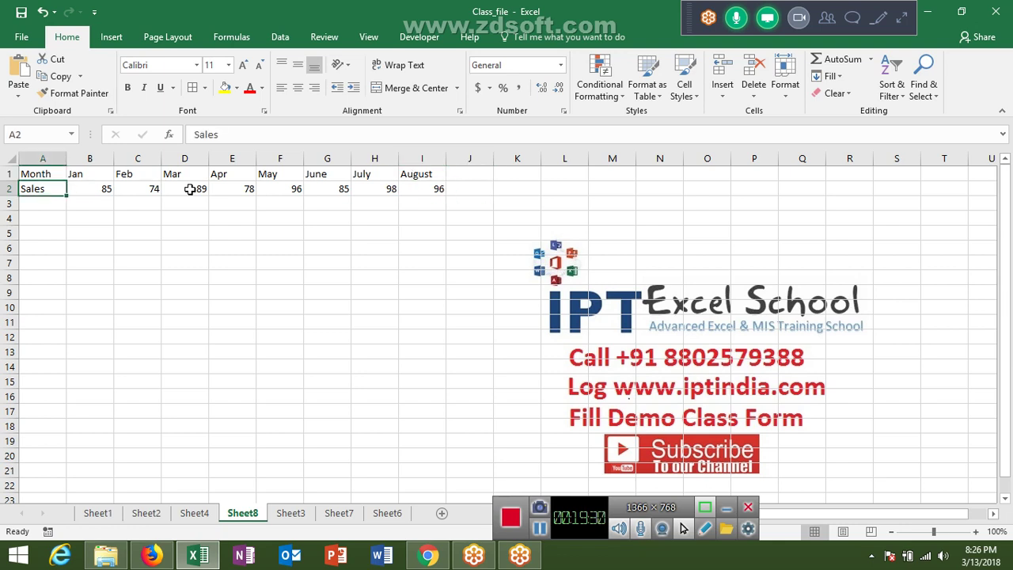
{"action": "key", "text": "Up"}
{"action": "key", "text": "ctrl+shift+Right"}
{"action": "key", "text": "ctrl+shift+Down"}
{"action": "key", "text": "Right"}
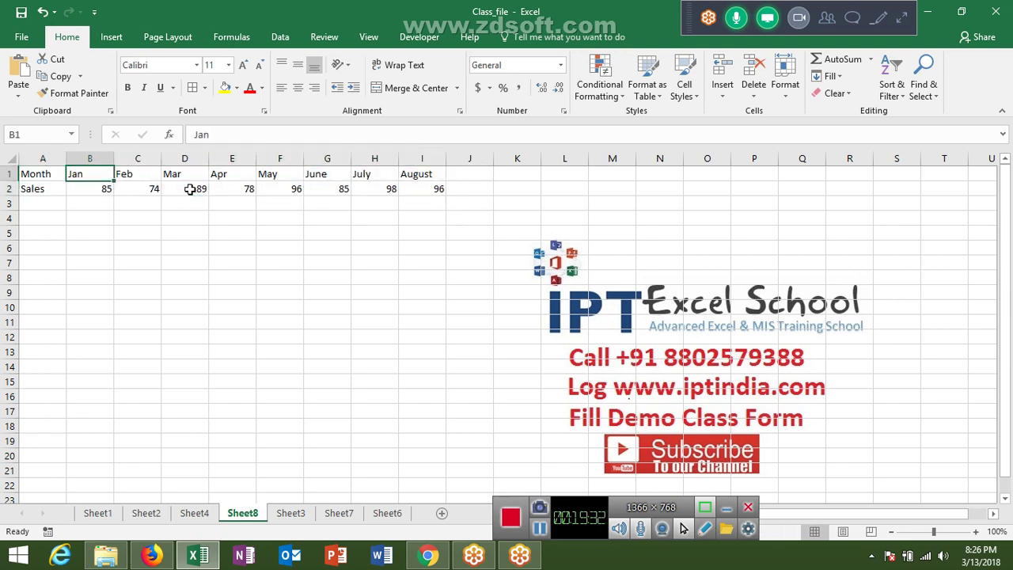
{"action": "key", "text": "ctrl+shift+Right"}
{"action": "key", "text": "ctrl+shift+Down"}
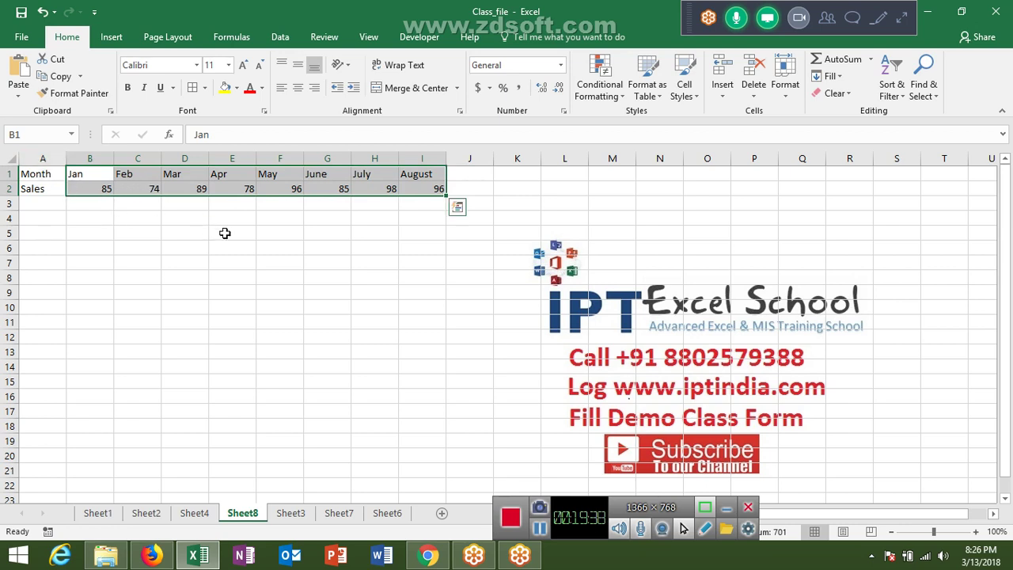
Sort B1:I2 left to right by Row 2, smallest to largest.
{"action": "left_click", "coordinate": [892, 85]}
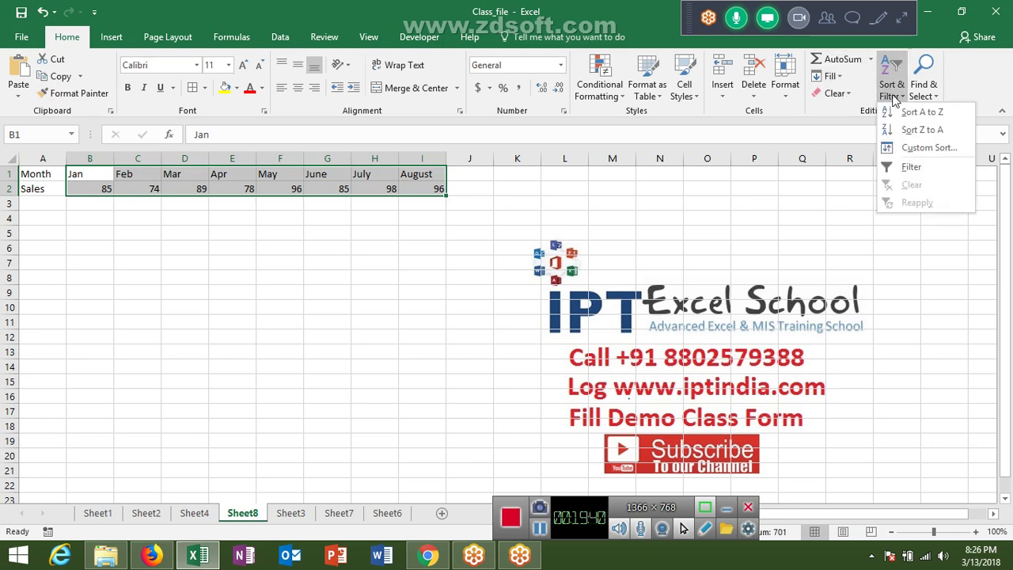
{"action": "left_click", "coordinate": [928, 149]}
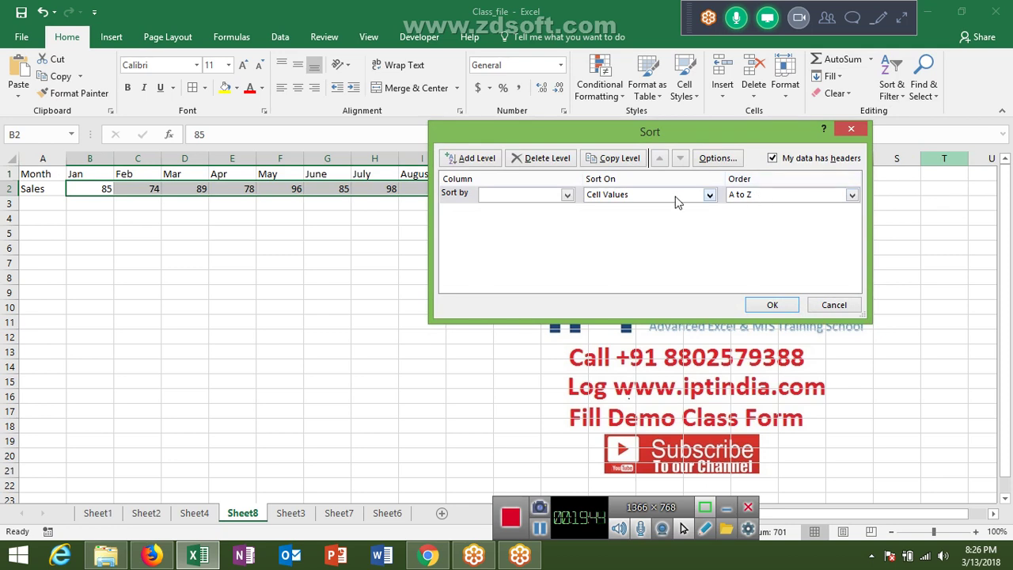
{"action": "left_click", "coordinate": [567, 195]}
{"action": "left_click", "coordinate": [567, 195]}
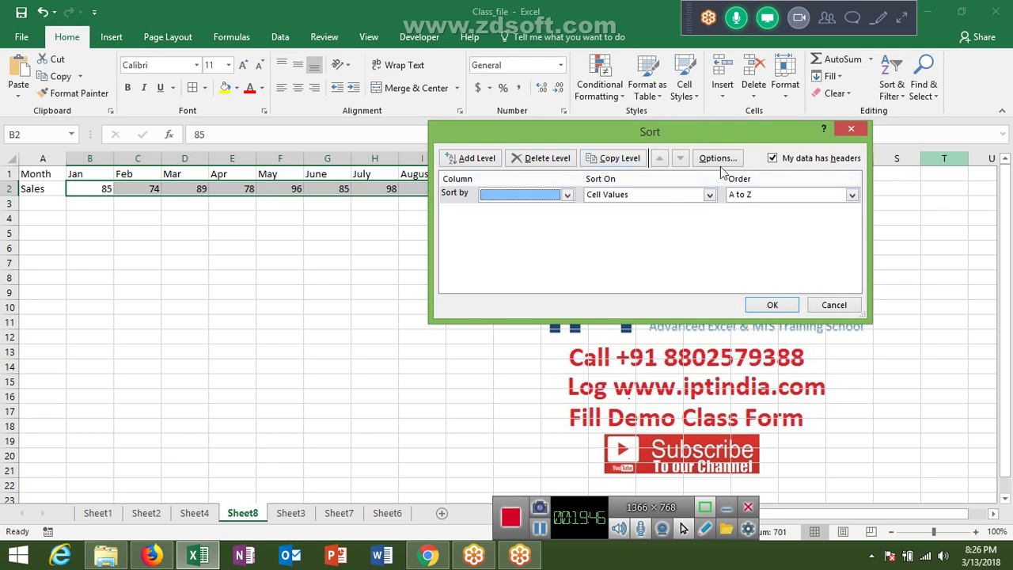
{"action": "left_click", "coordinate": [716, 158]}
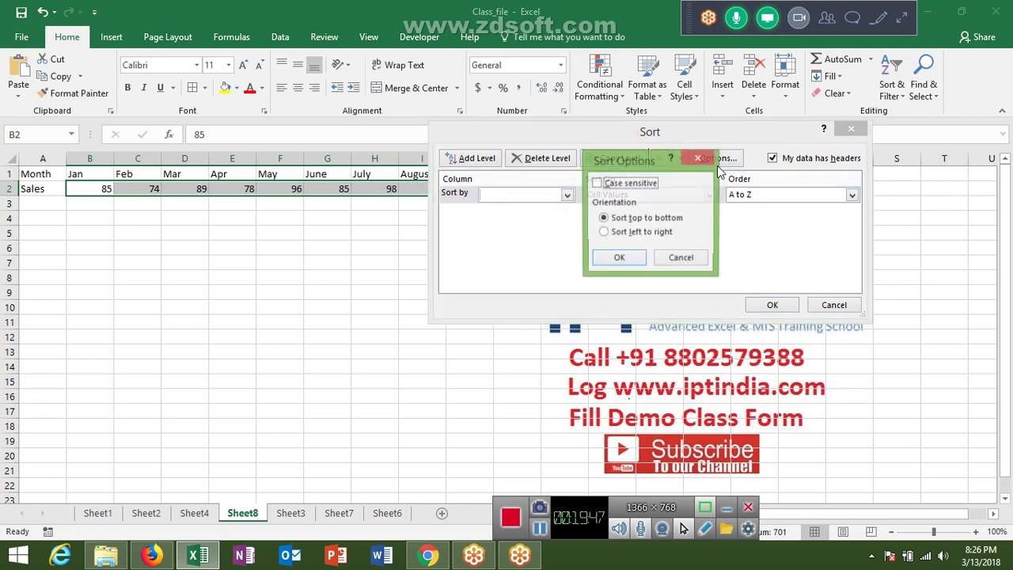
{"action": "left_click", "coordinate": [645, 232]}
{"action": "left_click", "coordinate": [619, 258]}
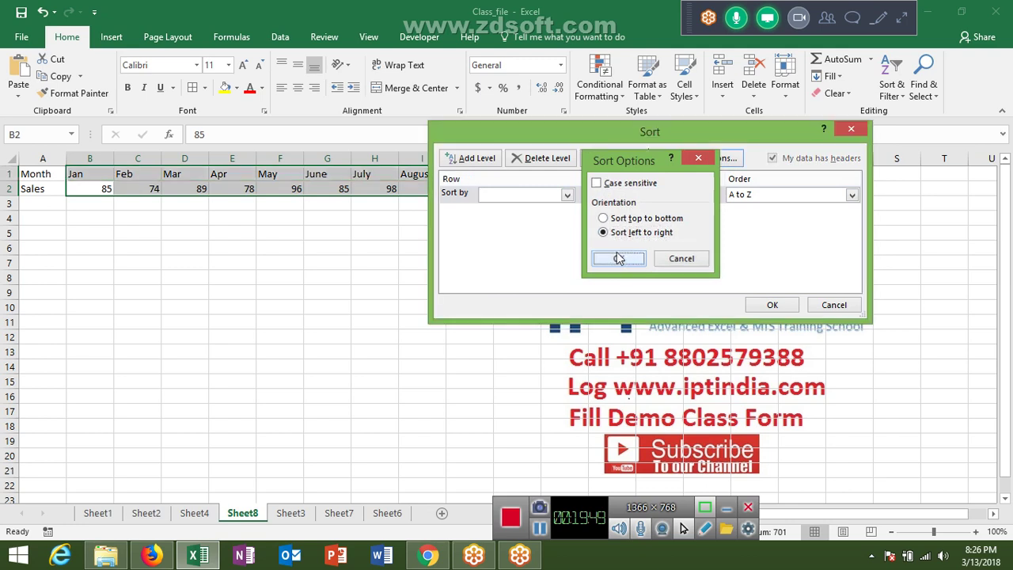
{"action": "left_click", "coordinate": [545, 203]}
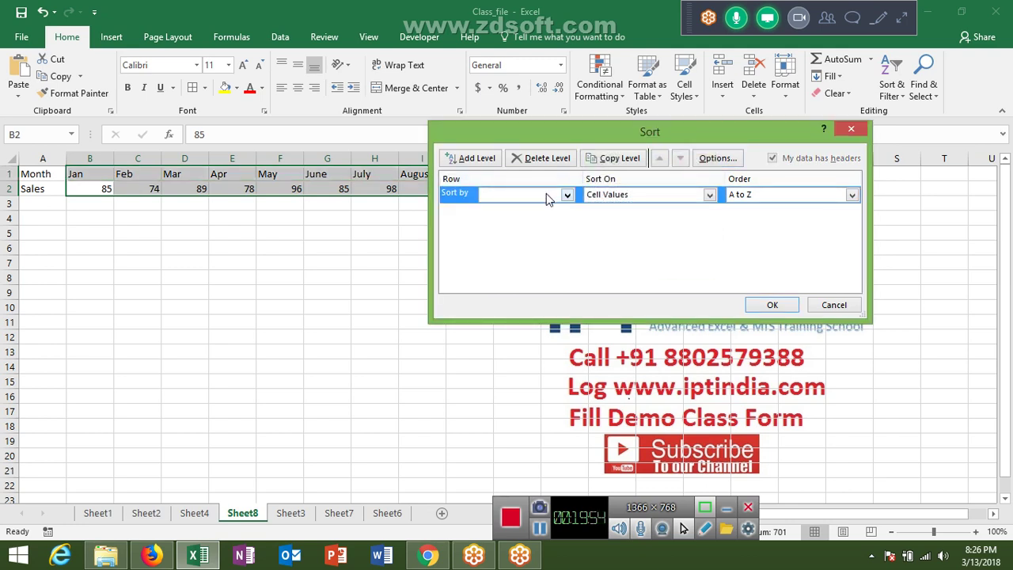
{"action": "left_click", "coordinate": [546, 193]}
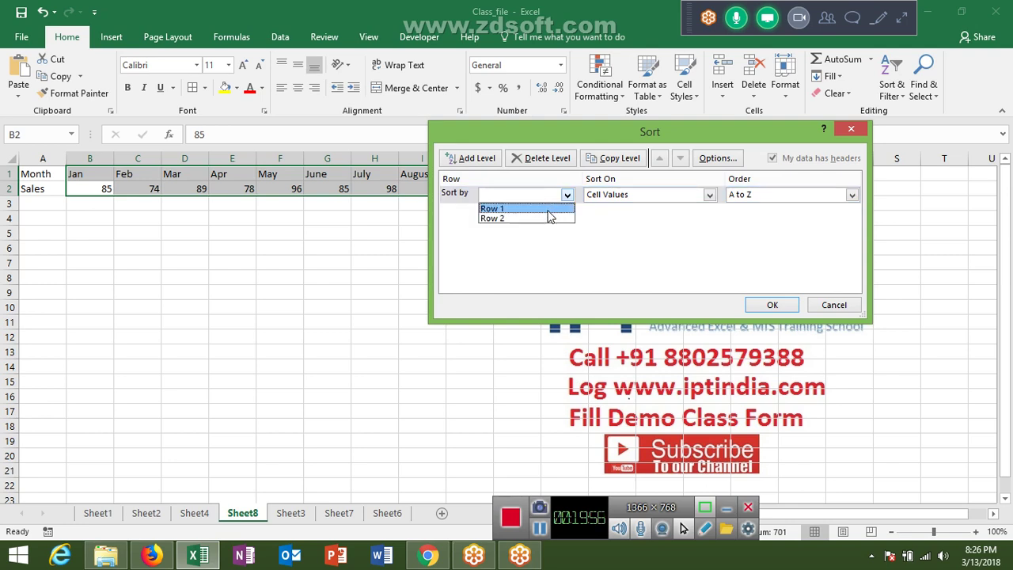
{"action": "left_click", "coordinate": [551, 219]}
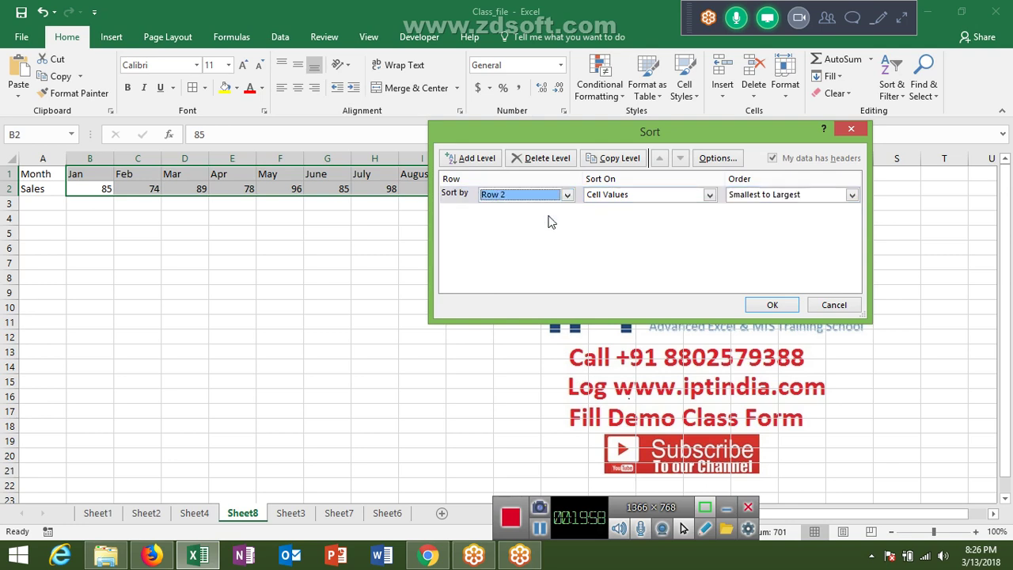
{"action": "left_click", "coordinate": [765, 306]}
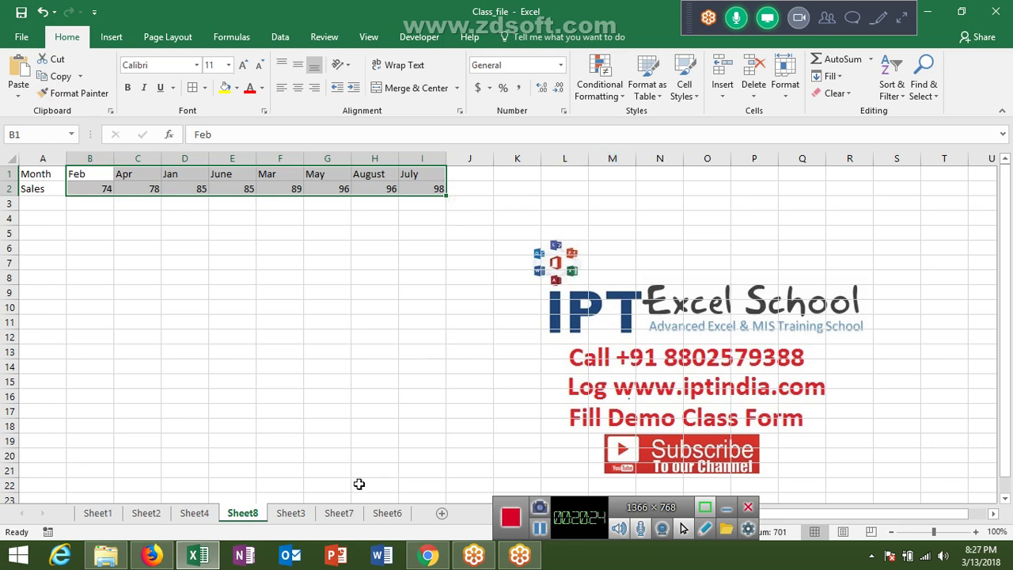
Return to Sheet4 and select cells in the employee table, including bonus cell D13.
{"action": "left_click", "coordinate": [207, 513]}
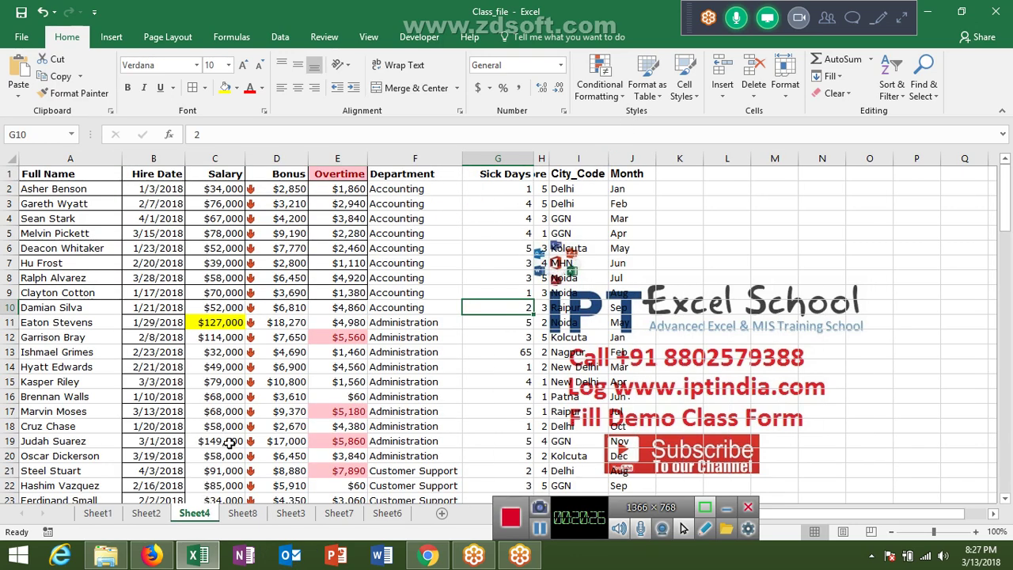
{"action": "left_click", "coordinate": [243, 419]}
{"action": "left_click", "coordinate": [281, 357]}
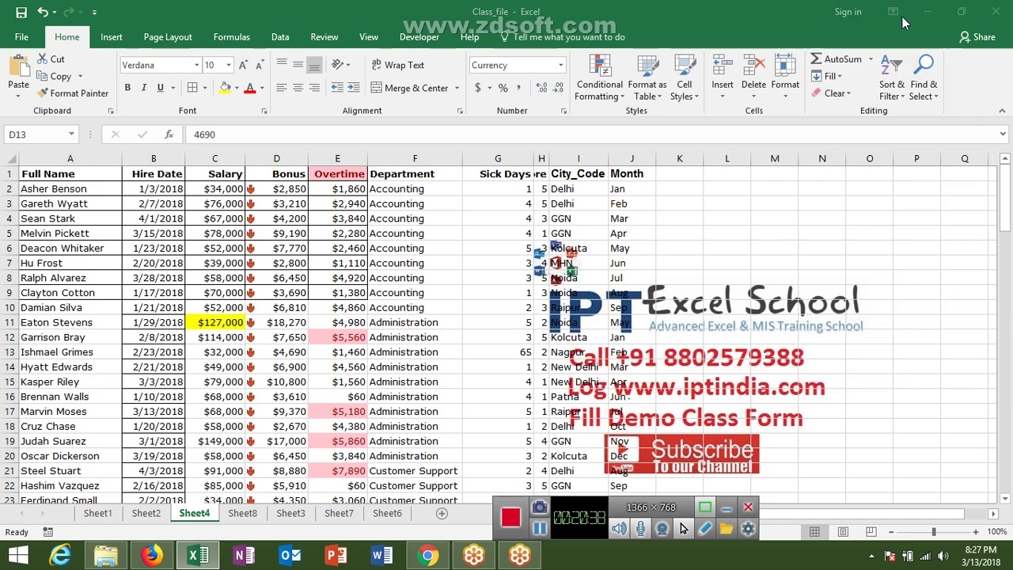
{"action": "mouse_move", "coordinate": [849, 6]}
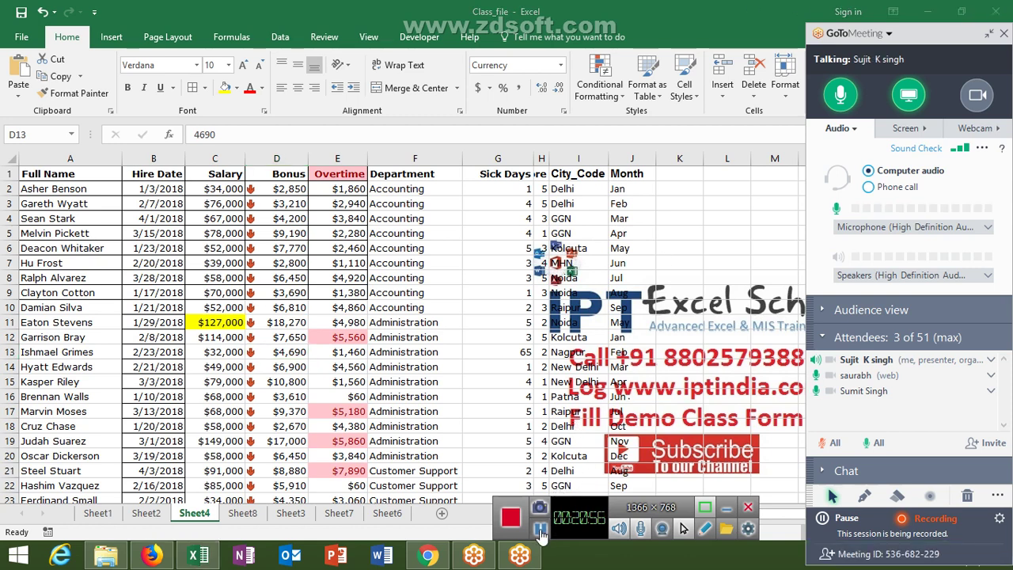
Minimise all windows with Windows+D to reveal the desktop.
{"action": "key", "text": "super+d"}
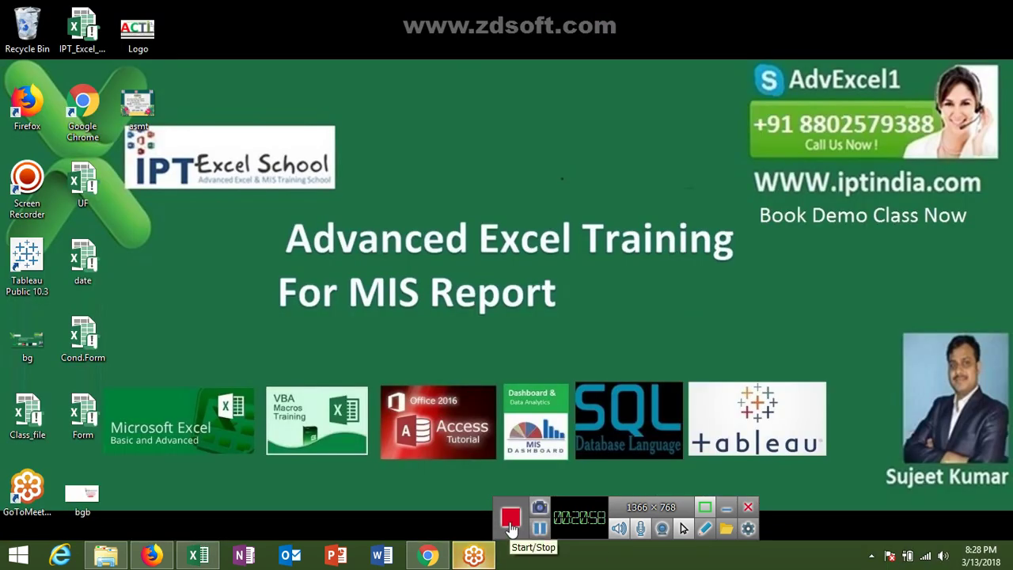